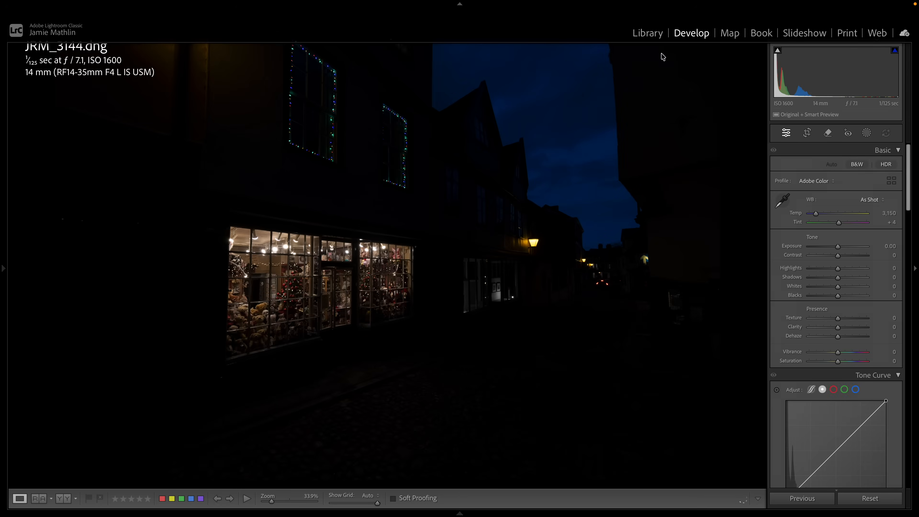
- Compare the three bracketed exposures of the teddy bear shop street, JRM_3144, JRM_3145 and JRM_3146
{"action": "mouse_move", "coordinate": [450, 514]}
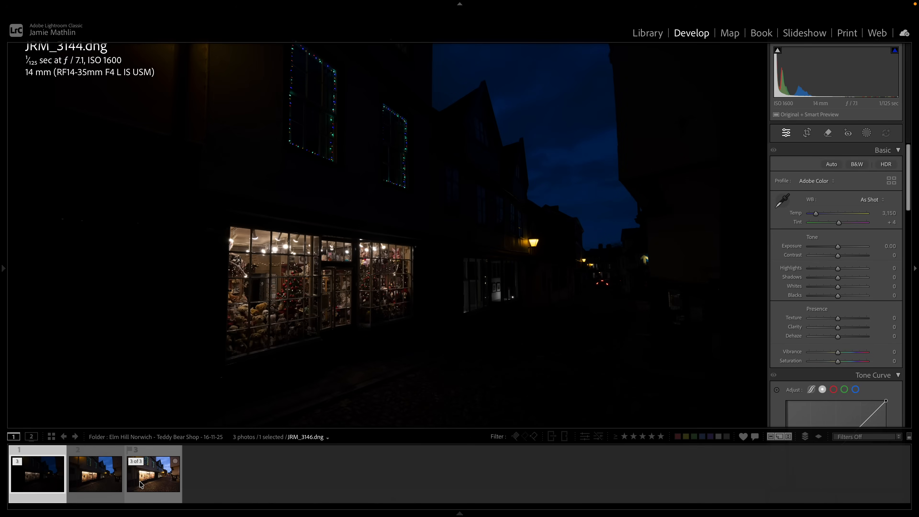
{"action": "left_click", "coordinate": [140, 484]}
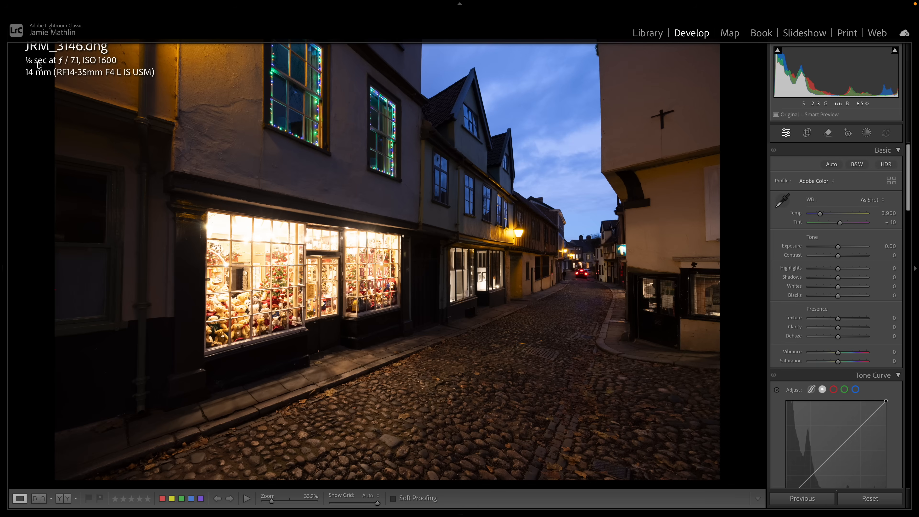
{"action": "mouse_move", "coordinate": [172, 515]}
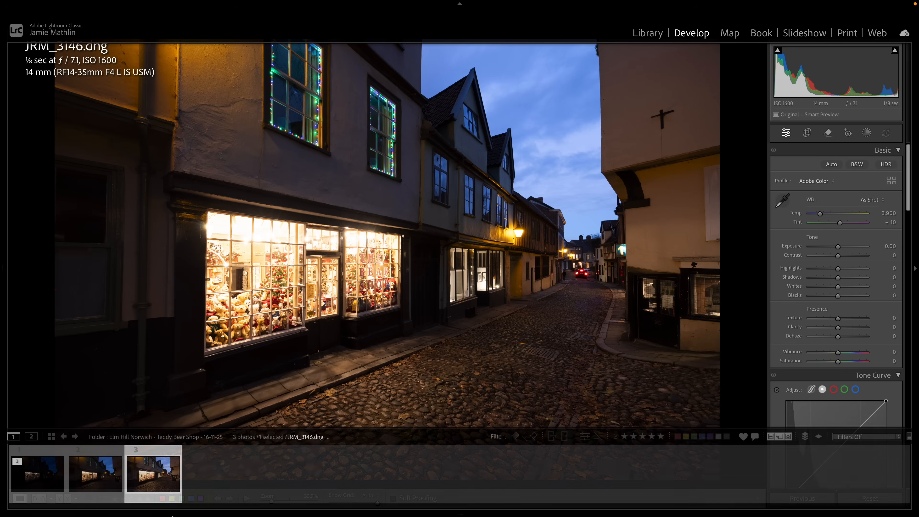
{"action": "left_click", "coordinate": [96, 473]}
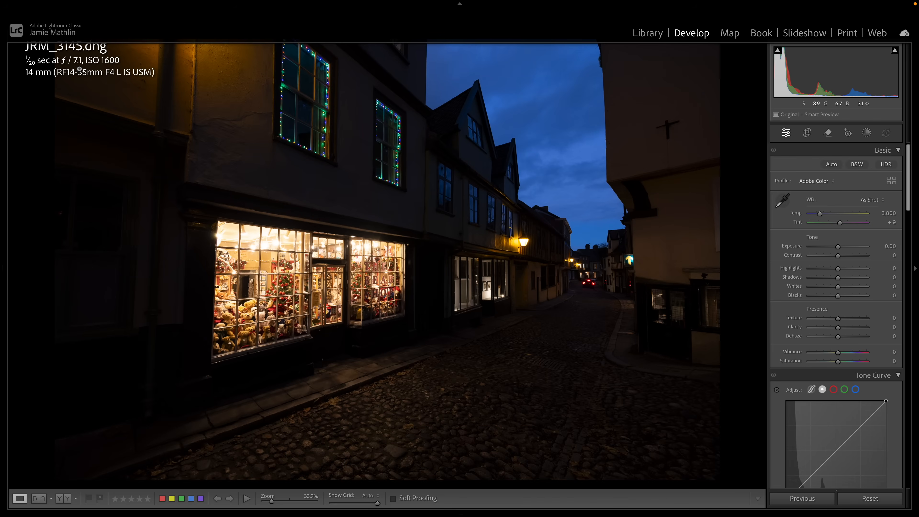
{"action": "key", "text": "Right"}
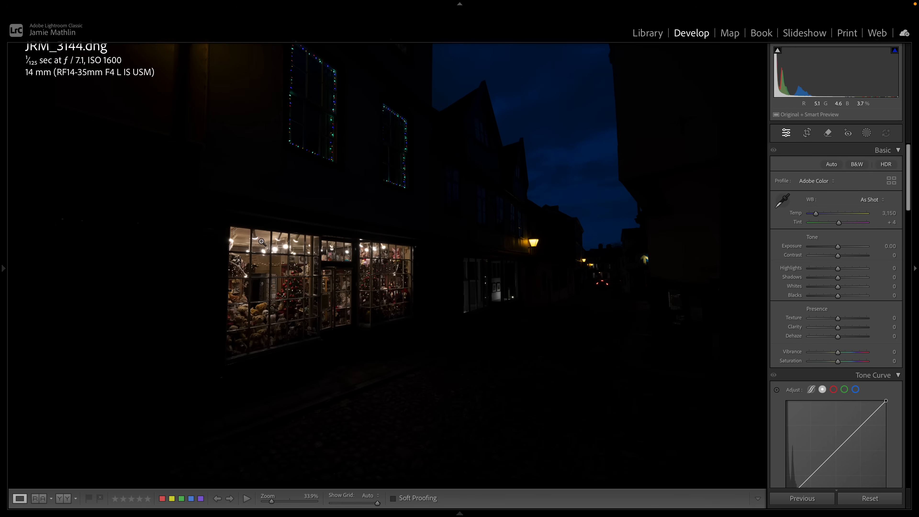
{"action": "key", "text": "Right"}
{"action": "key", "text": "Right"}
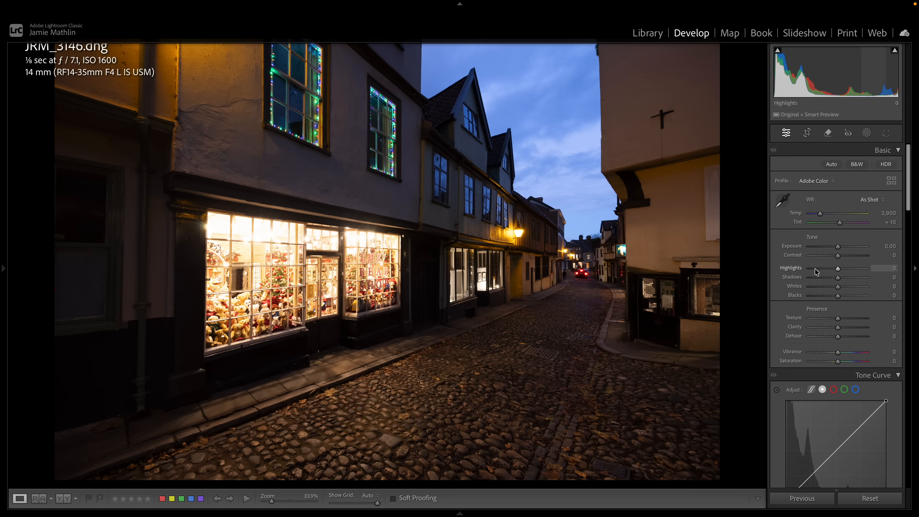
- Try darkening JRM_3146 with Highlights at -43 and Exposure at -2.70, and reset all its adjustments
{"action": "left_click_drag", "start_coordinate": [816, 271], "coordinate": [802, 269]}
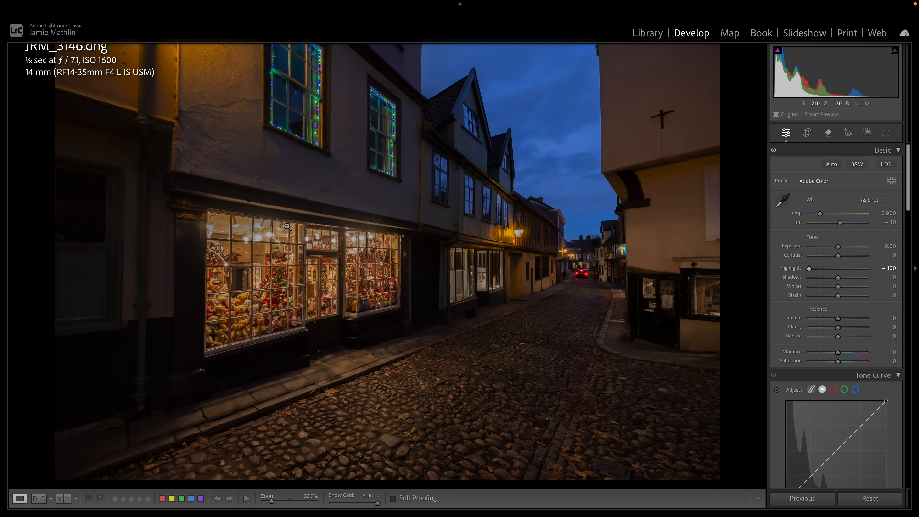
{"action": "left_click_drag", "start_coordinate": [809, 268], "coordinate": [821, 251]}
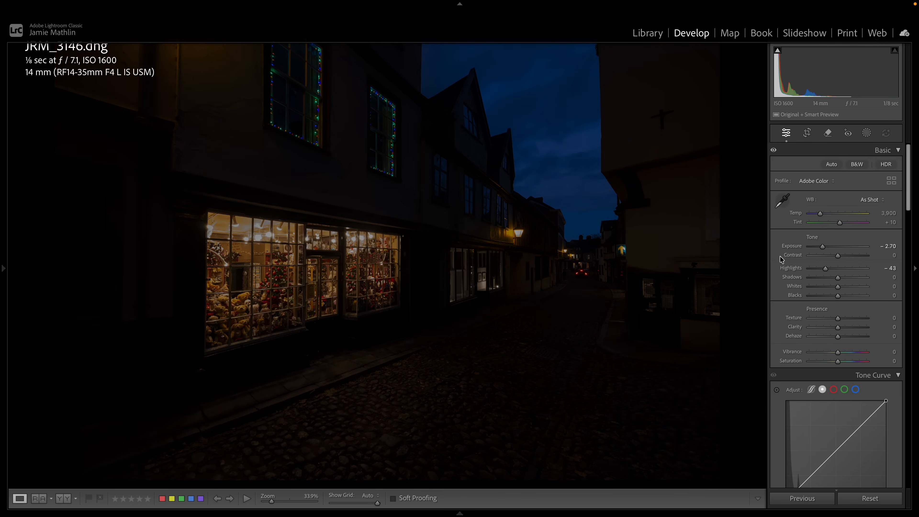
{"action": "left_click", "coordinate": [869, 498]}
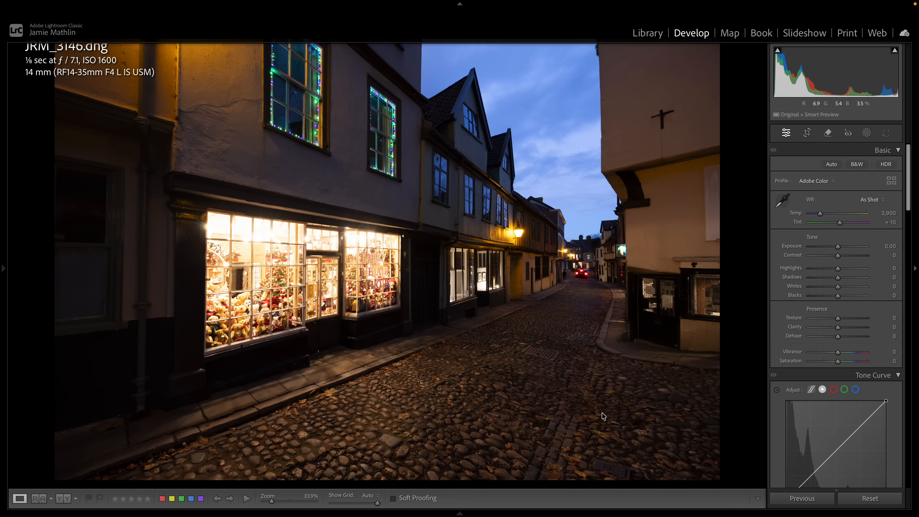
- On the darkest frame, JRM_3144, set Highlights to -14, Shadows to +100 and Exposure to +2.00
{"action": "key", "text": "Left"}
{"action": "key", "text": "Left"}
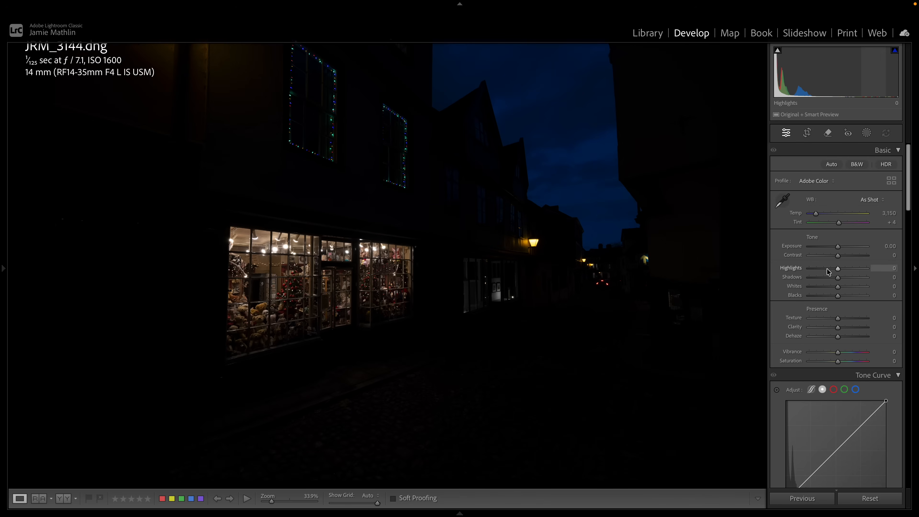
{"action": "left_click_drag", "start_coordinate": [827, 269], "coordinate": [833, 270]}
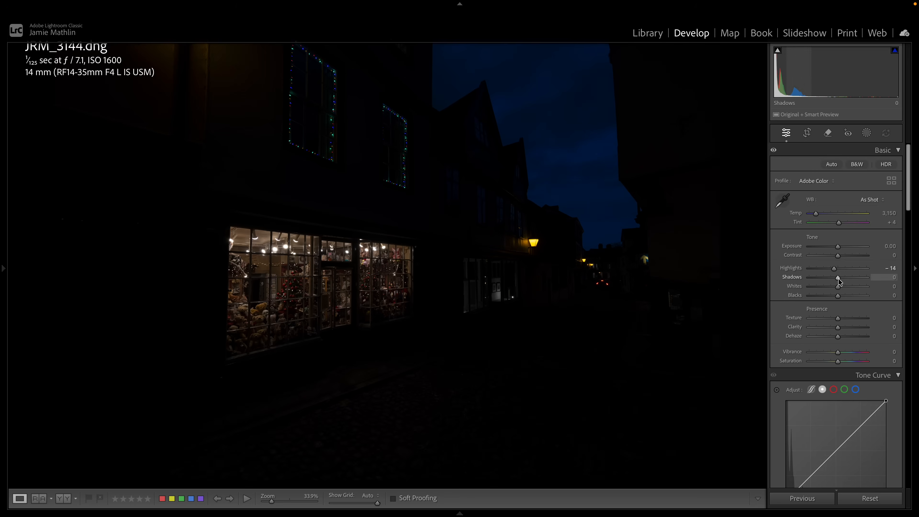
{"action": "left_click_drag", "start_coordinate": [837, 278], "coordinate": [893, 283]}
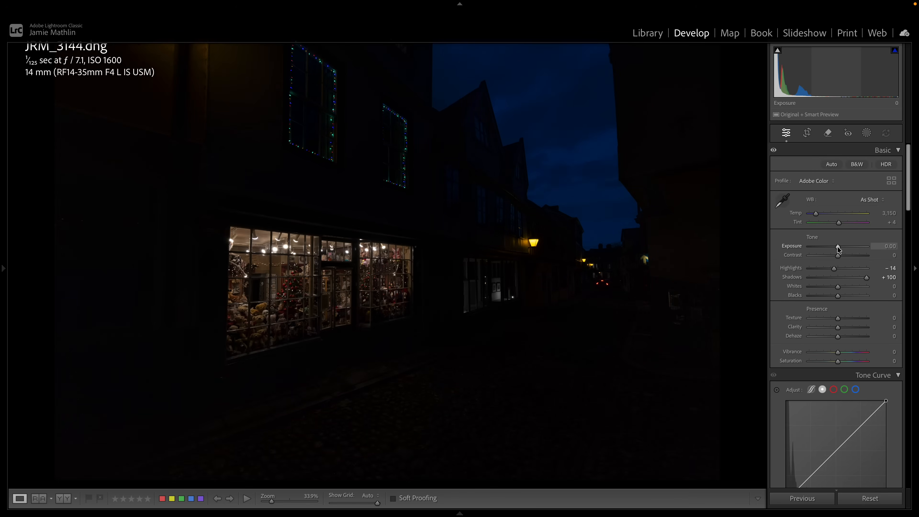
{"action": "left_click_drag", "start_coordinate": [837, 246], "coordinate": [849, 253]}
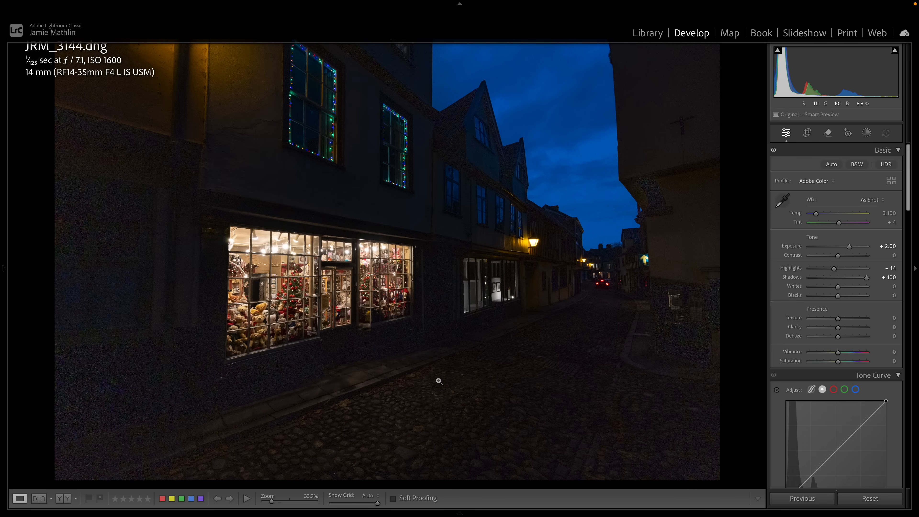
- Select all three bracketed photos together and apply Denoise at an amount of 50
{"action": "mouse_move", "coordinate": [442, 515]}
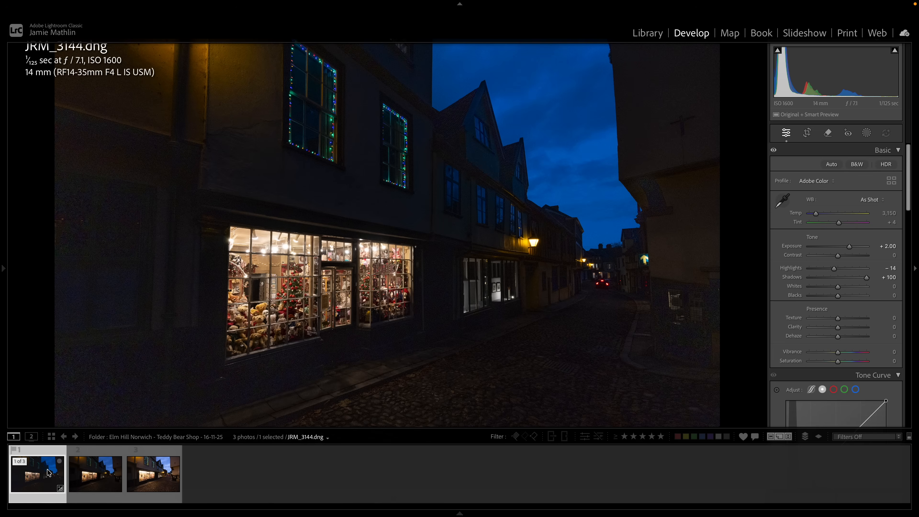
{"action": "left_click", "coordinate": [118, 470]}
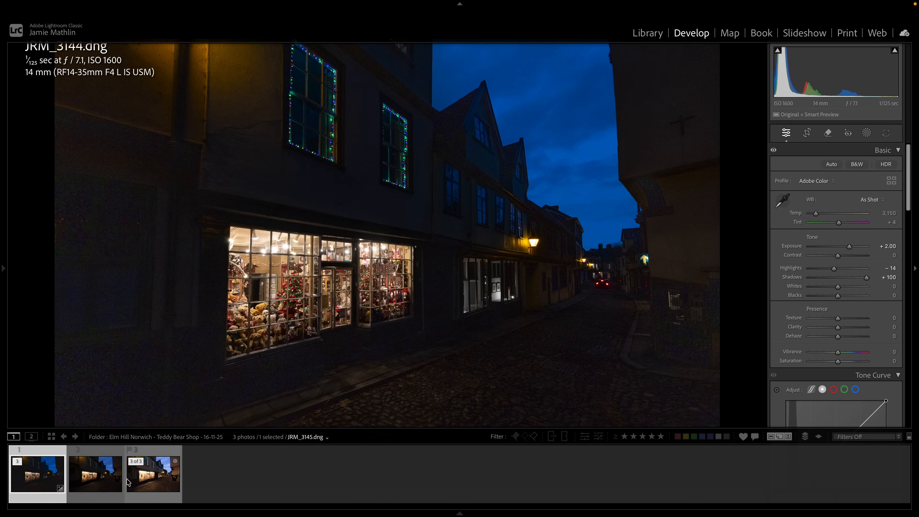
{"action": "left_click", "coordinate": [38, 474]}
{"action": "left_click", "coordinate": [162, 479], "text": "shift"}
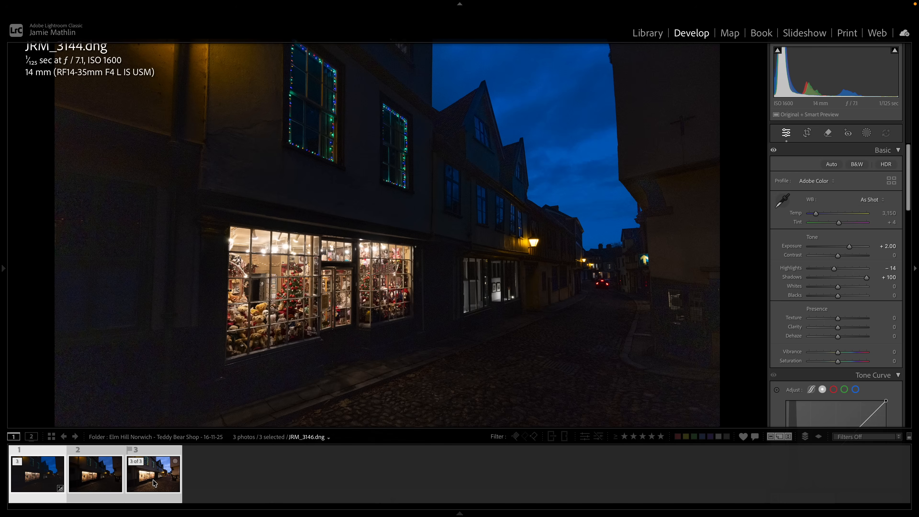
{"action": "scroll", "coordinate": [834, 269], "scroll_direction": "down", "scroll_amount": 15}
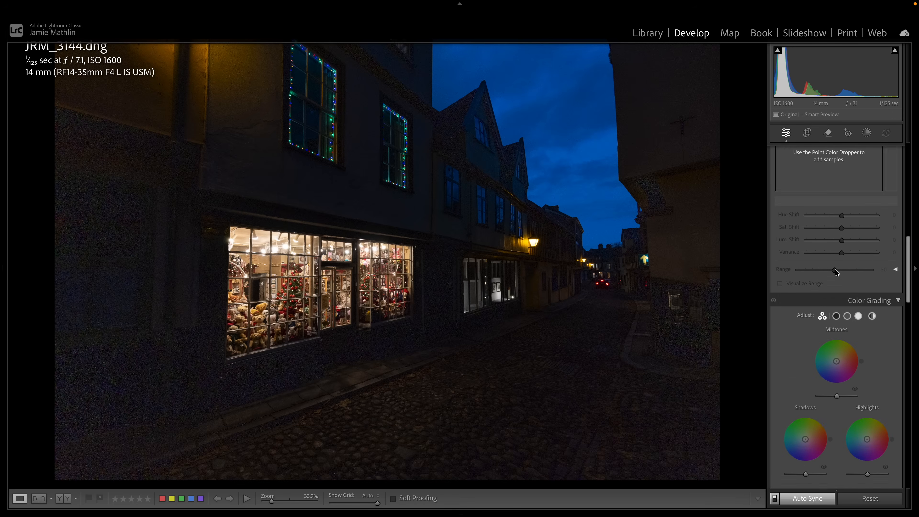
{"action": "scroll", "coordinate": [837, 273], "scroll_direction": "down", "scroll_amount": 5}
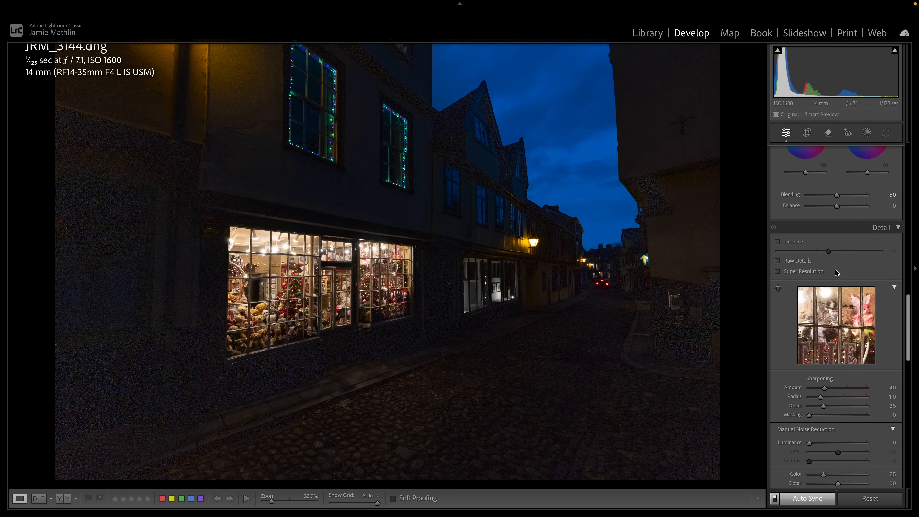
{"action": "left_click", "coordinate": [777, 241]}
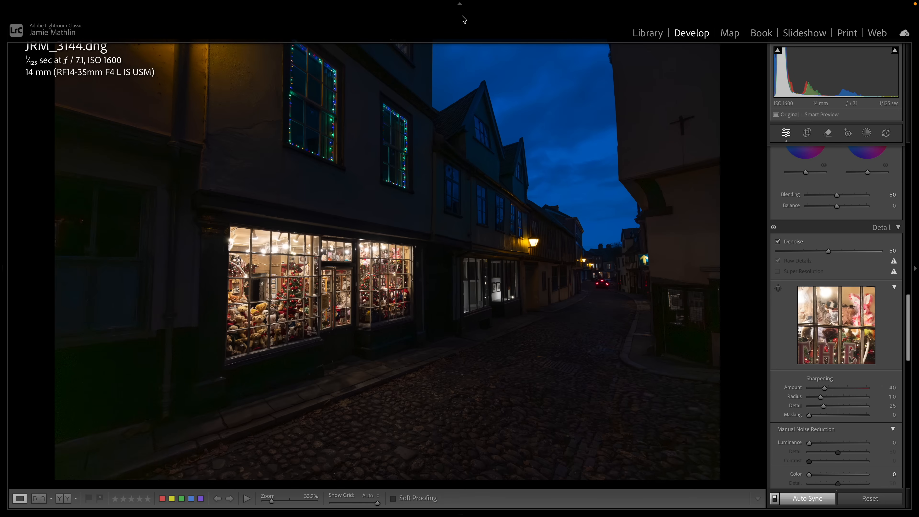
- Hide the module picker and set Exposure to +1.90 with all three photos selected and JRM_3144 active
{"action": "left_click", "coordinate": [460, 4]}
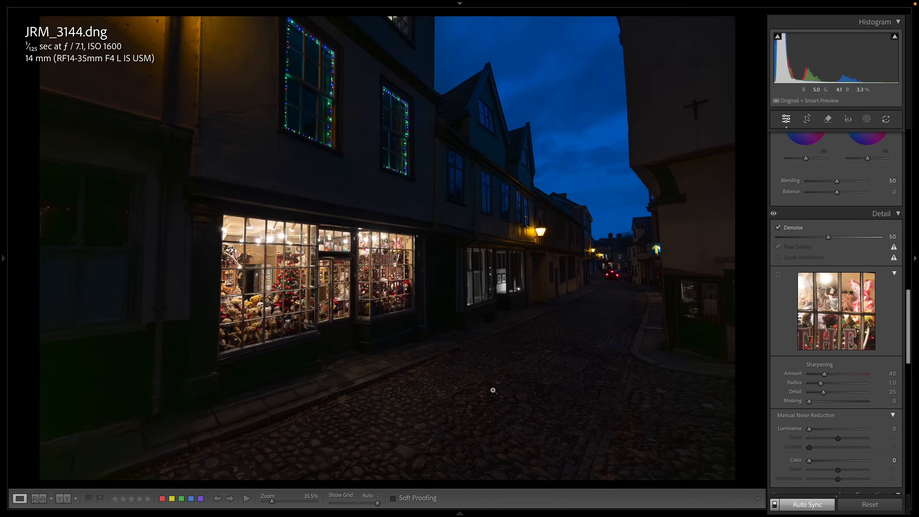
{"action": "mouse_move", "coordinate": [178, 513]}
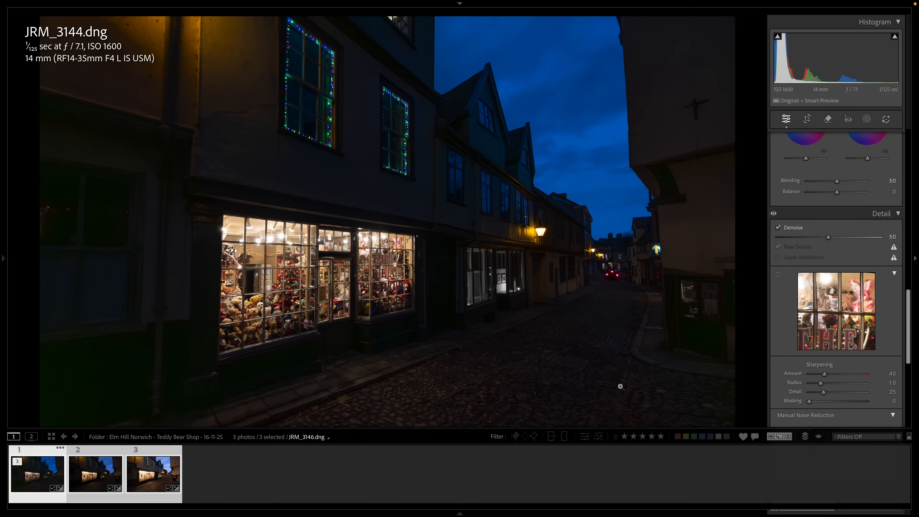
{"action": "mouse_move", "coordinate": [460, 513]}
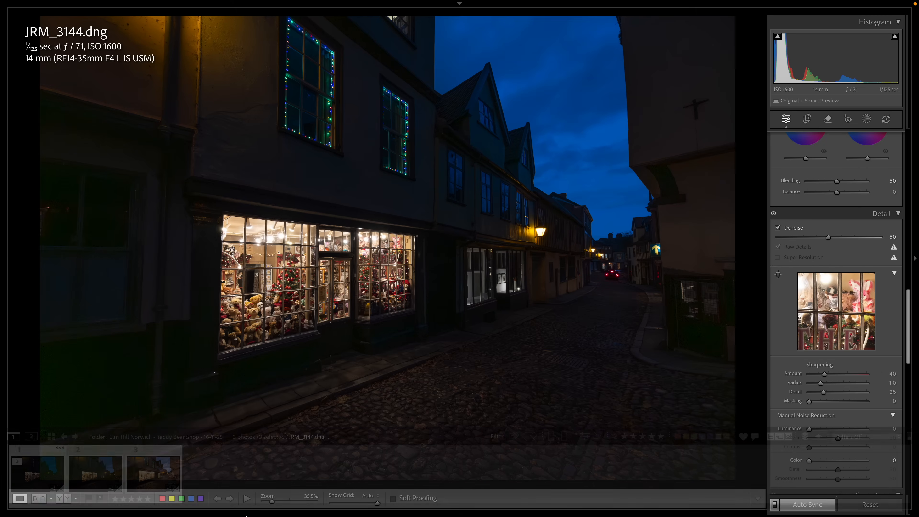
{"action": "left_click", "coordinate": [39, 472]}
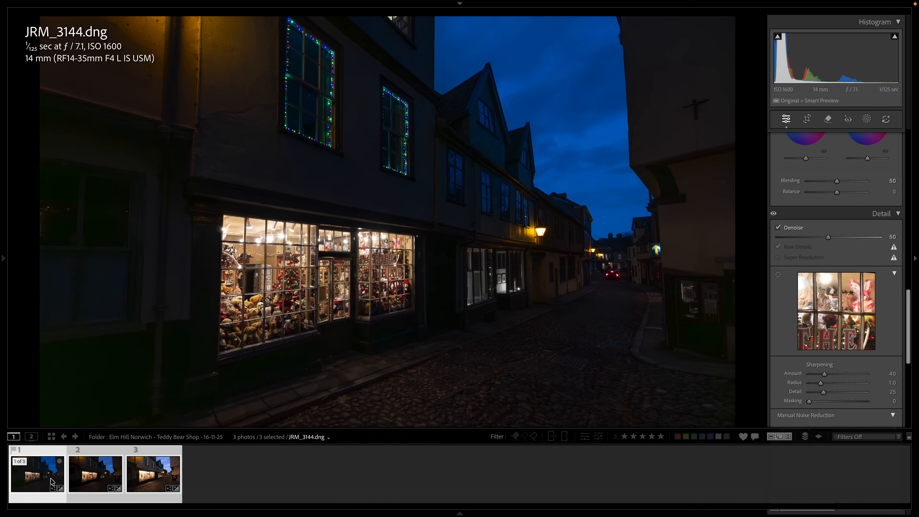
{"action": "scroll", "coordinate": [826, 340], "scroll_direction": "up", "scroll_amount": 5}
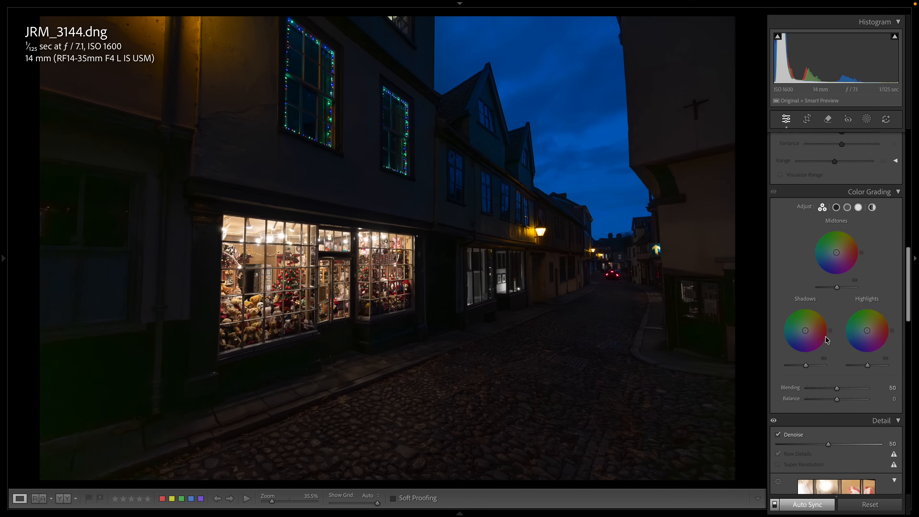
{"action": "scroll", "coordinate": [826, 340], "scroll_direction": "up", "scroll_amount": 10}
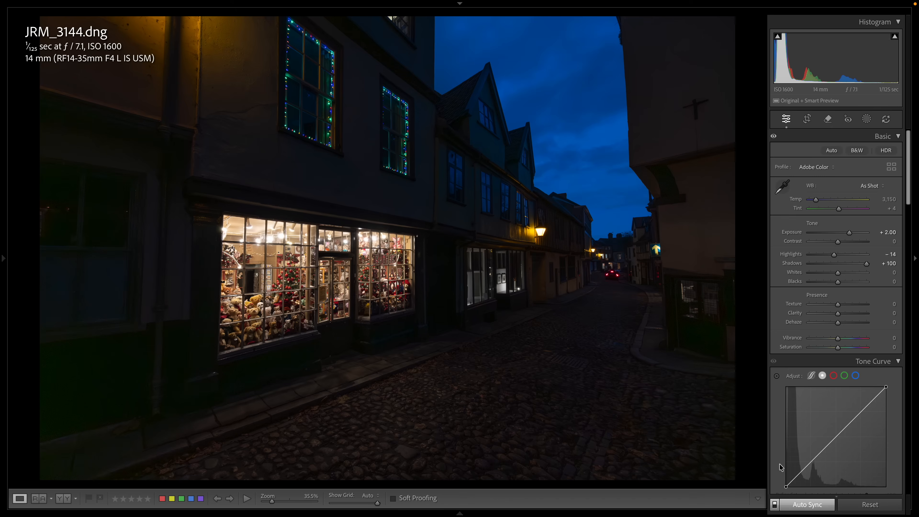
{"action": "mouse_move", "coordinate": [96, 503]}
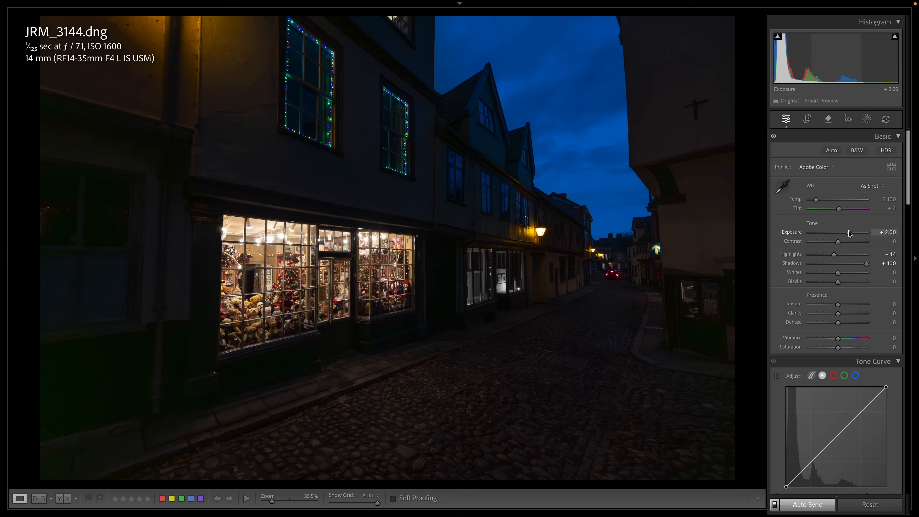
{"action": "left_click_drag", "start_coordinate": [848, 231], "coordinate": [848, 232]}
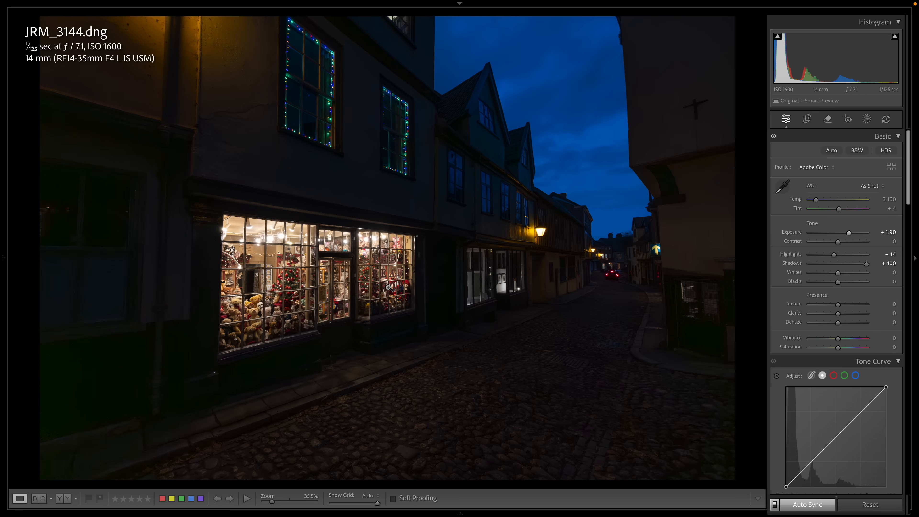
- Check the synced exposure on JRM_3146 and go back to JRM_3144
{"action": "mouse_move", "coordinate": [240, 509]}
{"action": "left_click", "coordinate": [148, 469]}
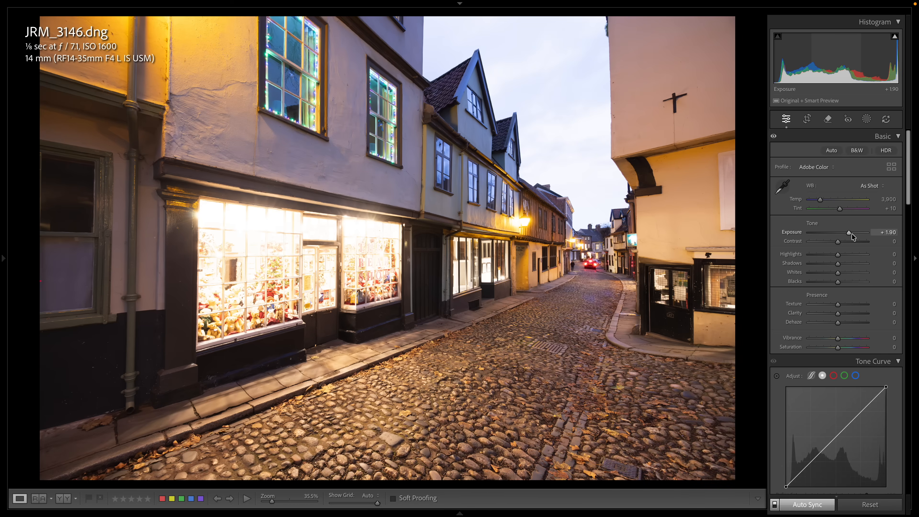
{"action": "mouse_move", "coordinate": [353, 510]}
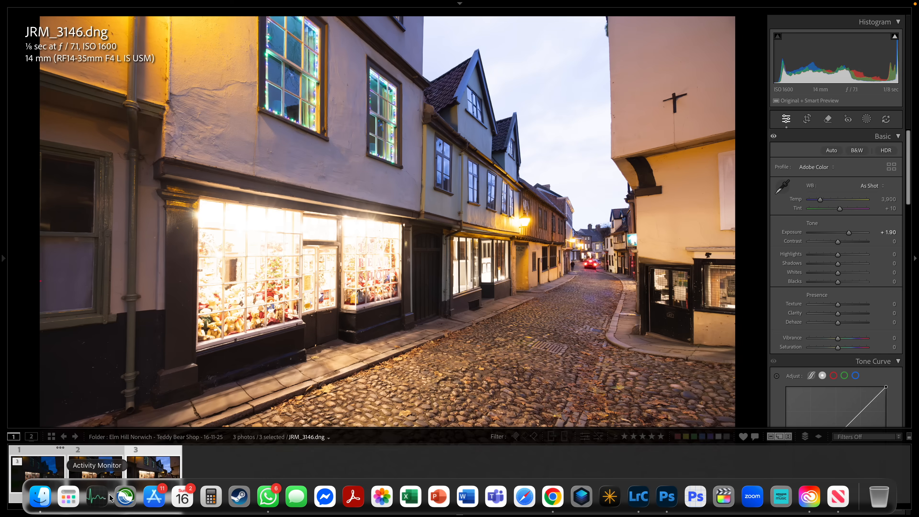
{"action": "left_click", "coordinate": [60, 462]}
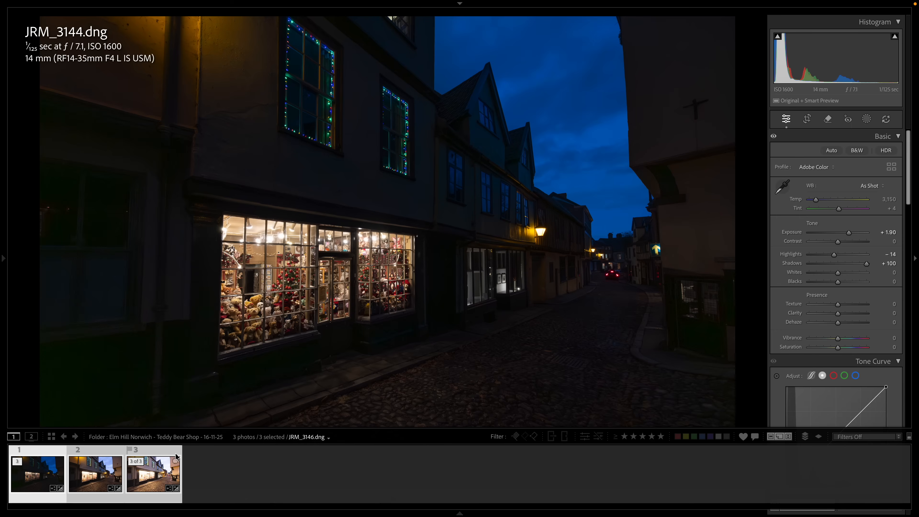
- Clear the multi-photo selection and reset the Exposure of JRM_3146 alone to 0.00
{"action": "left_click", "coordinate": [203, 464]}
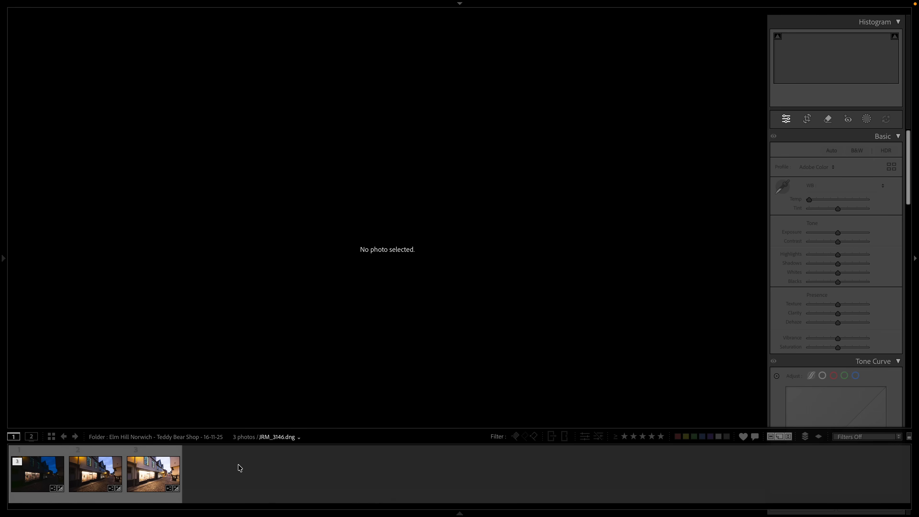
{"action": "left_click", "coordinate": [235, 466]}
{"action": "left_click", "coordinate": [46, 470]}
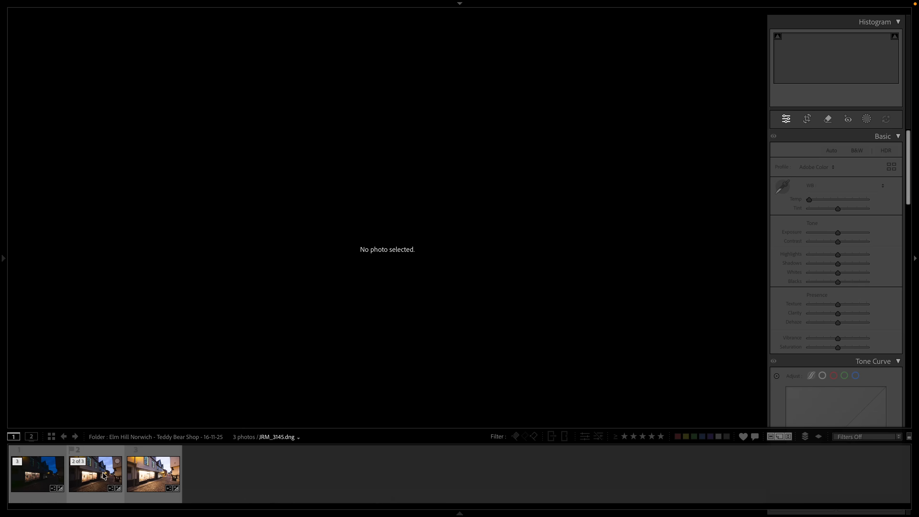
{"action": "left_click", "coordinate": [152, 472]}
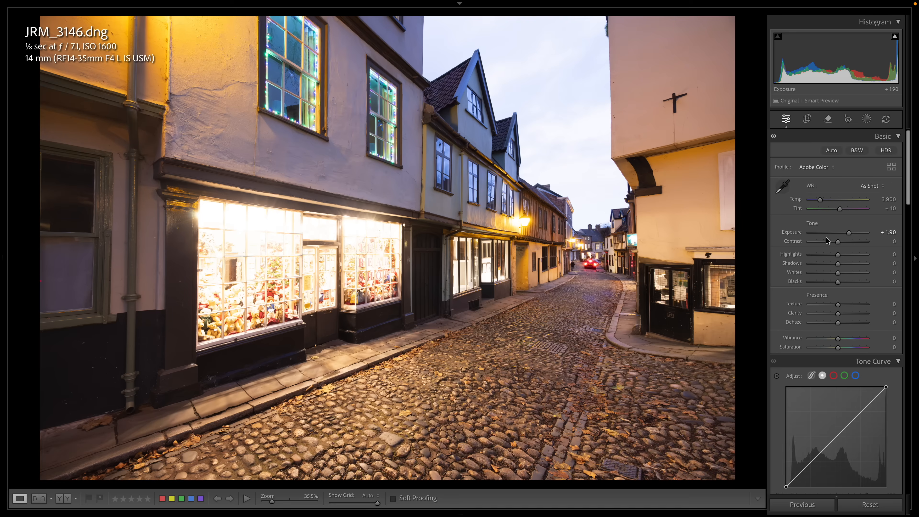
{"action": "left_click_drag", "start_coordinate": [849, 232], "coordinate": [838, 233]}
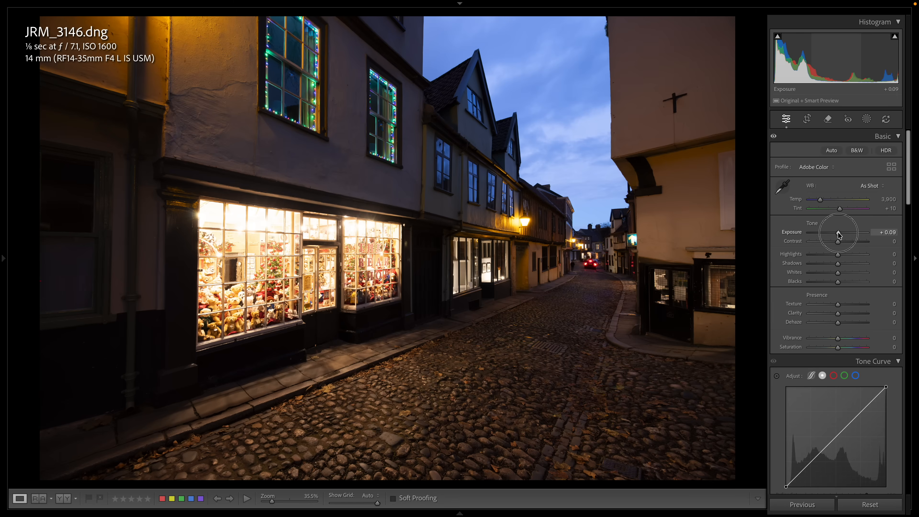
{"action": "double_click", "coordinate": [797, 233]}
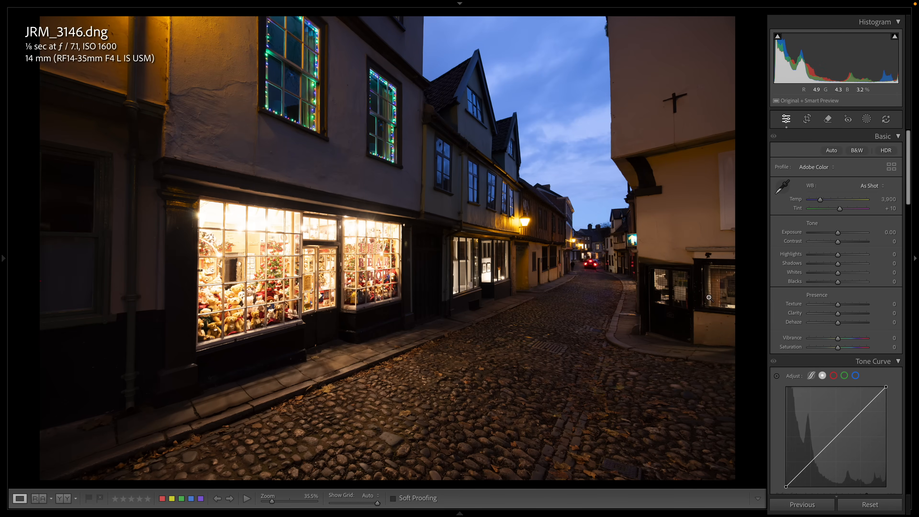
- Set Highlights to −44 and Shadows to +34 on JRM_3146
{"action": "left_click_drag", "start_coordinate": [826, 256], "coordinate": [848, 265]}
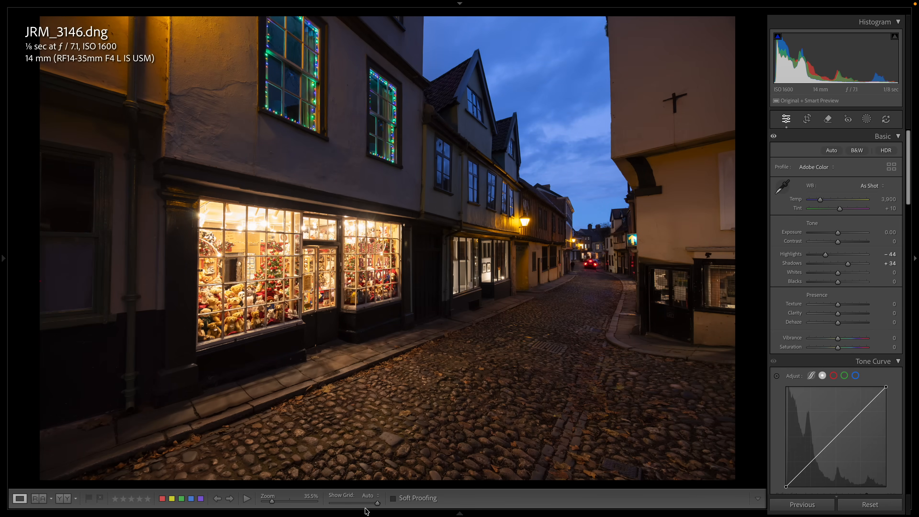
- On JRM_3145, set Exposure to +0.20, Highlights to −44, Shadows to +83 and the white balance Temp to 3,578
{"action": "mouse_move", "coordinate": [133, 514]}
{"action": "left_click", "coordinate": [95, 468]}
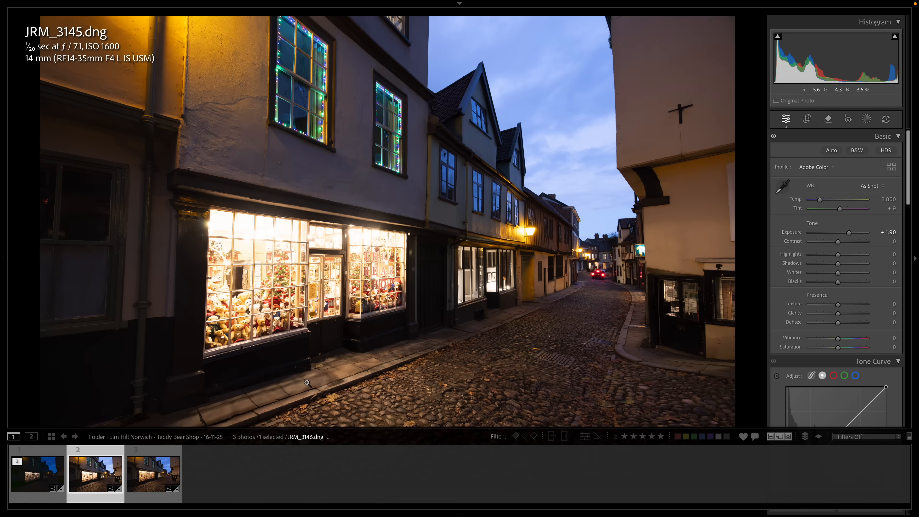
{"action": "left_click_drag", "start_coordinate": [848, 232], "coordinate": [861, 265]}
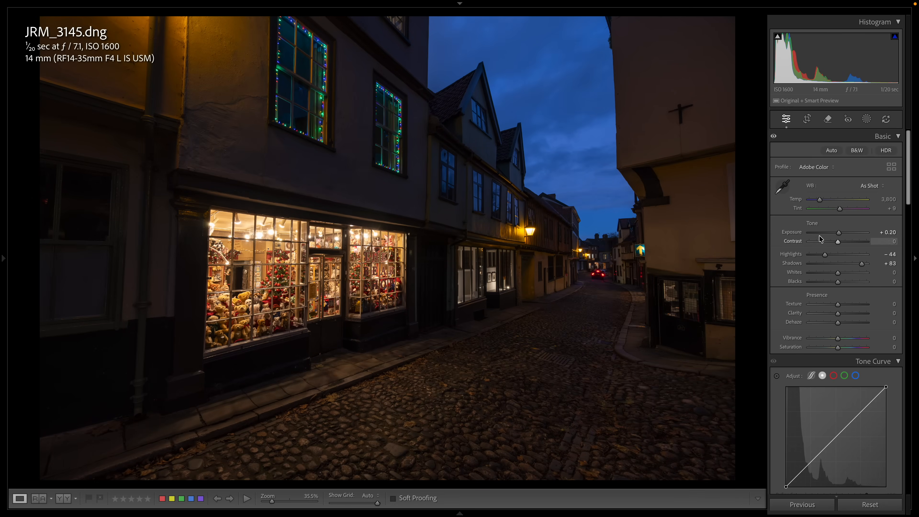
{"action": "left_click", "coordinate": [820, 200]}
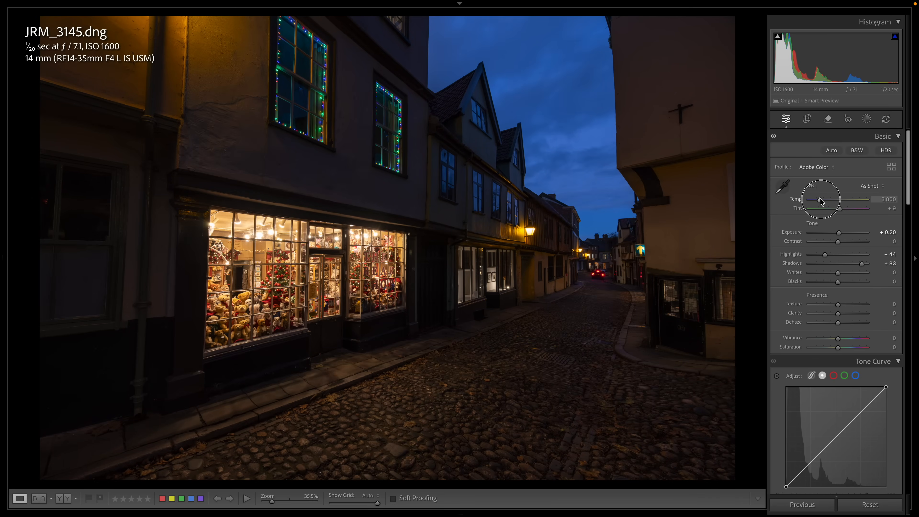
{"action": "left_click_drag", "start_coordinate": [821, 201], "coordinate": [819, 201]}
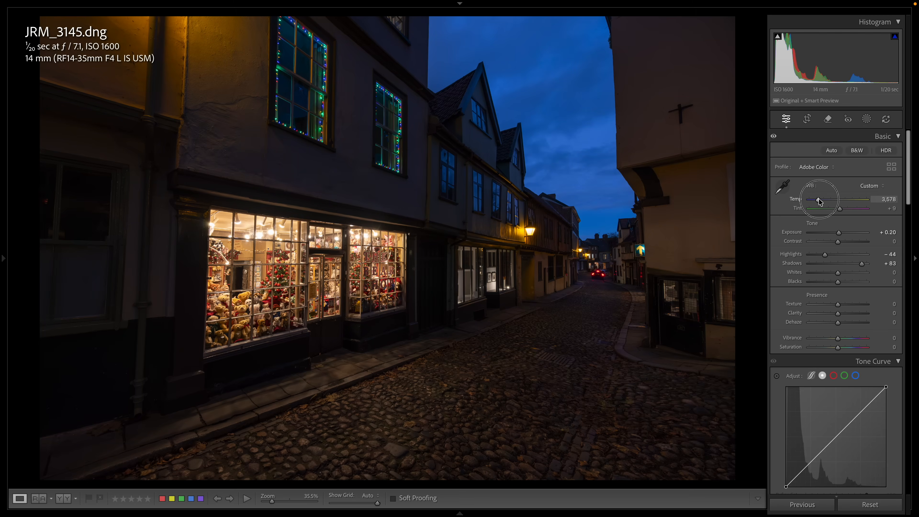
- Cool the white balance of JRM_3146 to a Temp of 3,566
{"action": "mouse_move", "coordinate": [324, 510]}
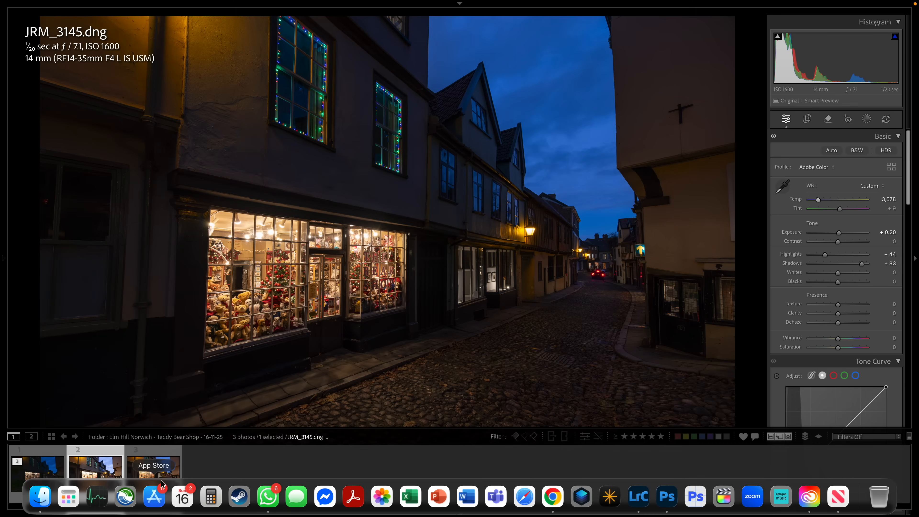
{"action": "left_click", "coordinate": [150, 462]}
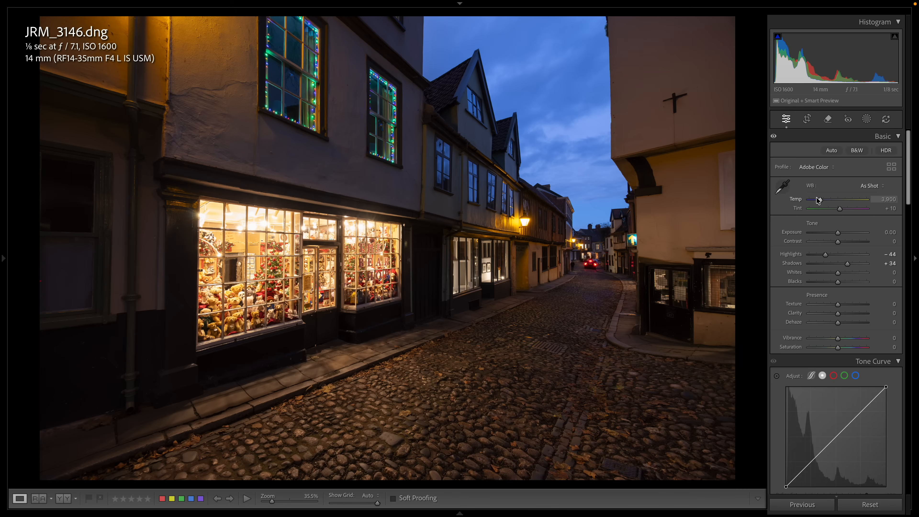
{"action": "left_click", "coordinate": [820, 200]}
{"action": "left_click_drag", "start_coordinate": [820, 200], "coordinate": [818, 202]}
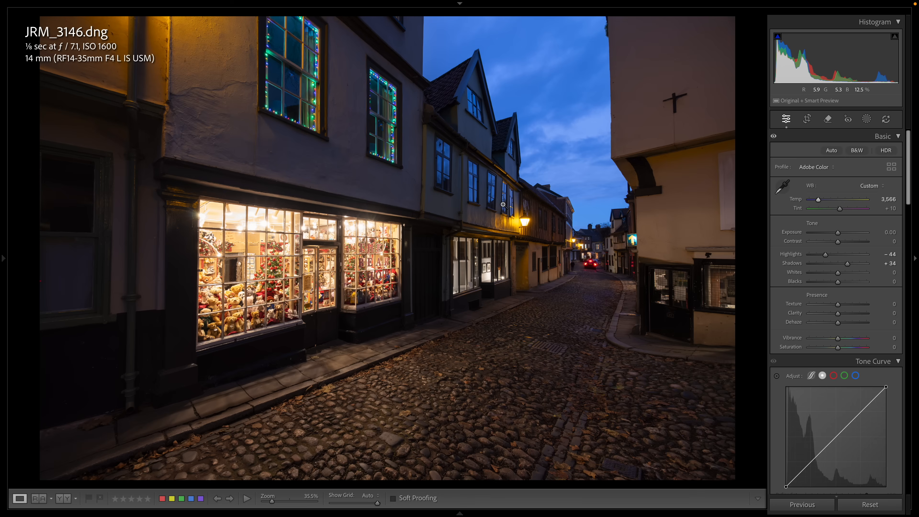
- Compare the three edited exposures JRM_3144, JRM_3145 and JRM_3146 one after another for matching colour and brightness
{"action": "mouse_move", "coordinate": [108, 469]}
{"action": "left_click", "coordinate": [49, 471]}
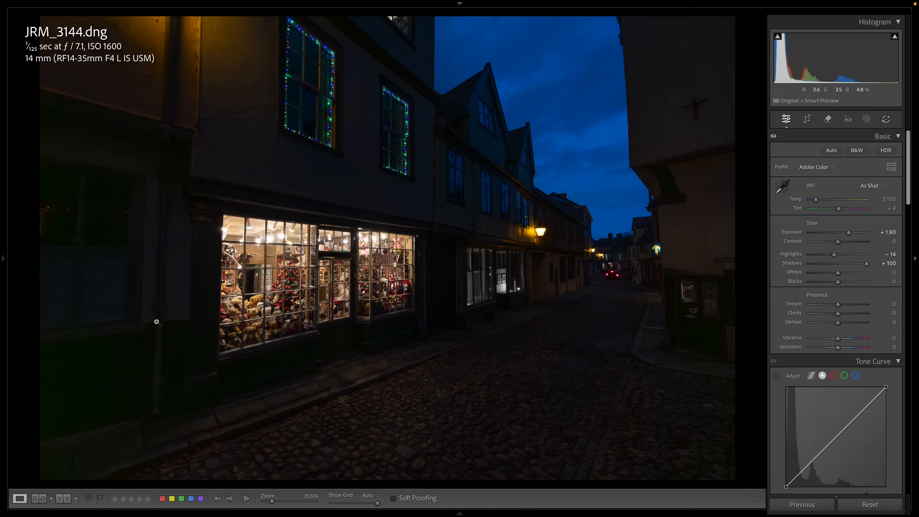
{"action": "key", "text": "Right"}
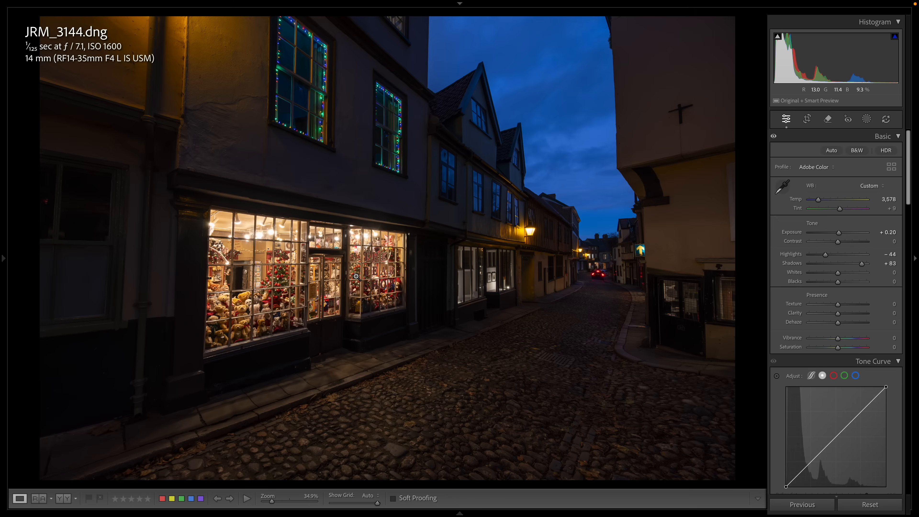
{"action": "key", "text": "Right"}
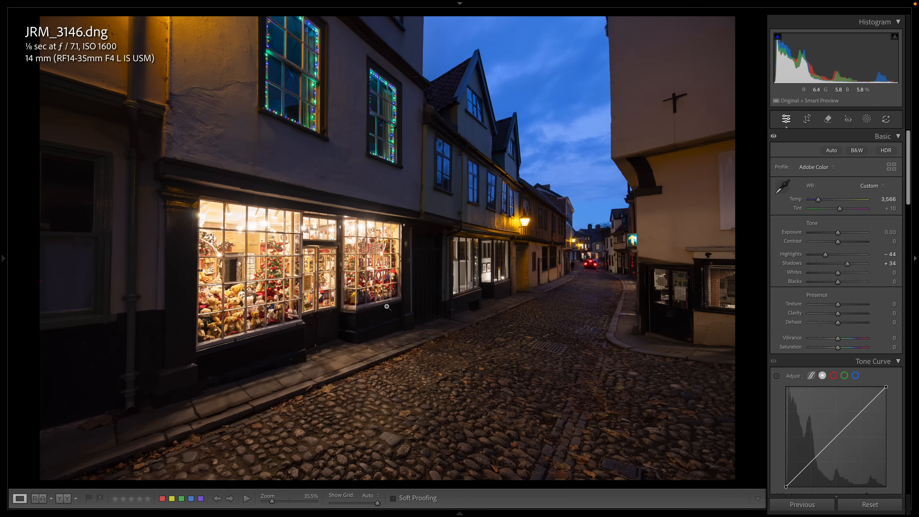
{"action": "key", "text": "Left"}
{"action": "key", "text": "Left"}
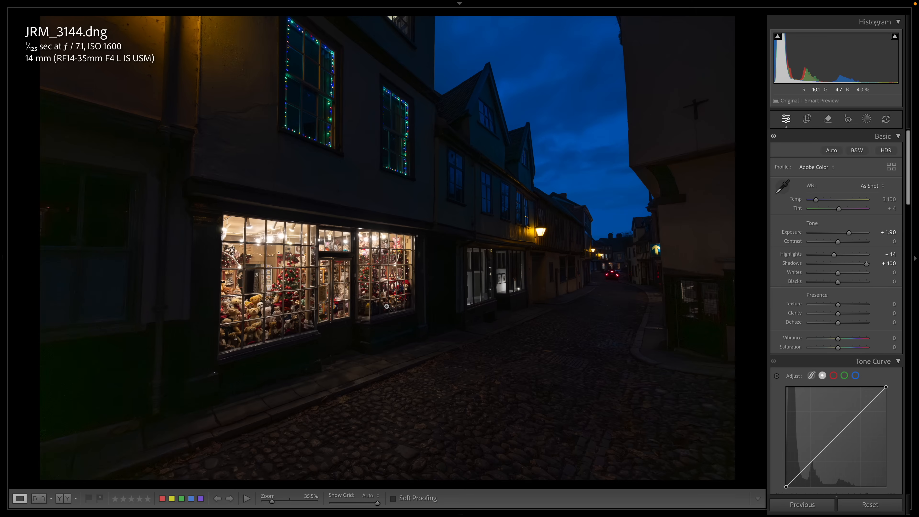
{"action": "key", "text": "Right"}
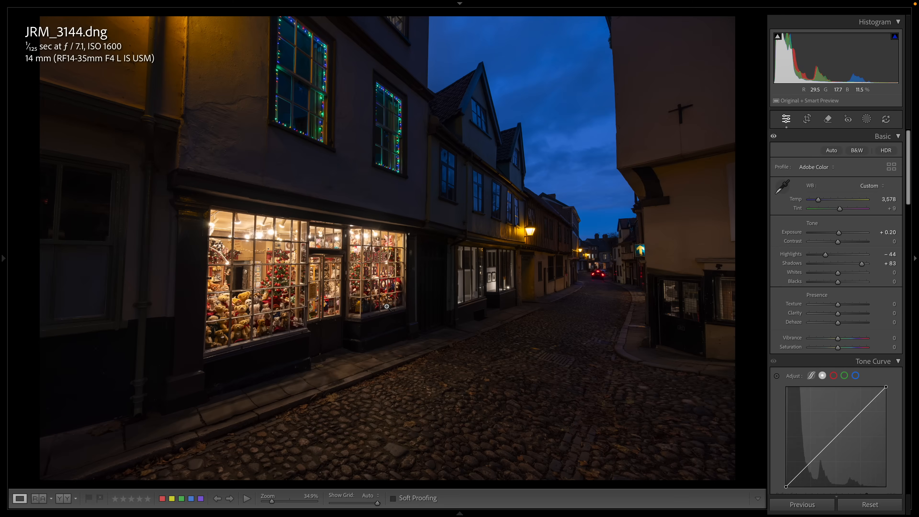
{"action": "key", "text": "Right"}
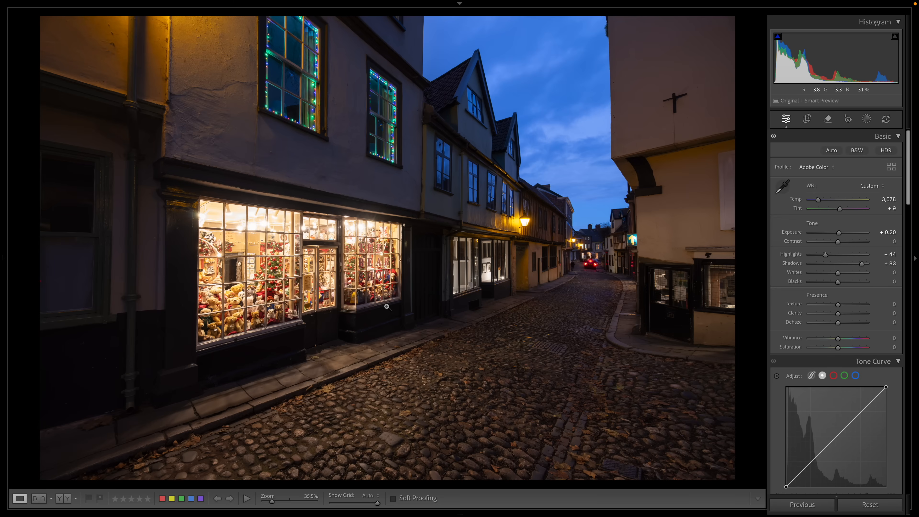
{"action": "key", "text": "Right"}
{"action": "key", "text": "Right"}
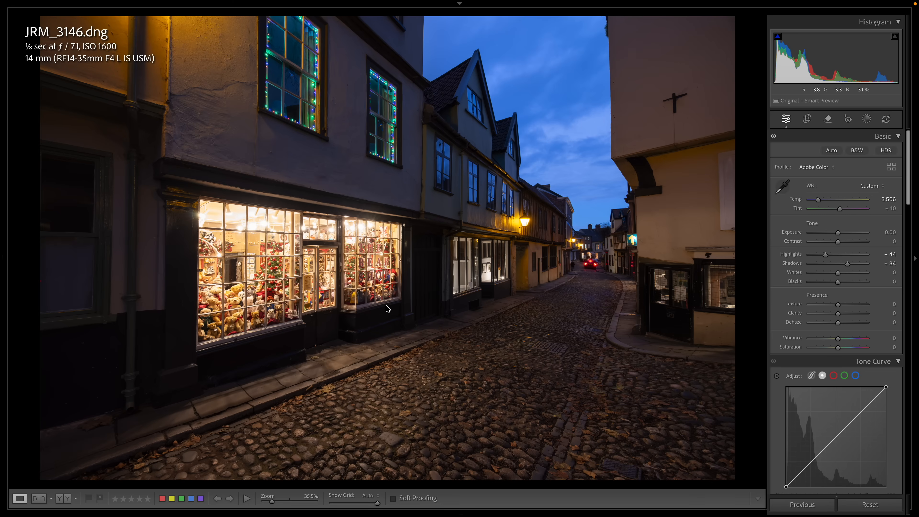
- Select all three photos with JRM_3145 active and set Exposure to +0.55
{"action": "key", "text": "super+a"}
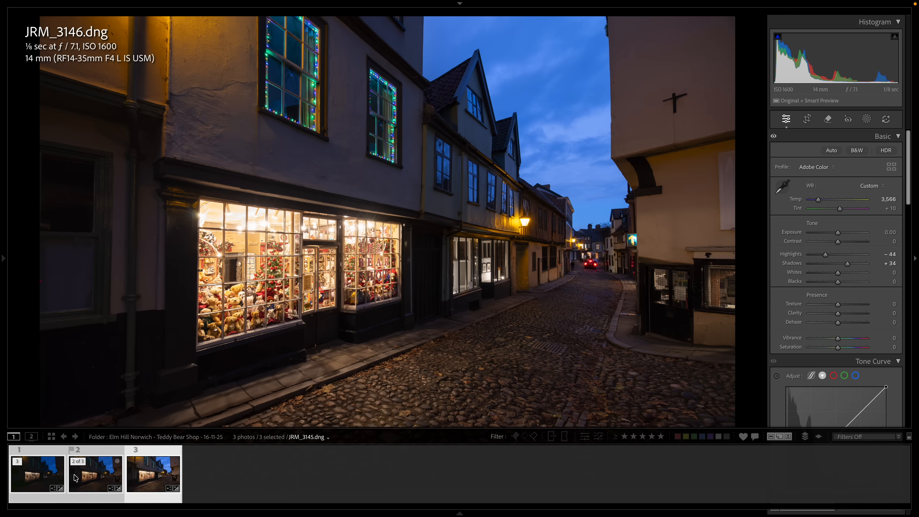
{"action": "left_click", "coordinate": [87, 476]}
{"action": "left_click", "coordinate": [111, 476]}
{"action": "left_click", "coordinate": [111, 476]}
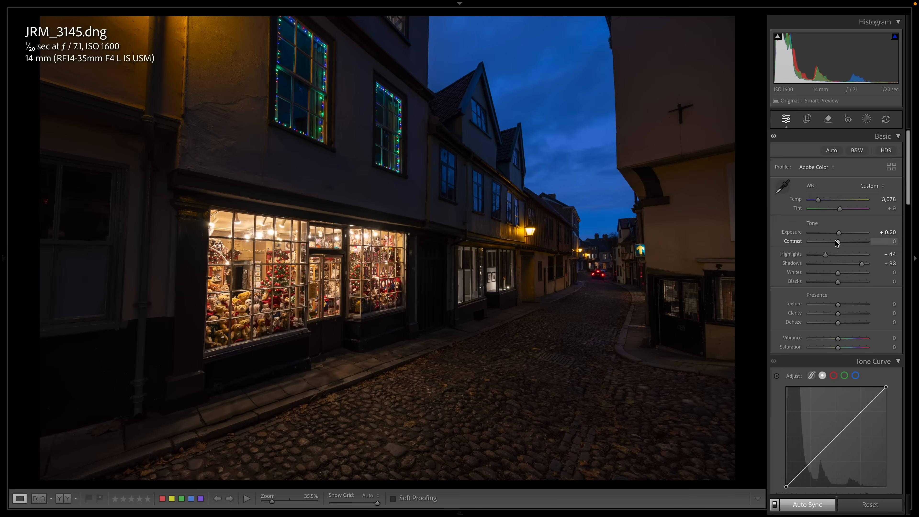
{"action": "left_click_drag", "start_coordinate": [839, 231], "coordinate": [841, 231]}
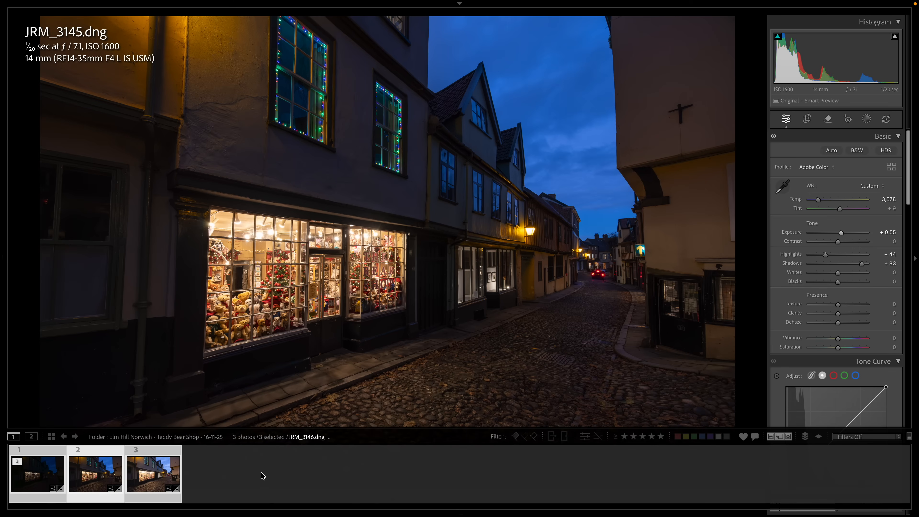
- Open the three selected photos as layers of one document in Photoshop and switch to Photoshop
{"action": "right_click", "coordinate": [148, 481]}
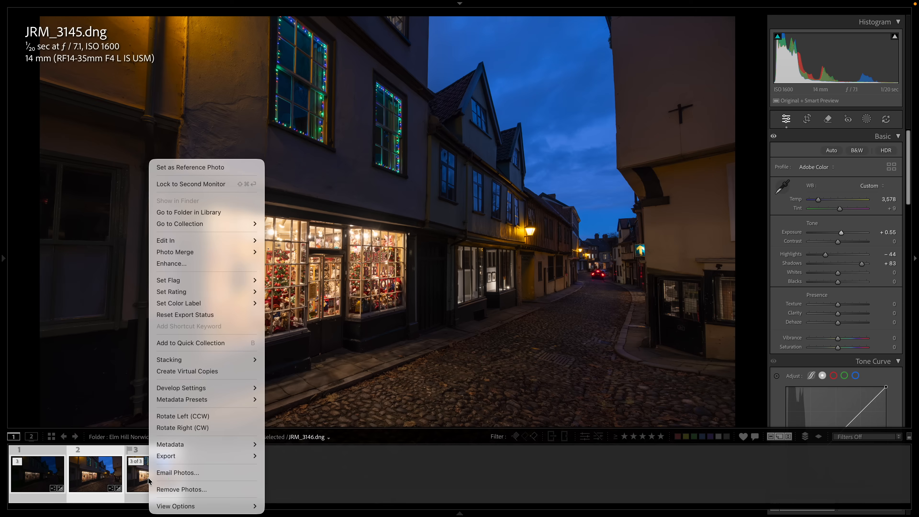
{"action": "mouse_move", "coordinate": [213, 241]}
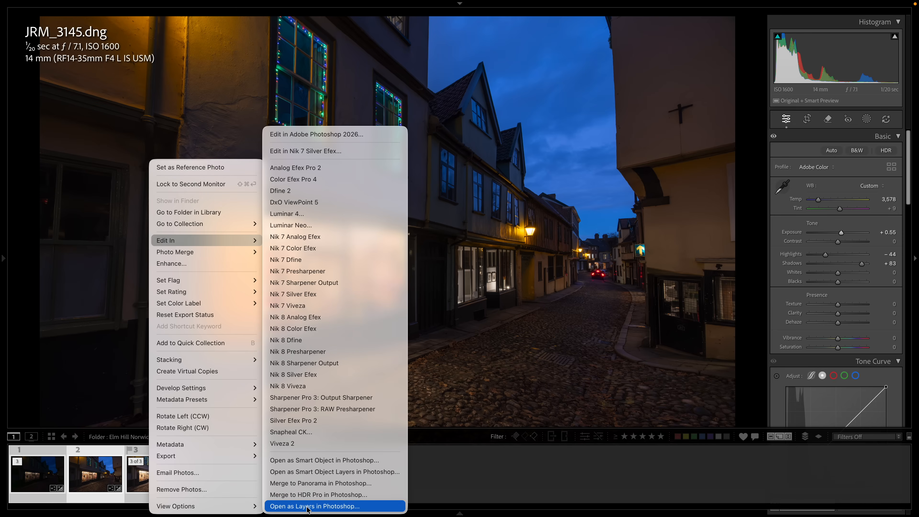
{"action": "left_click", "coordinate": [317, 506]}
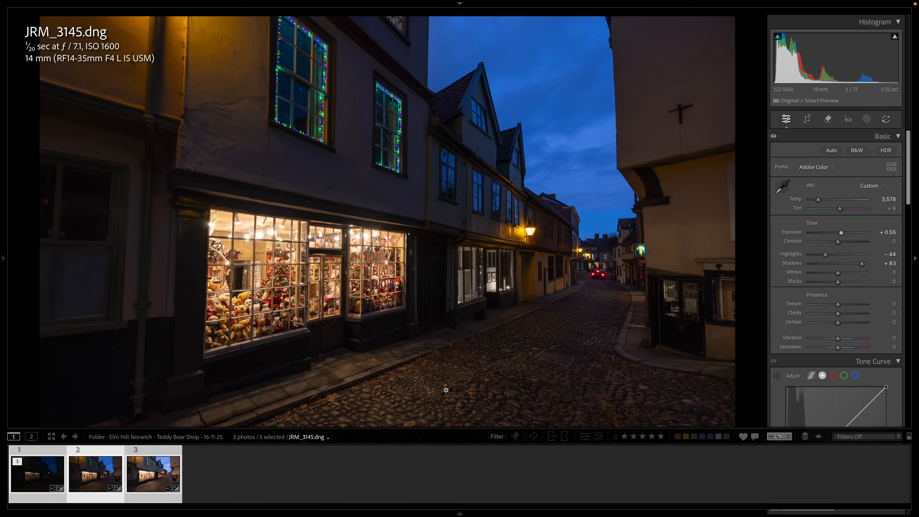
{"action": "mouse_move", "coordinate": [580, 516]}
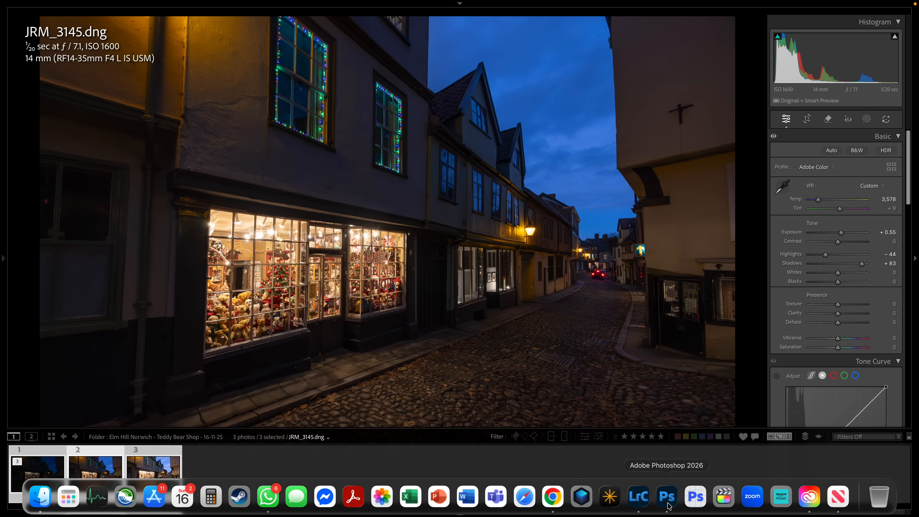
{"action": "left_click", "coordinate": [667, 496]}
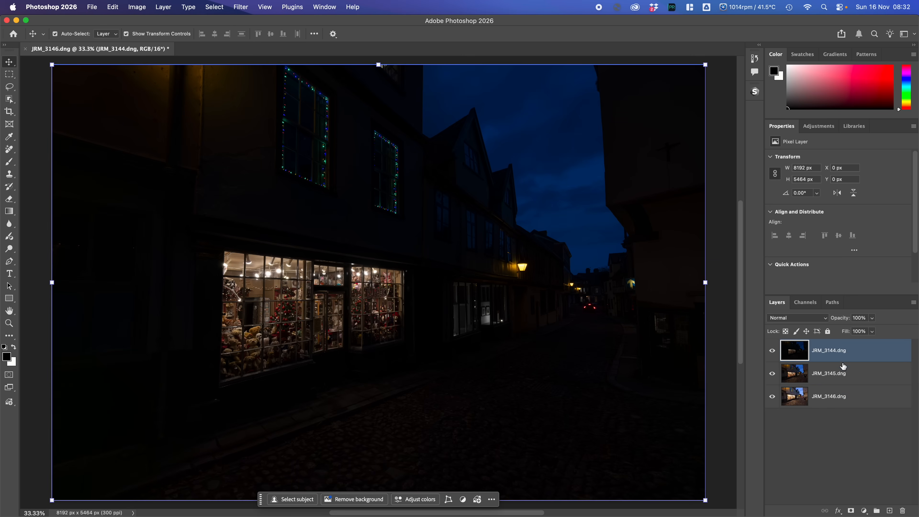
- Make the brightest exposure, JRM_3146.dng, the active layer
{"action": "left_click", "coordinate": [841, 394], "text": "super"}
{"action": "left_click", "coordinate": [795, 351]}
{"action": "left_click", "coordinate": [790, 394], "text": "super"}
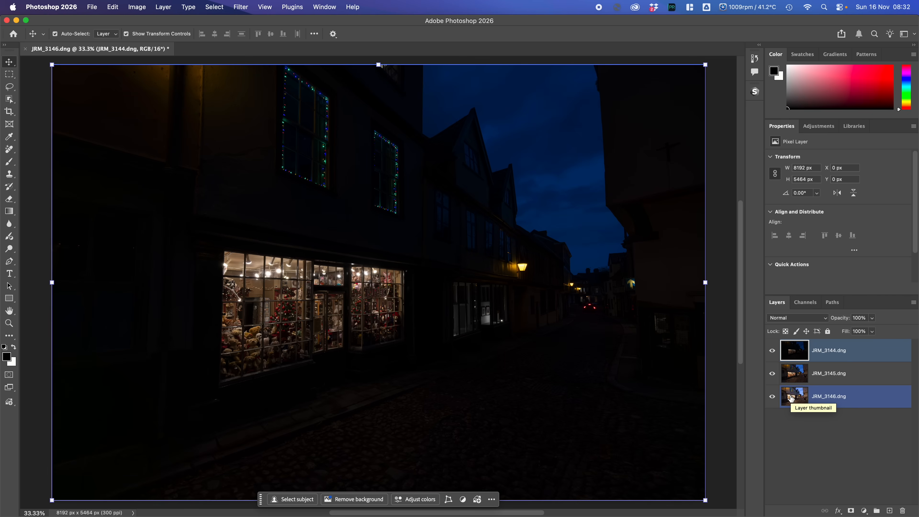
{"action": "mouse_move", "coordinate": [855, 396]}
{"action": "left_mouse_down"}
{"action": "mouse_move", "coordinate": [847, 389]}
{"action": "mouse_move", "coordinate": [860, 337]}
{"action": "mouse_move", "coordinate": [860, 392]}
{"action": "left_mouse_up"}
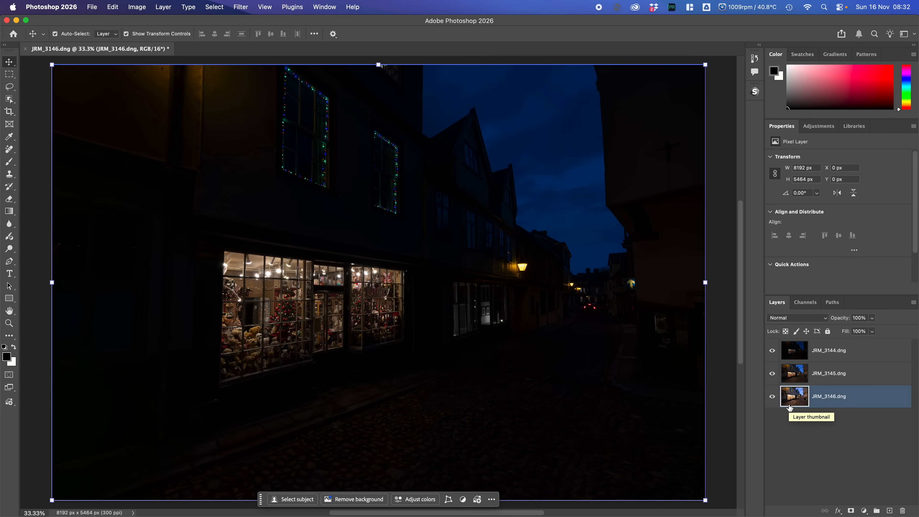
- Hide the JRM_3144.dng and JRM_3145.dng layers so only JRM_3146.dng is displayed
{"action": "left_click", "coordinate": [806, 305]}
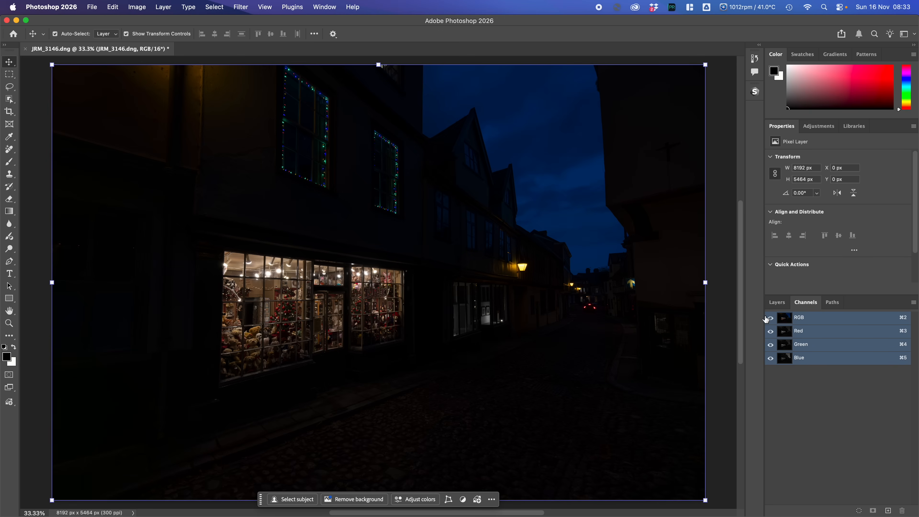
{"action": "left_click", "coordinate": [777, 302]}
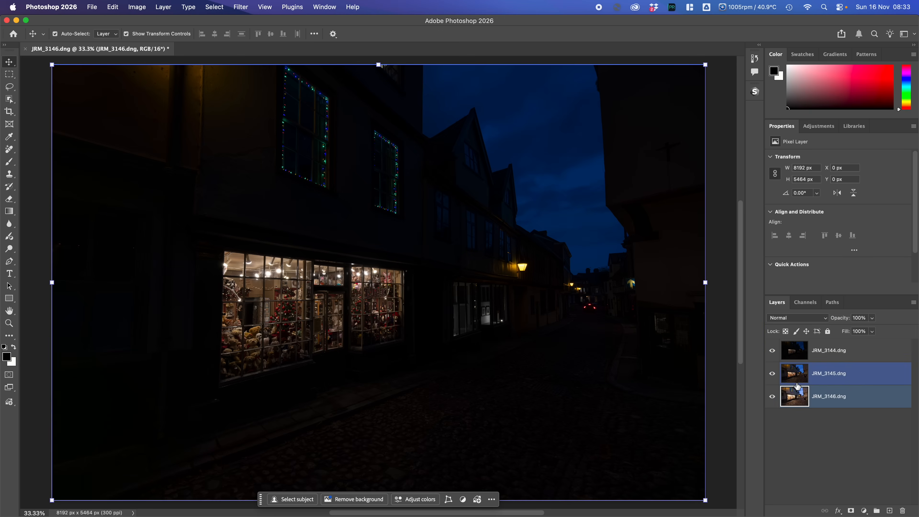
{"action": "left_click", "coordinate": [797, 396]}
{"action": "left_click", "coordinate": [772, 350]}
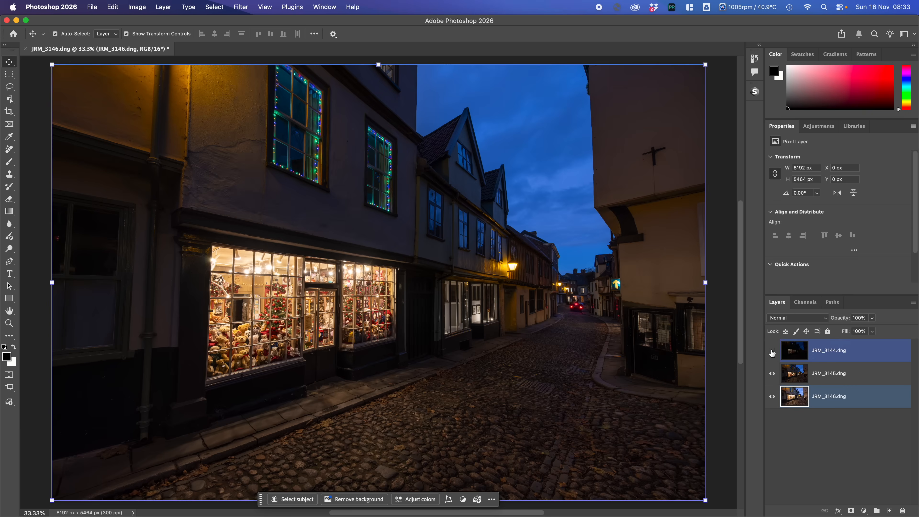
{"action": "left_click", "coordinate": [772, 373]}
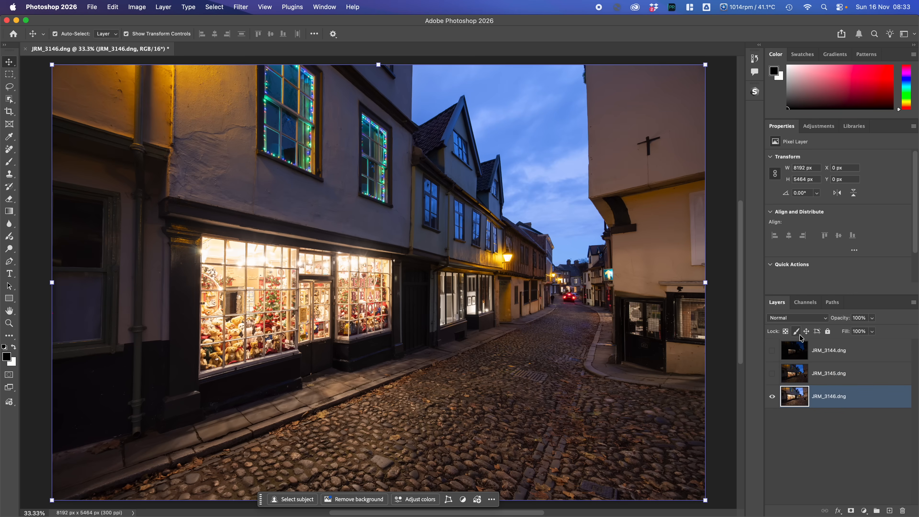
- View the blue channel and the green channel of JRM_3146.dng on their own to judge the tones
{"action": "left_click", "coordinate": [806, 304]}
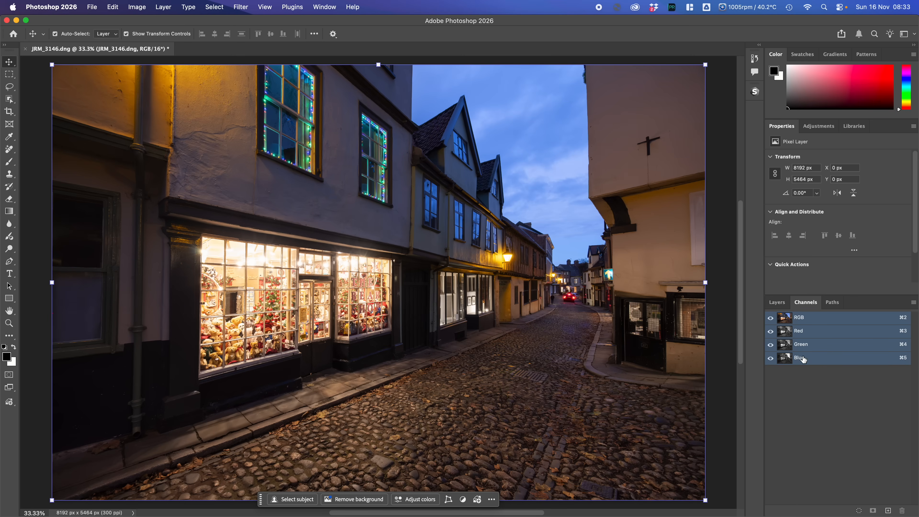
{"action": "left_click", "coordinate": [768, 331]}
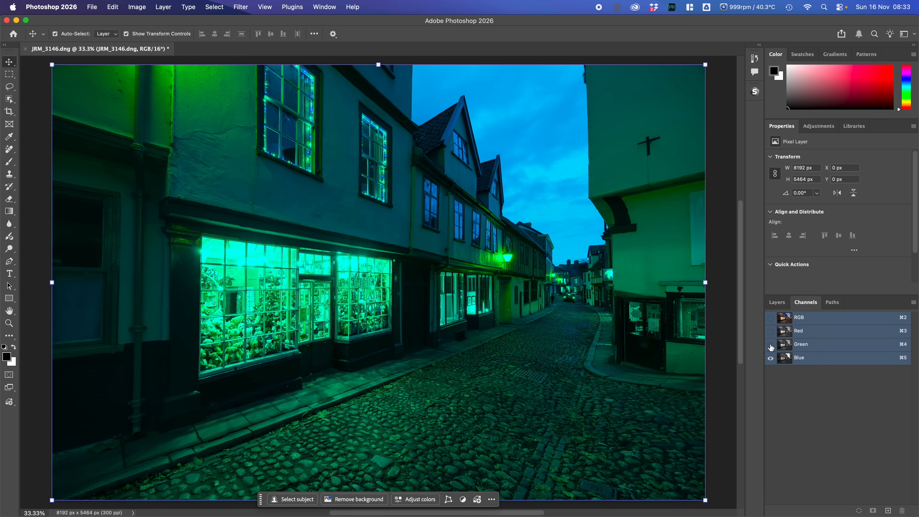
{"action": "left_click", "coordinate": [770, 344]}
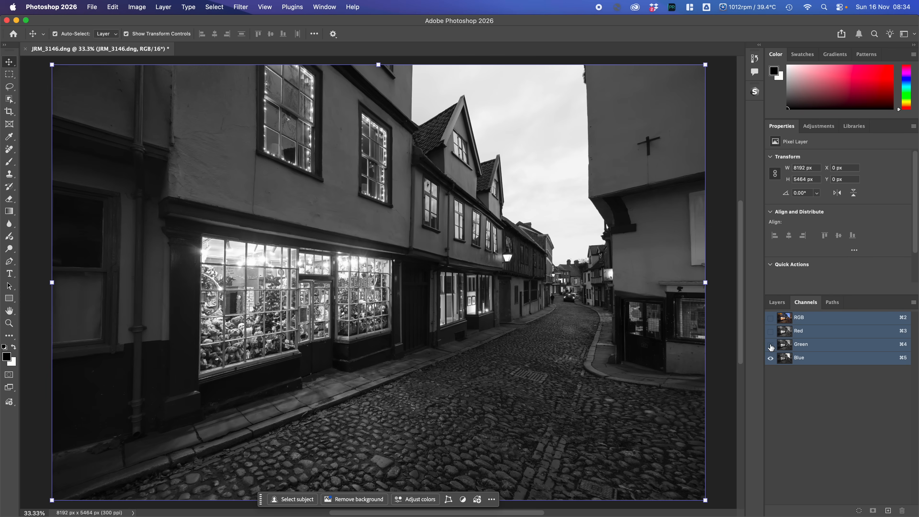
{"action": "left_click", "coordinate": [770, 344]}
{"action": "left_click", "coordinate": [770, 358]}
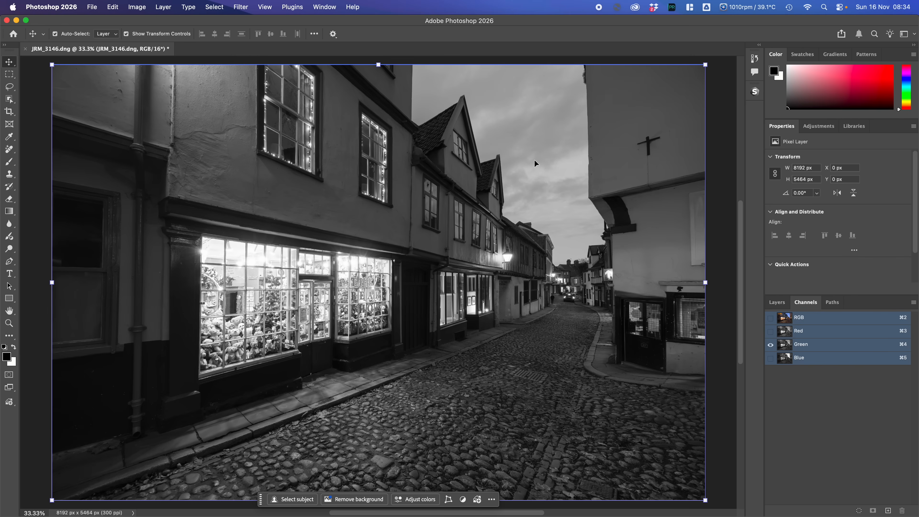
- View the red channel alone, compare it with the other channels, and restore the full RGB composite
{"action": "left_click", "coordinate": [770, 332]}
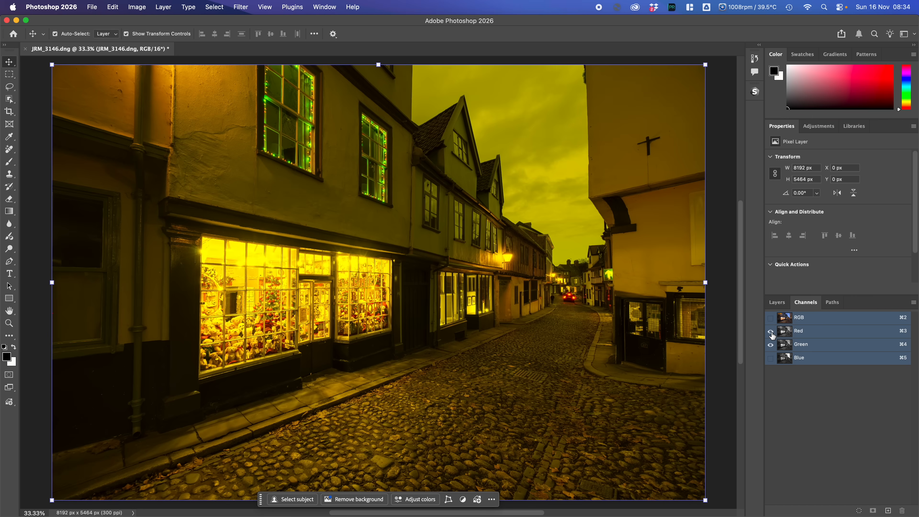
{"action": "left_click", "coordinate": [771, 345]}
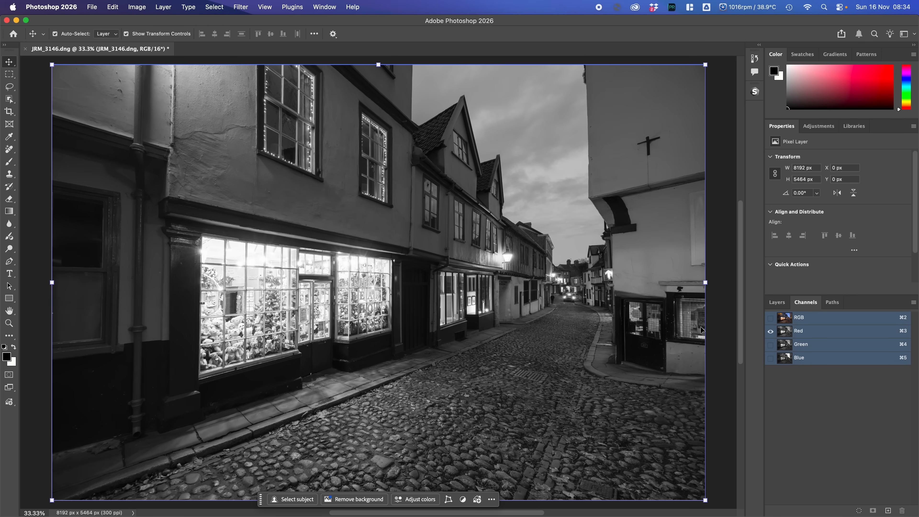
{"action": "left_click", "coordinate": [770, 344]}
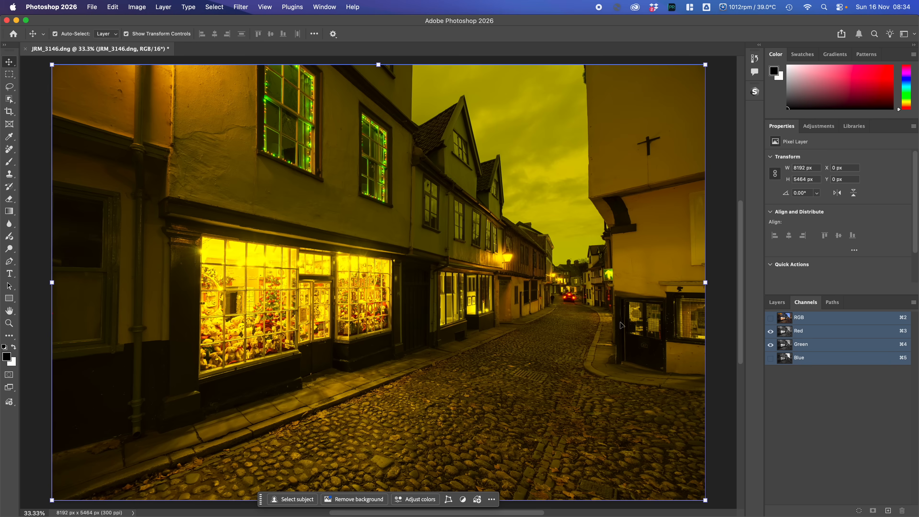
{"action": "left_click", "coordinate": [770, 343]}
{"action": "left_click", "coordinate": [770, 358]}
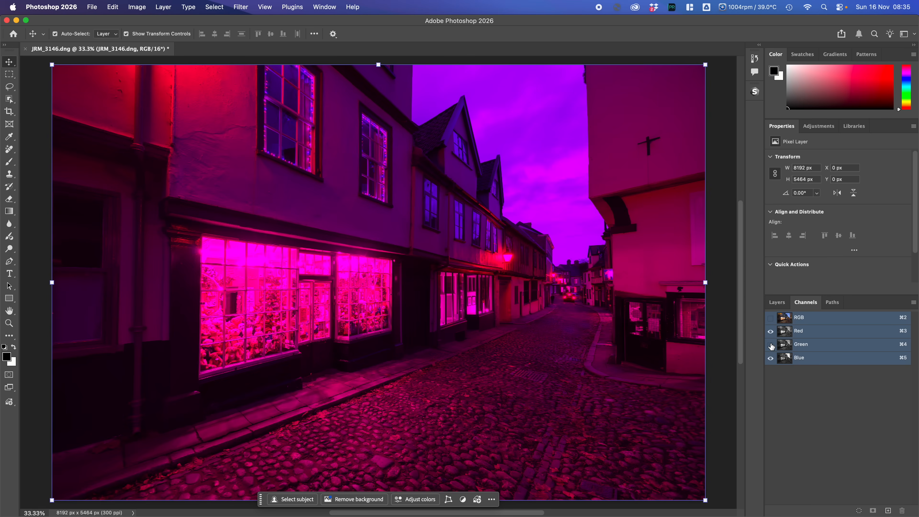
{"action": "left_click", "coordinate": [770, 318]}
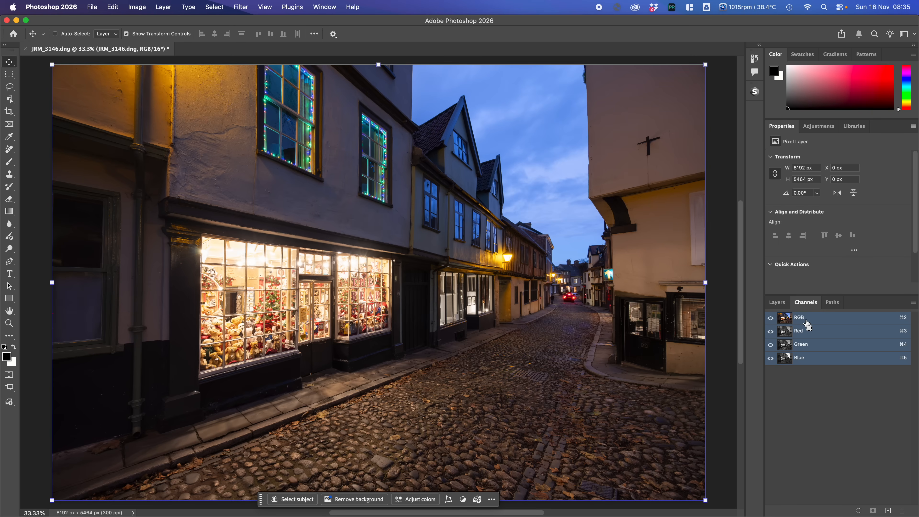
- Load the luminosity of the RGB composite channel as a selection and make JRM_3145.dng the active layer
{"action": "left_click", "coordinate": [803, 321], "text": "super"}
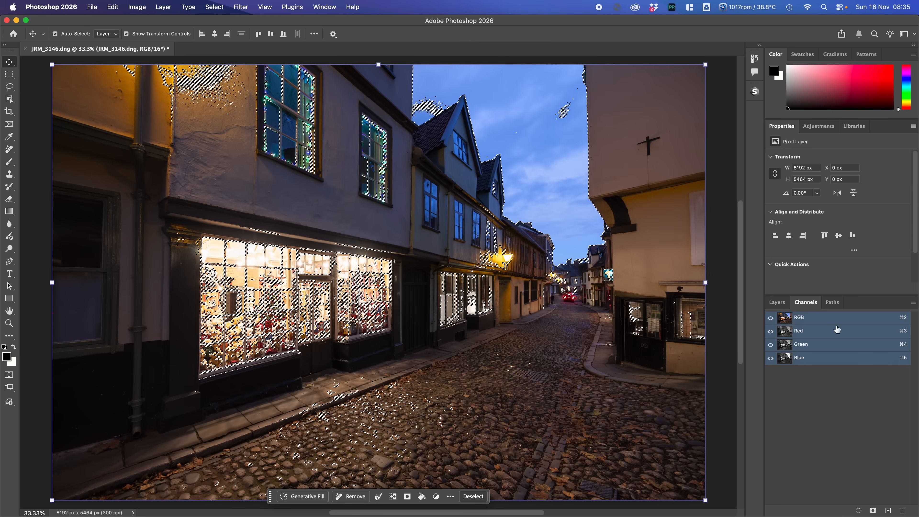
{"action": "left_click", "coordinate": [778, 303]}
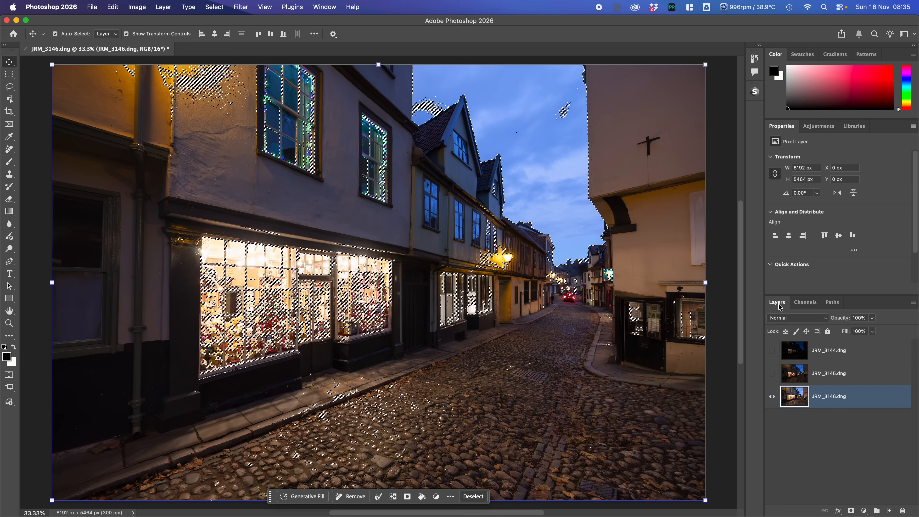
{"action": "left_click", "coordinate": [830, 373]}
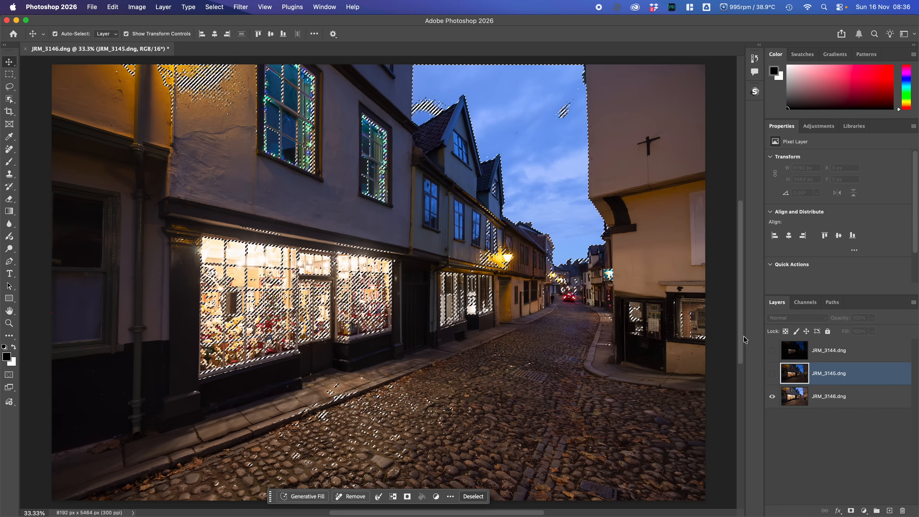
{"action": "left_click", "coordinate": [906, 406], "text": "shift"}
{"action": "left_click", "coordinate": [868, 380]}
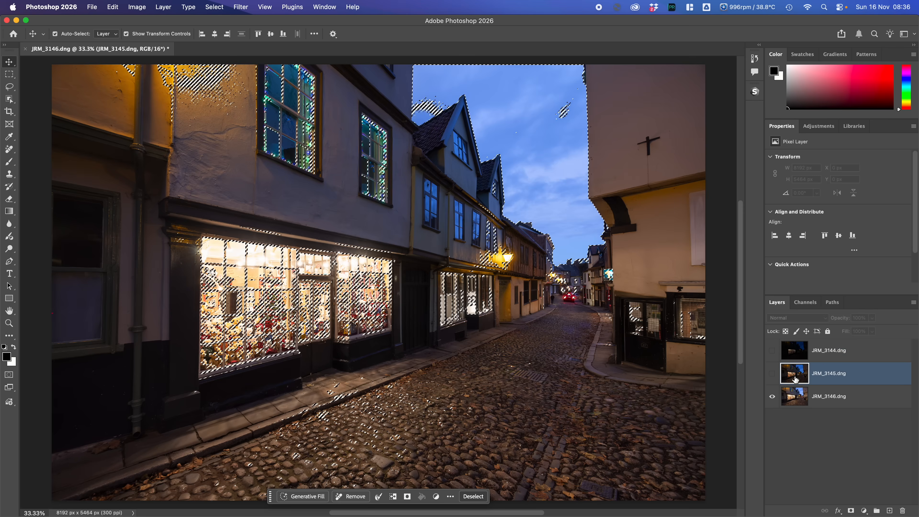
- Toggle the JRM_3144.dng layer on and off to compare its framing with JRM_3146.dng
{"action": "left_click", "coordinate": [792, 355]}
{"action": "left_click", "coordinate": [772, 352]}
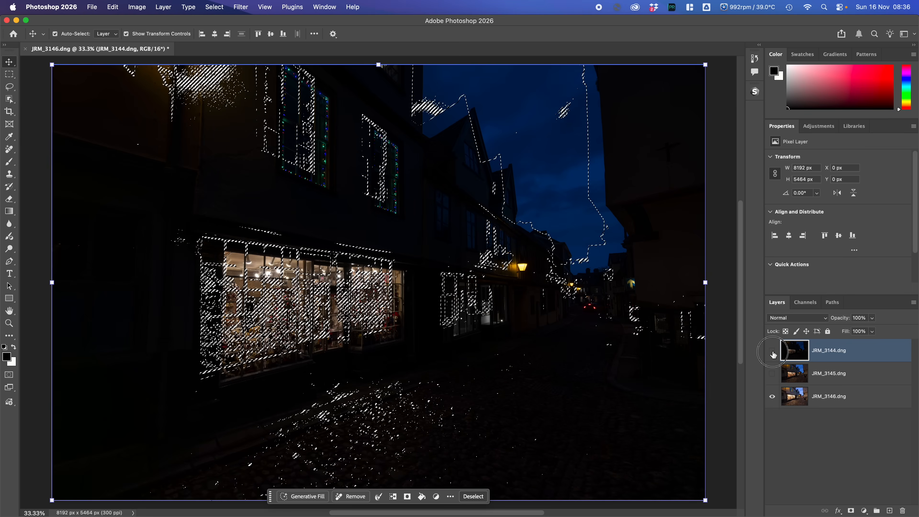
{"action": "left_click", "coordinate": [772, 352]}
{"action": "left_click", "coordinate": [772, 351]}
{"action": "left_click", "coordinate": [772, 351]}
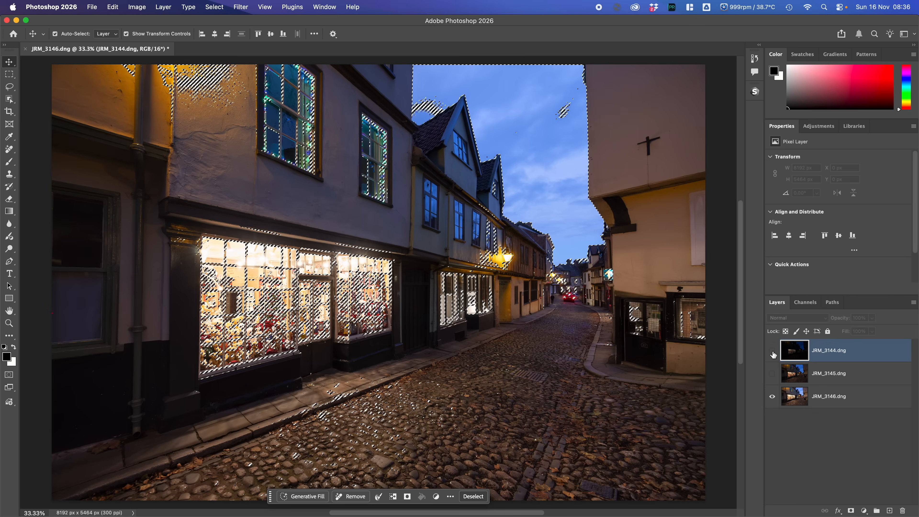
- Select all three photo layers and auto-align them using the Auto projection
{"action": "left_click", "coordinate": [832, 395], "text": "shift"}
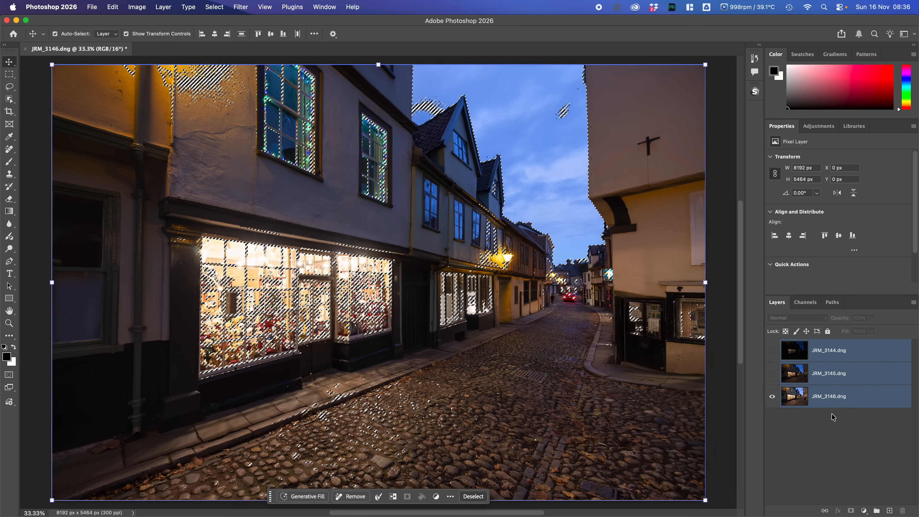
{"action": "left_click", "coordinate": [113, 7]}
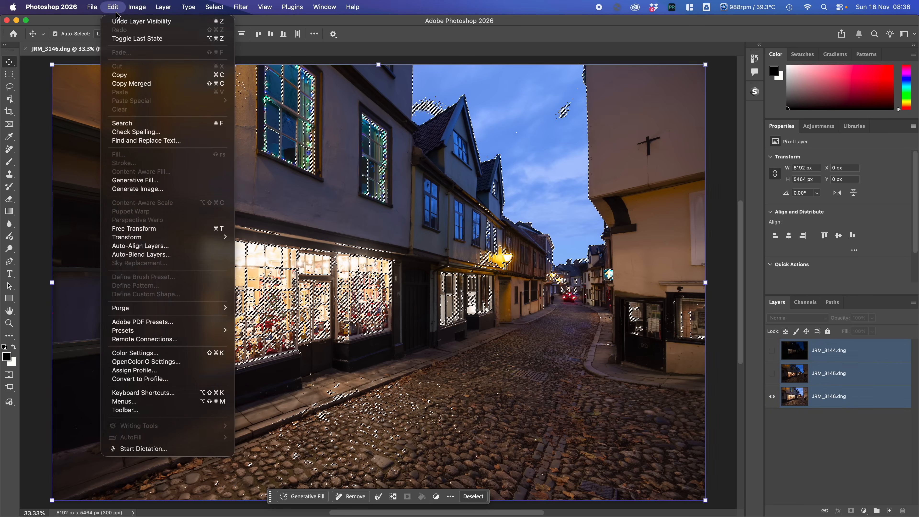
{"action": "left_click", "coordinate": [158, 247]}
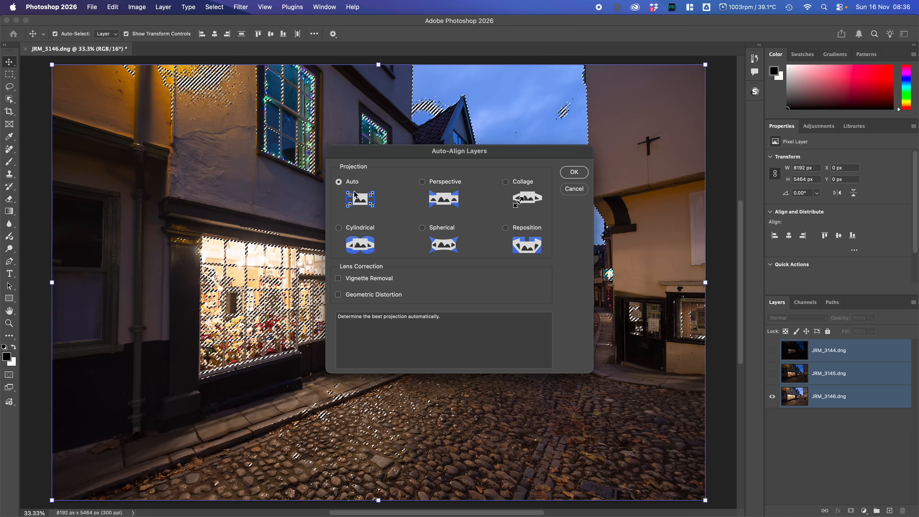
{"action": "left_click", "coordinate": [574, 173]}
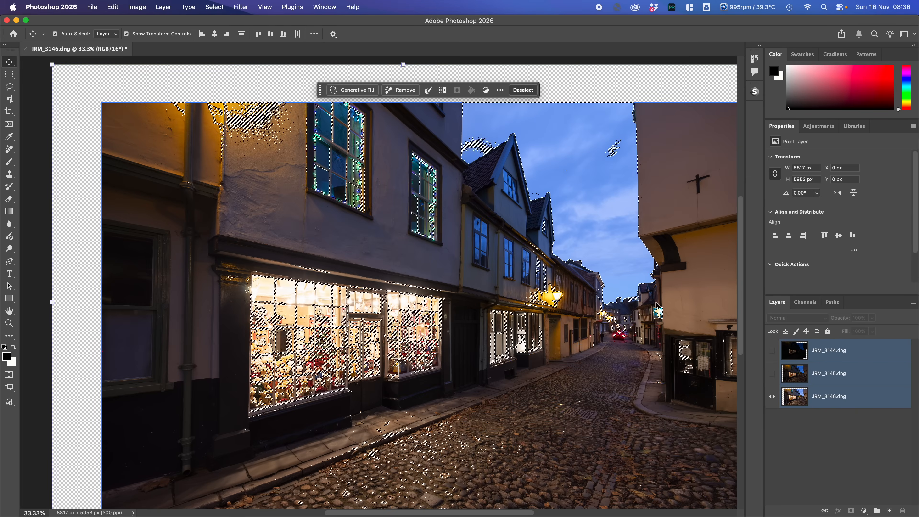
- Check the alignment of the JRM_3145.dng and JRM_3144.dng layers by toggling their visibility
{"action": "left_click", "coordinate": [772, 375]}
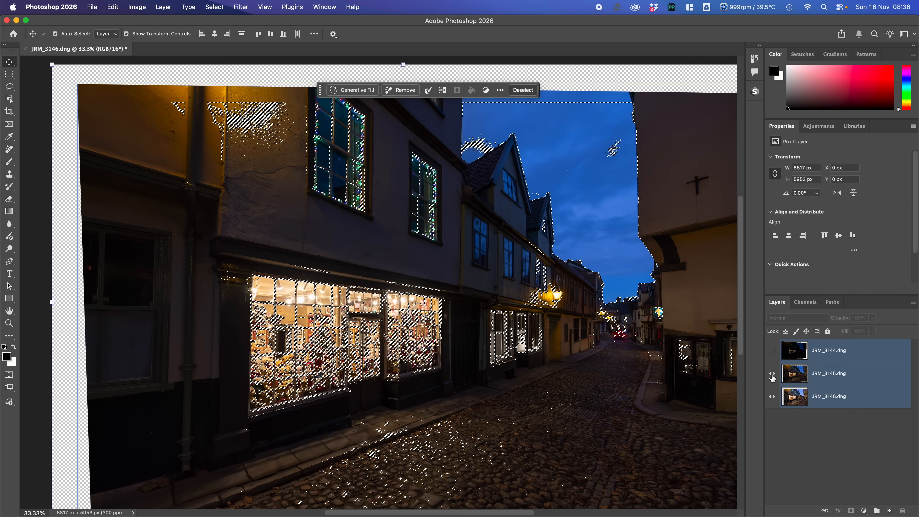
{"action": "left_click", "coordinate": [772, 351]}
{"action": "left_click", "coordinate": [772, 351]}
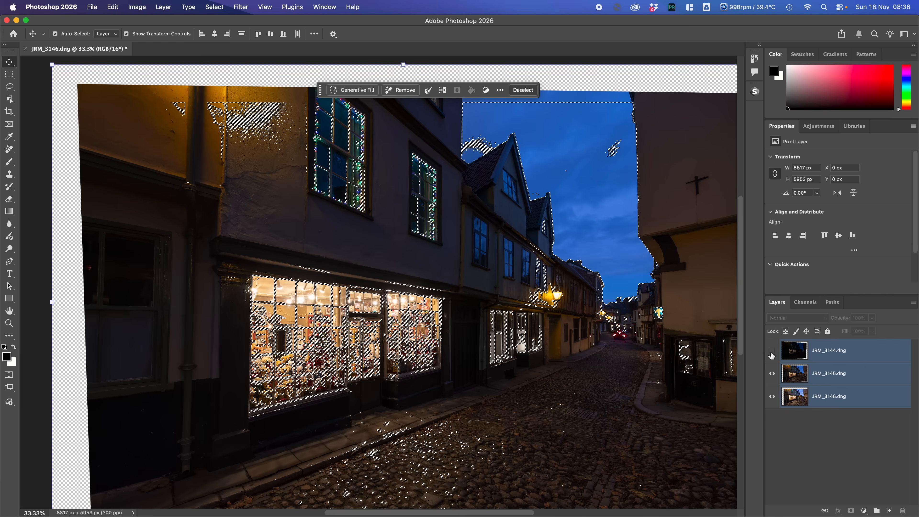
{"action": "left_click", "coordinate": [772, 373]}
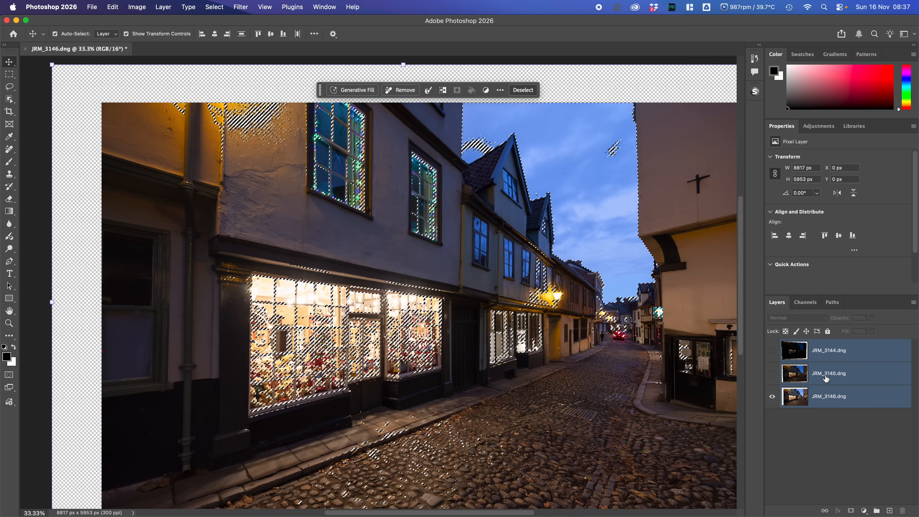
- Add a layer mask to JRM_3145.dng from the active luminosity selection
{"action": "left_click", "coordinate": [793, 379]}
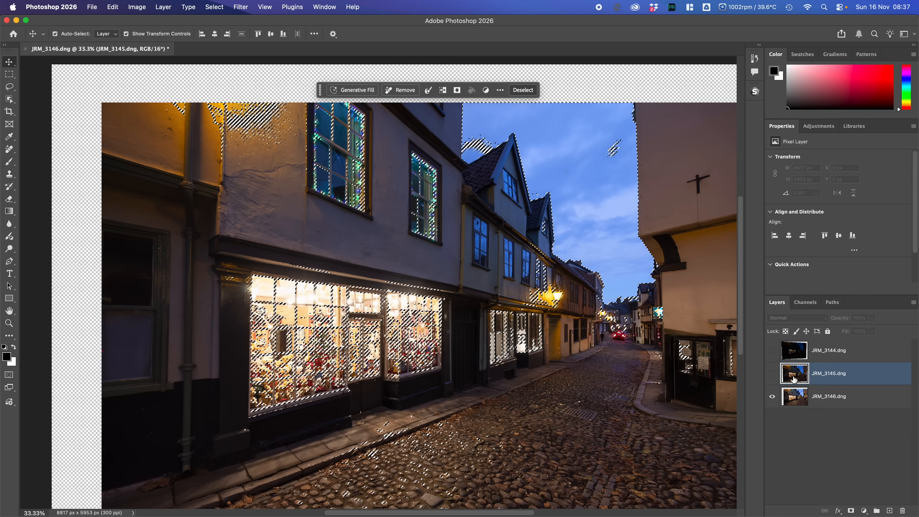
{"action": "left_click", "coordinate": [790, 404], "text": "shift"}
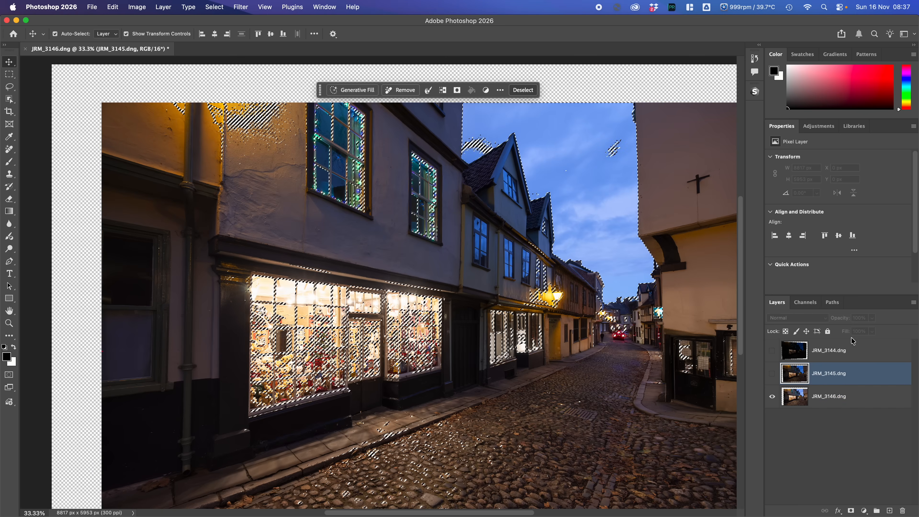
{"action": "left_click", "coordinate": [851, 510]}
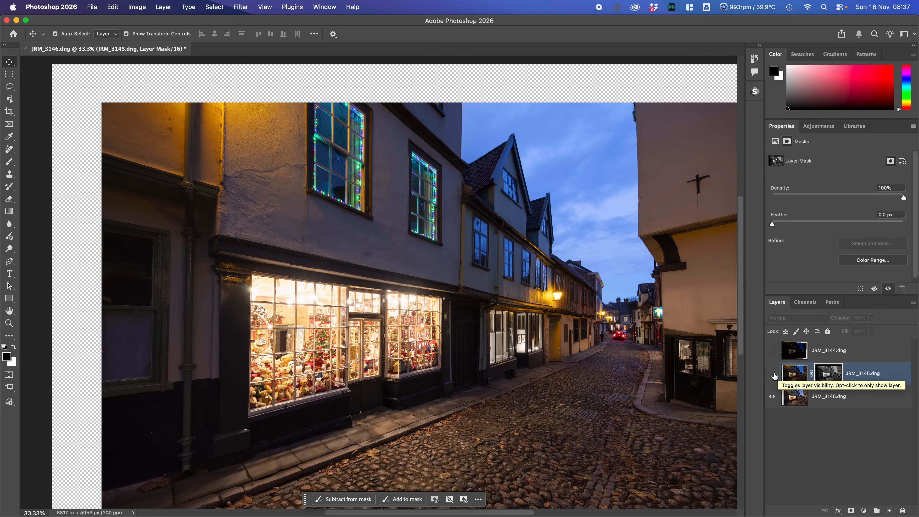
- Show the masked JRM_3145.dng layer, switching it off and on to compare the highlights before and after blending
{"action": "left_click", "coordinate": [772, 376]}
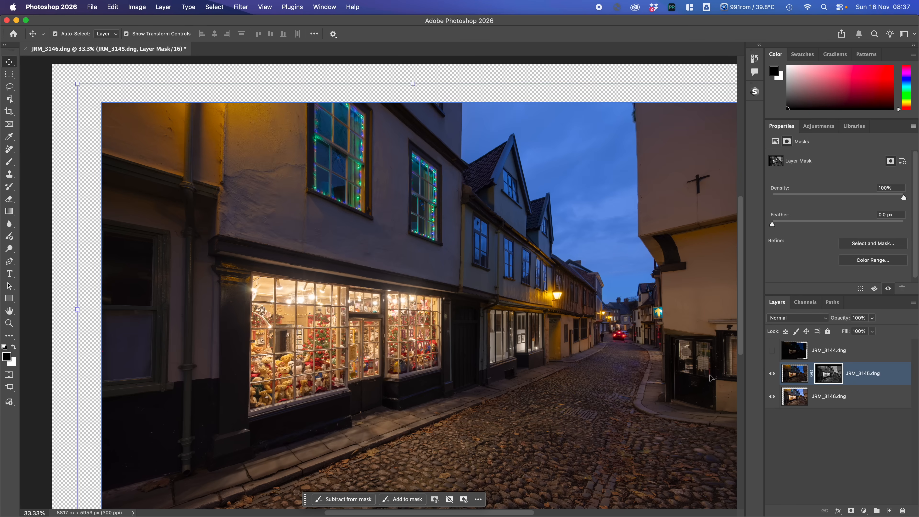
{"action": "left_click", "coordinate": [771, 376]}
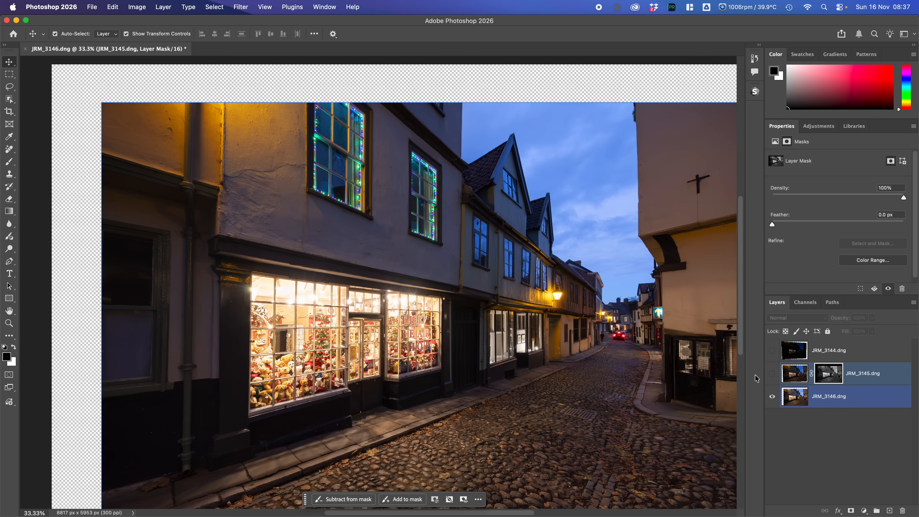
{"action": "left_click", "coordinate": [771, 377]}
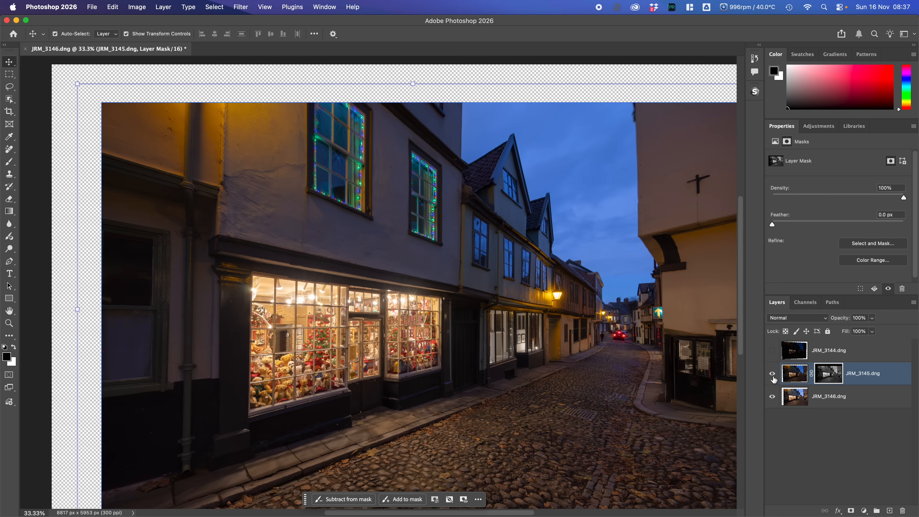
{"action": "left_click", "coordinate": [772, 377]}
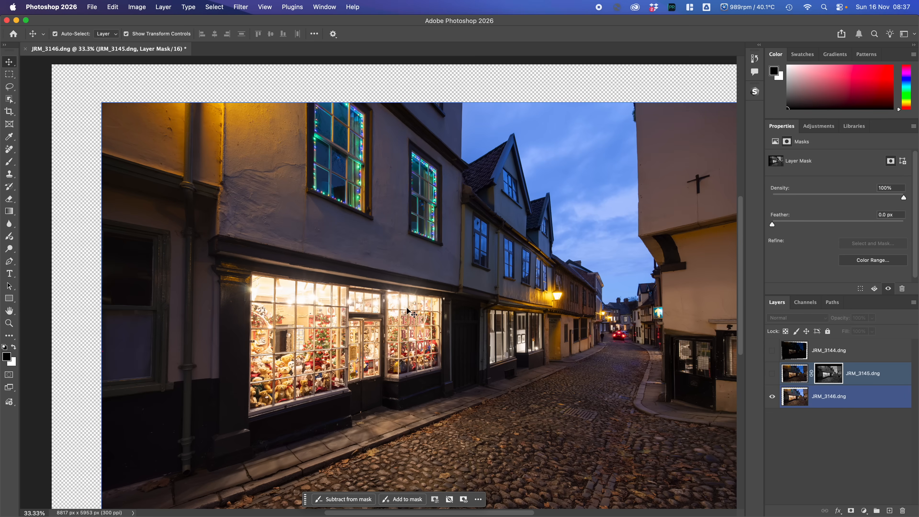
{"action": "left_click", "coordinate": [774, 379]}
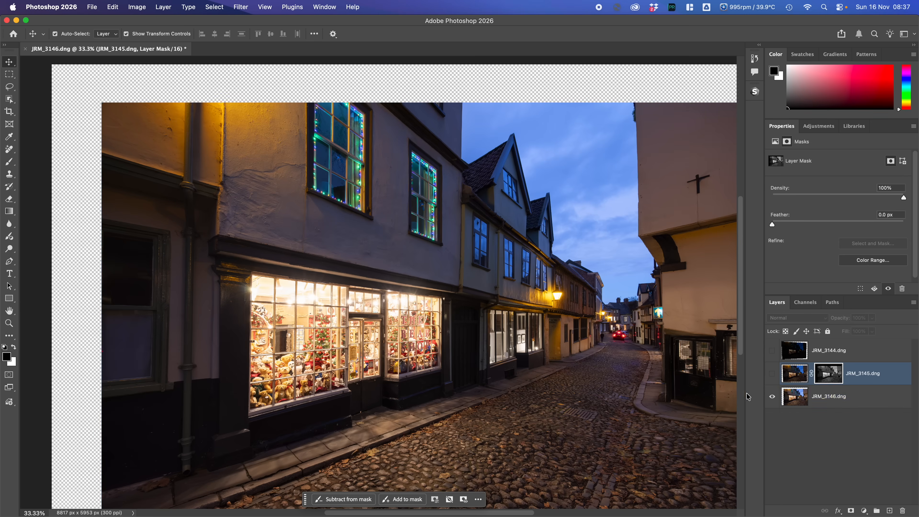
{"action": "left_click", "coordinate": [774, 375]}
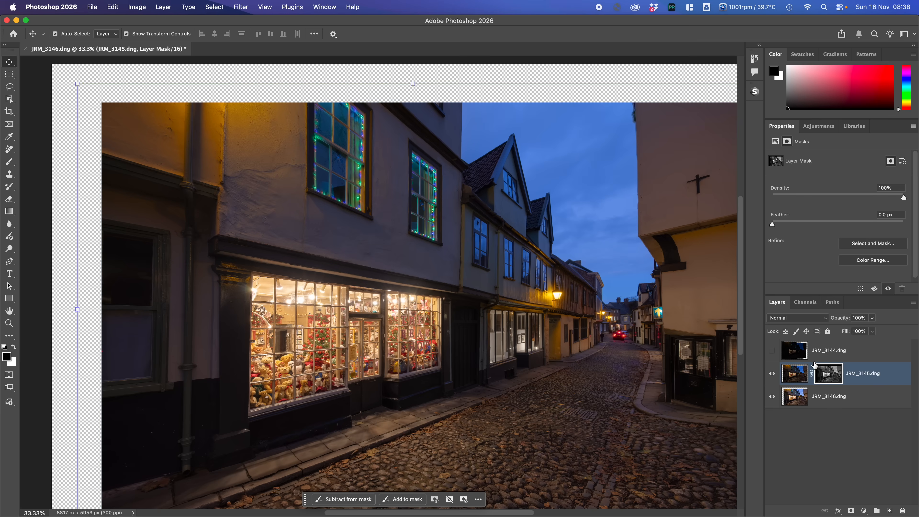
- Target the JRM_3145.dng image instead of its mask and load the blended RGB composite's luminosity as a selection
{"action": "left_click", "coordinate": [793, 376]}
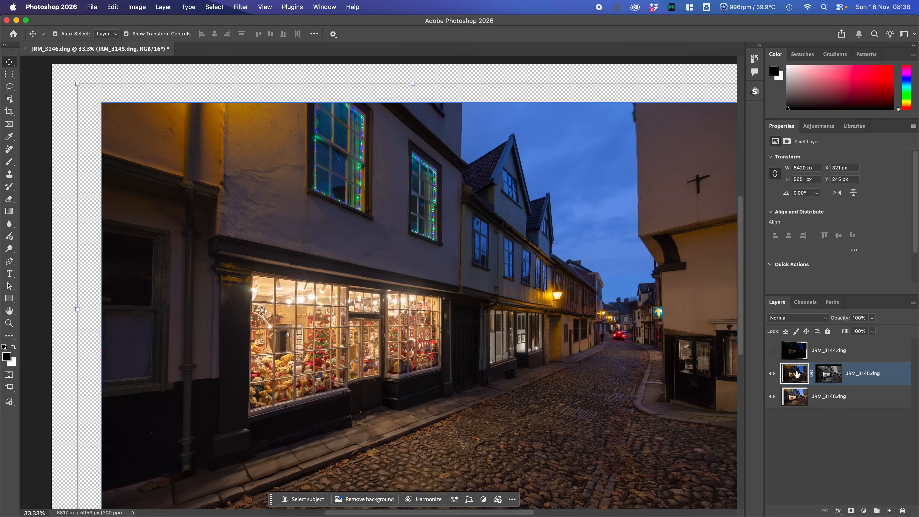
{"action": "left_click", "coordinate": [807, 301]}
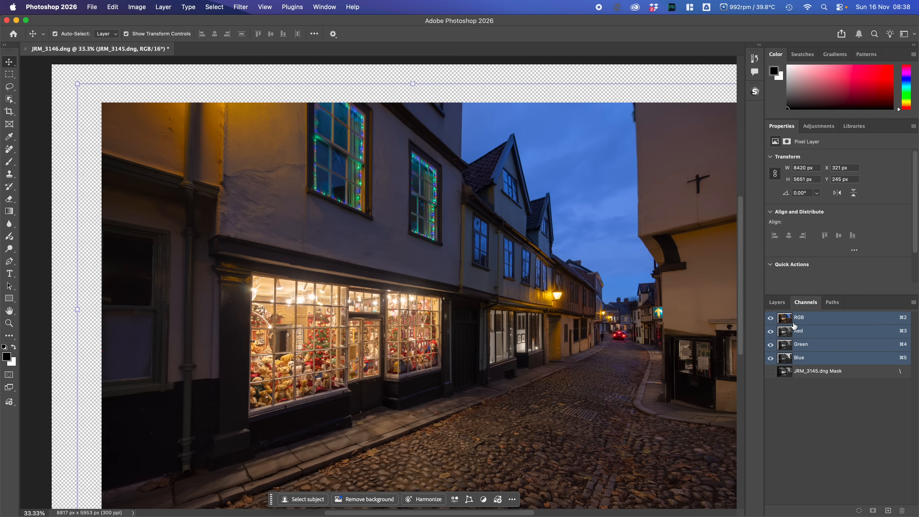
{"action": "key", "text": "super"}
{"action": "left_click", "coordinate": [807, 319], "text": "super"}
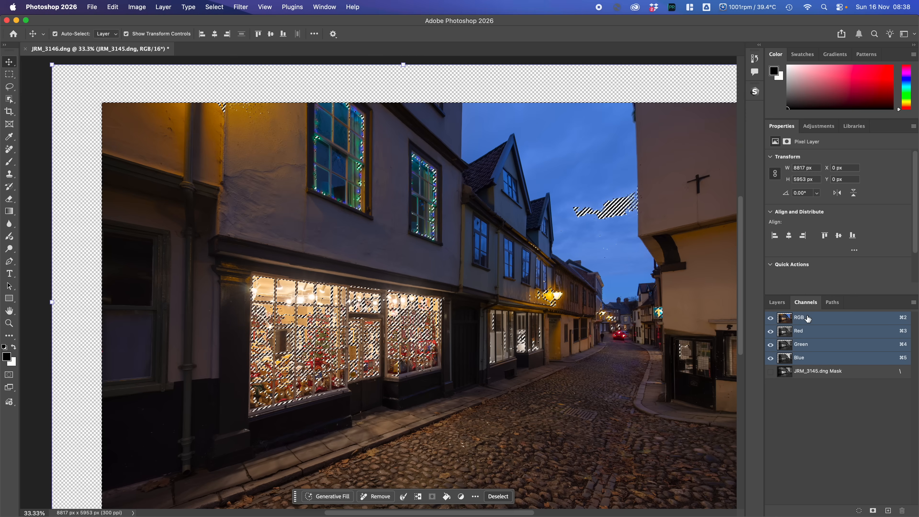
{"action": "left_click", "coordinate": [779, 304]}
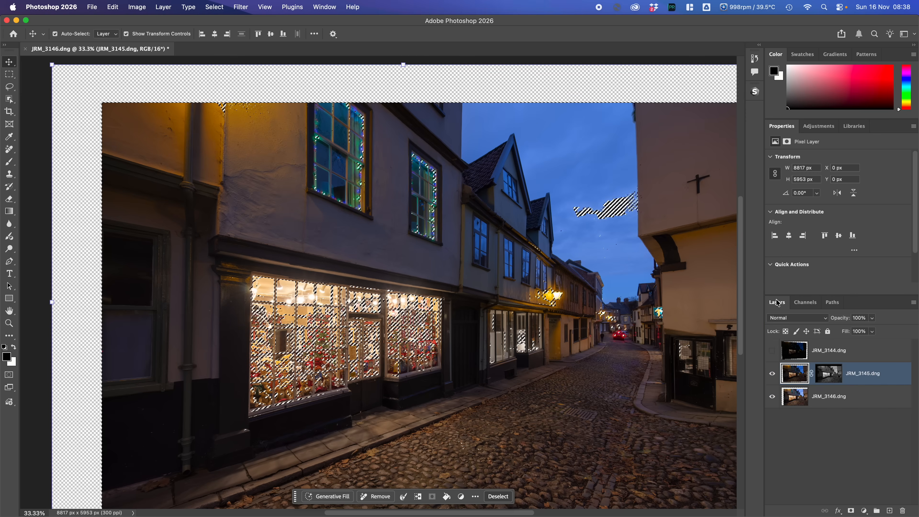
- Add a layer mask to JRM_3144.dng from the active luminosity selection and show the layer
{"action": "left_click", "coordinate": [791, 356]}
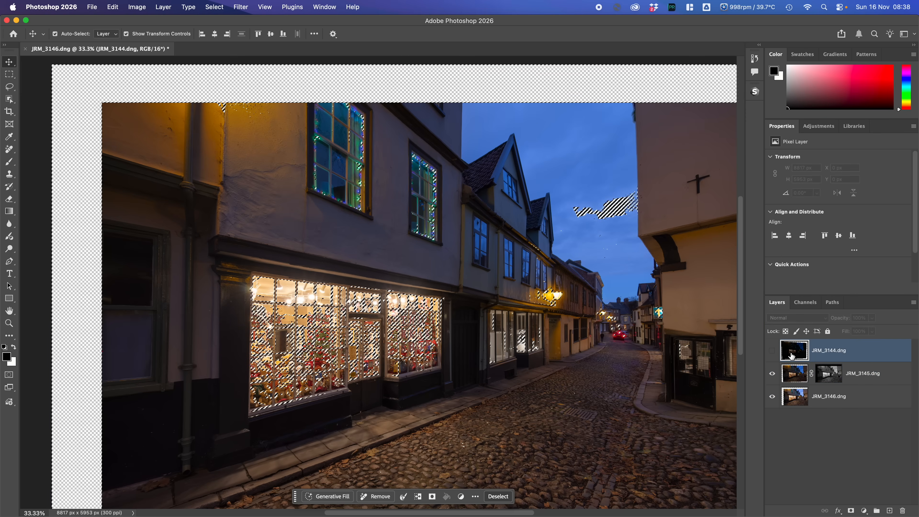
{"action": "left_click", "coordinate": [851, 510]}
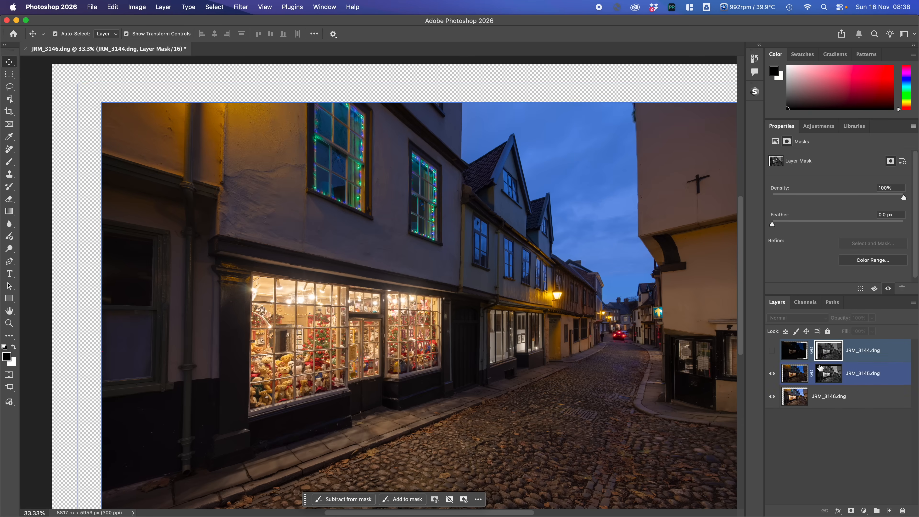
{"action": "left_click", "coordinate": [771, 351]}
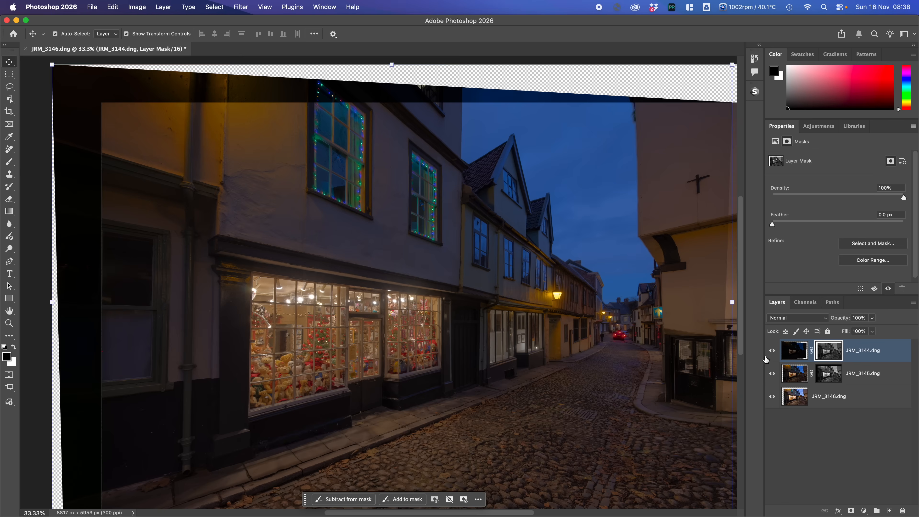
- Switch the masked JRM_3144.dng layer off and on to compare the scene with and without it, leaving it hidden
{"action": "left_click", "coordinate": [771, 350]}
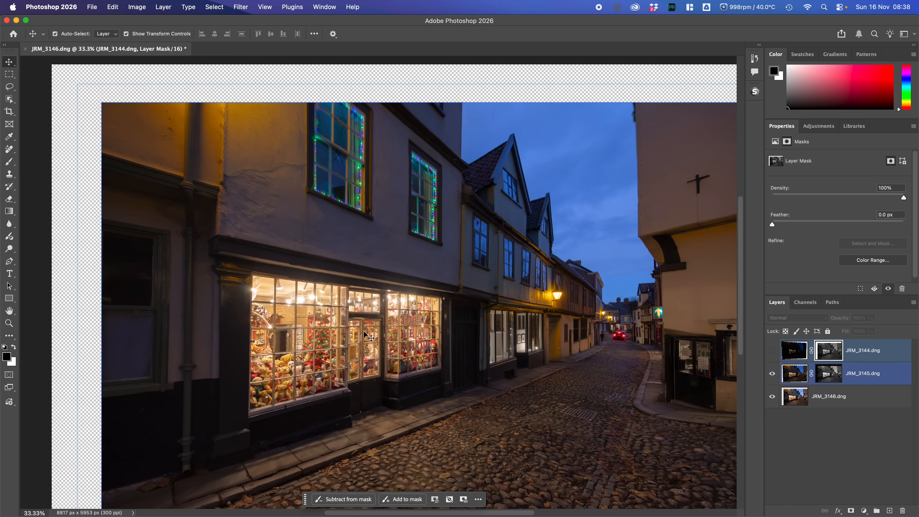
{"action": "left_click", "coordinate": [772, 350]}
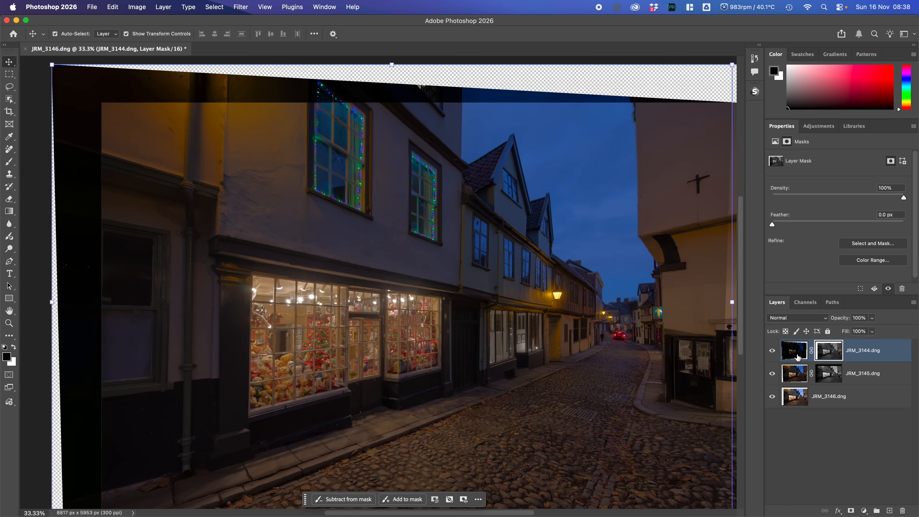
{"action": "left_click", "coordinate": [771, 351]}
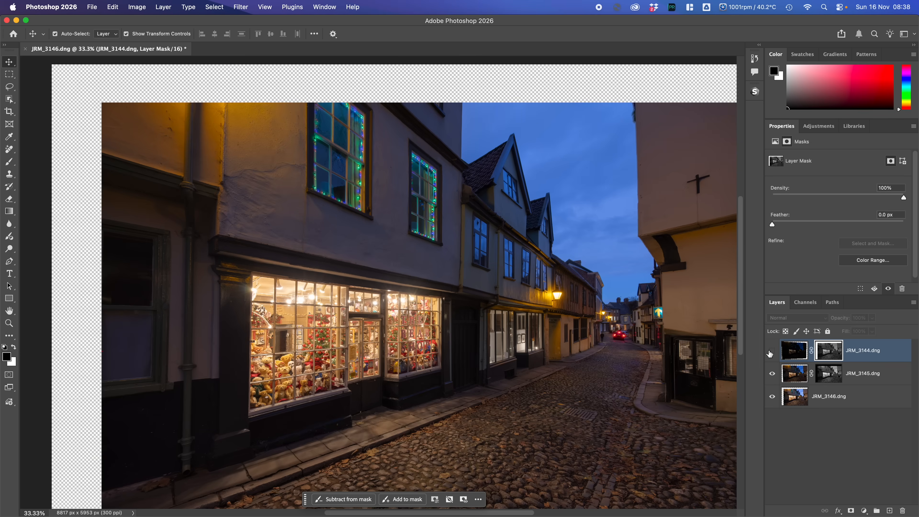
{"action": "left_click", "coordinate": [772, 351]}
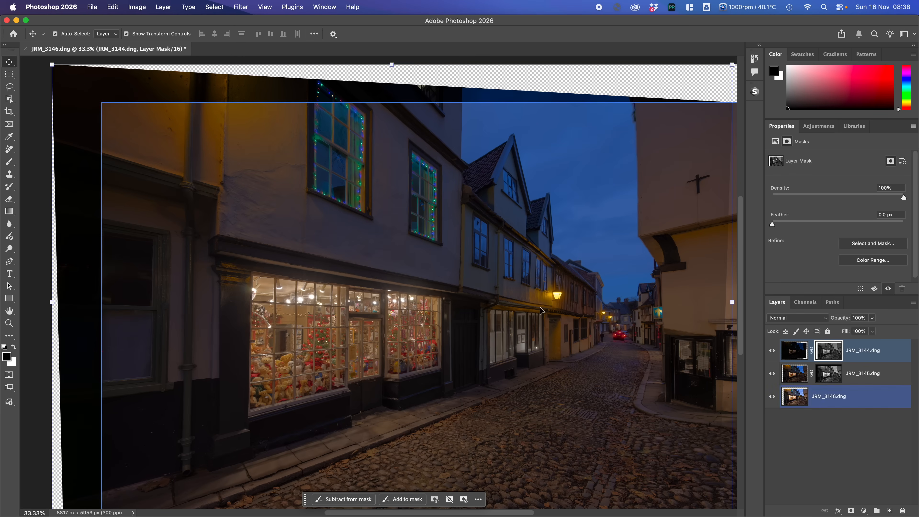
{"action": "left_click", "coordinate": [772, 350]}
{"action": "left_click", "coordinate": [805, 398]}
{"action": "left_click", "coordinate": [798, 380]}
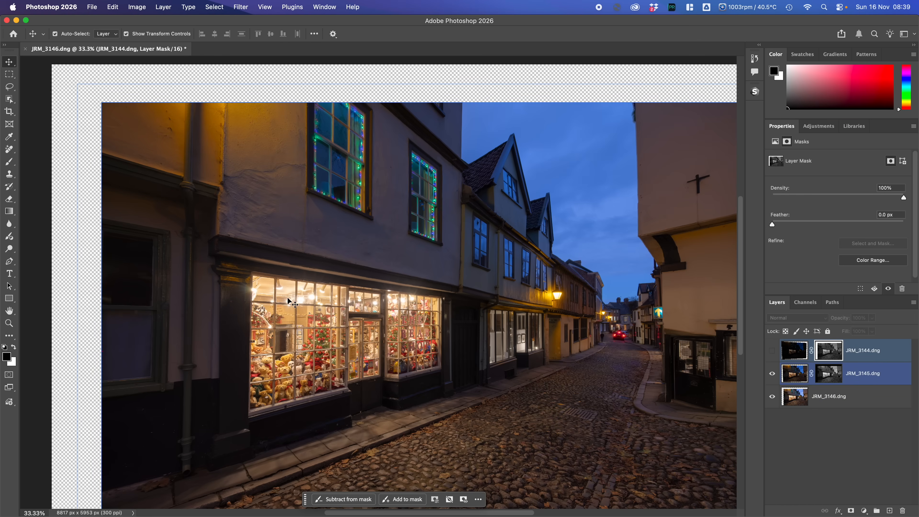
- Delete the JRM_3144.dng layer together with its mask
{"action": "left_click", "coordinate": [794, 350]}
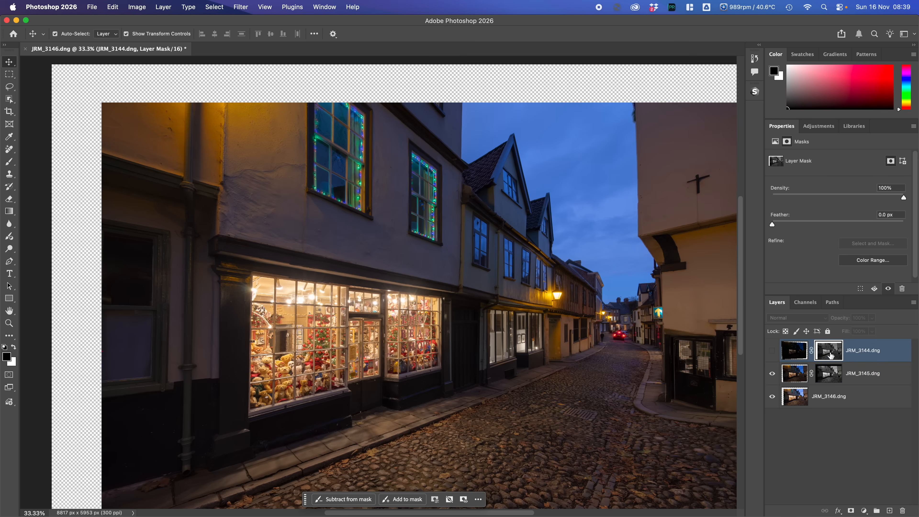
{"action": "right_click", "coordinate": [863, 350]}
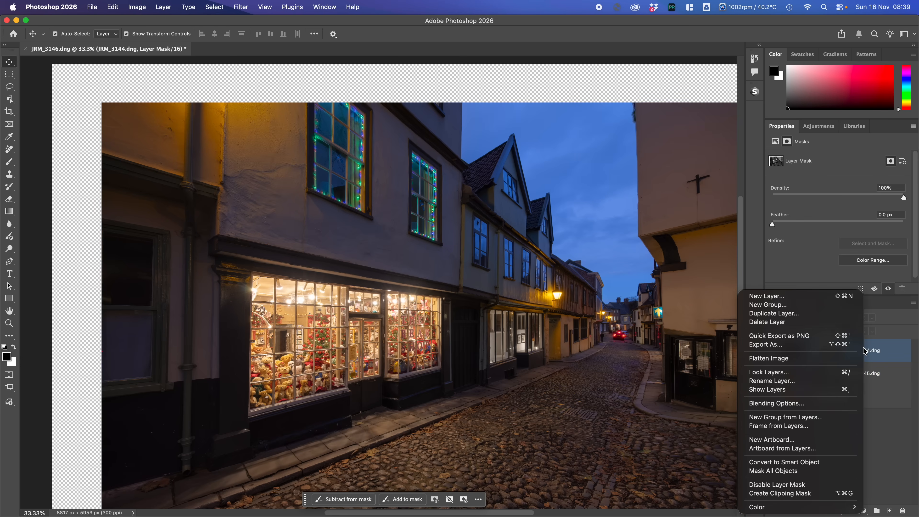
{"action": "left_click", "coordinate": [766, 322]}
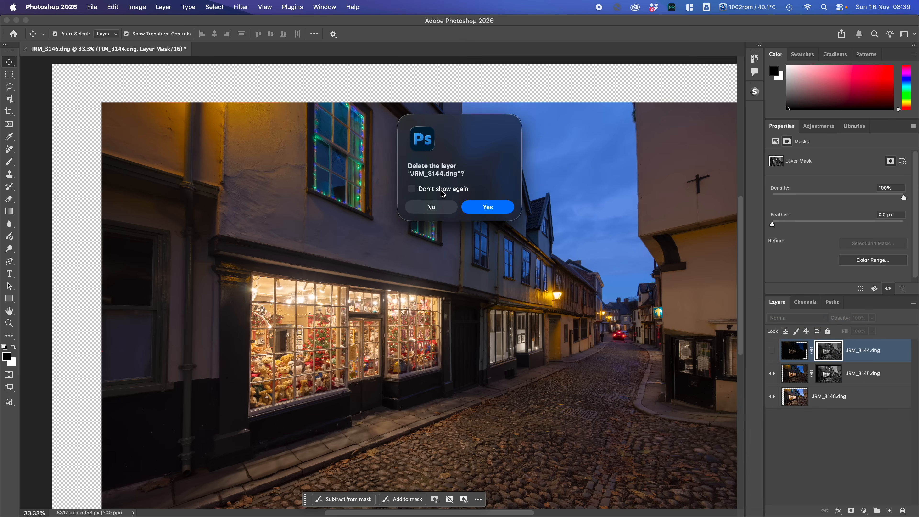
{"action": "left_click", "coordinate": [487, 207]}
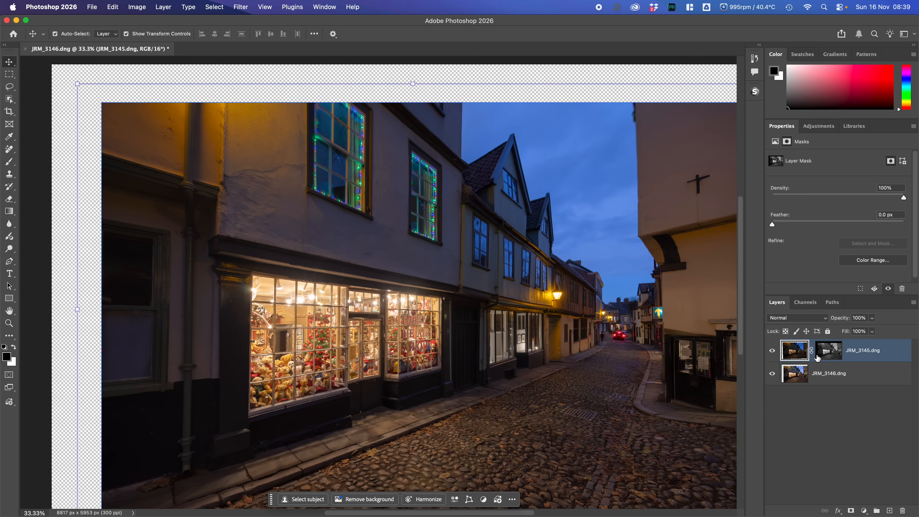
- Hide and show the masked JRM_3145.dng layer to examine its blend with JRM_3146.dng, then target its image instead of the mask
{"action": "left_click", "coordinate": [796, 374], "text": "shift"}
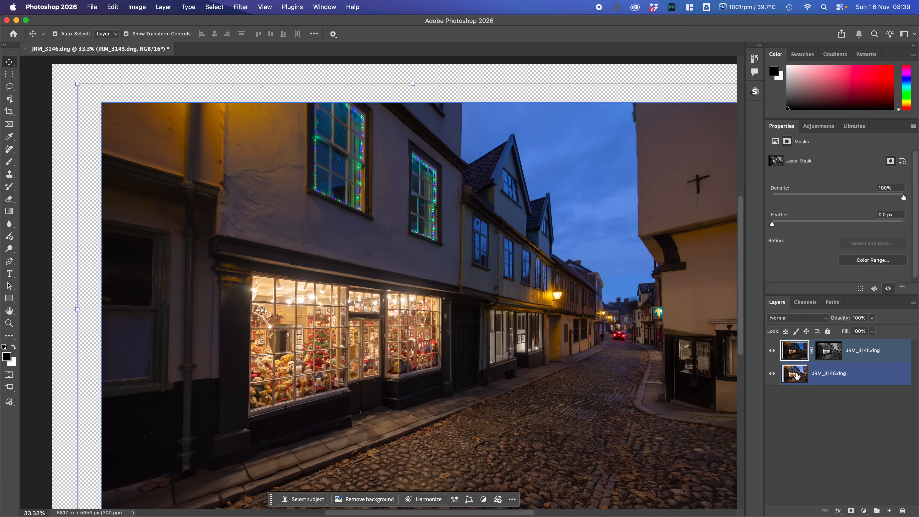
{"action": "left_click", "coordinate": [861, 356]}
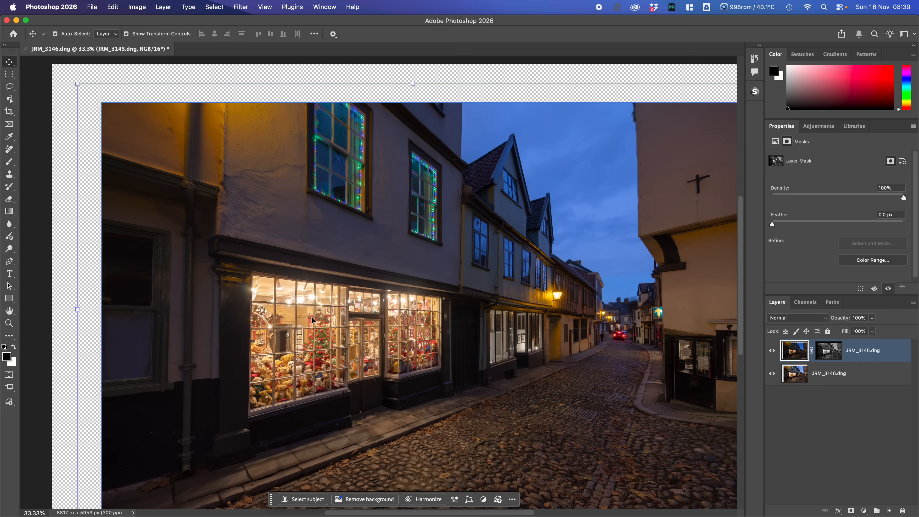
{"action": "left_click", "coordinate": [772, 350]}
{"action": "left_click", "coordinate": [772, 350]}
{"action": "left_click", "coordinate": [797, 353]}
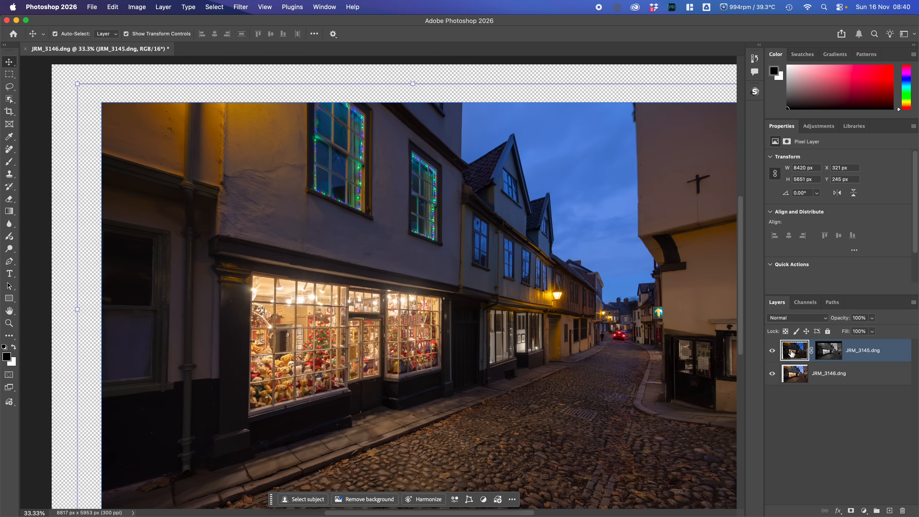
- Add a Levels adjustment layer above JRM_3145.dng and display its levels settings instead of its mask properties
{"action": "left_click", "coordinate": [864, 511]}
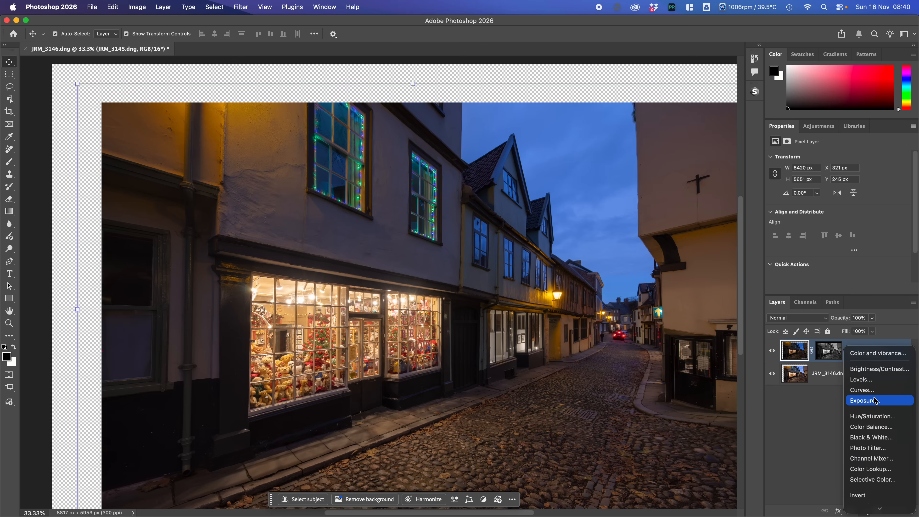
{"action": "left_click", "coordinate": [866, 377]}
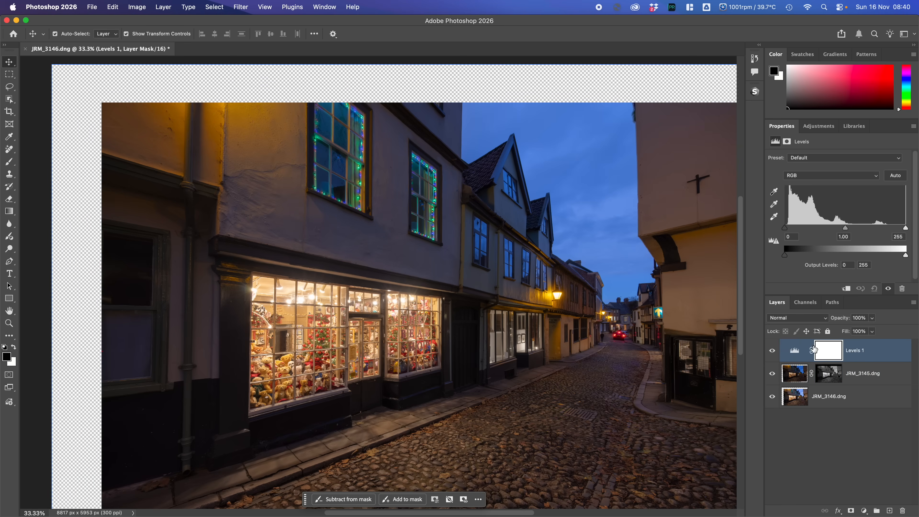
{"action": "left_click", "coordinate": [832, 352]}
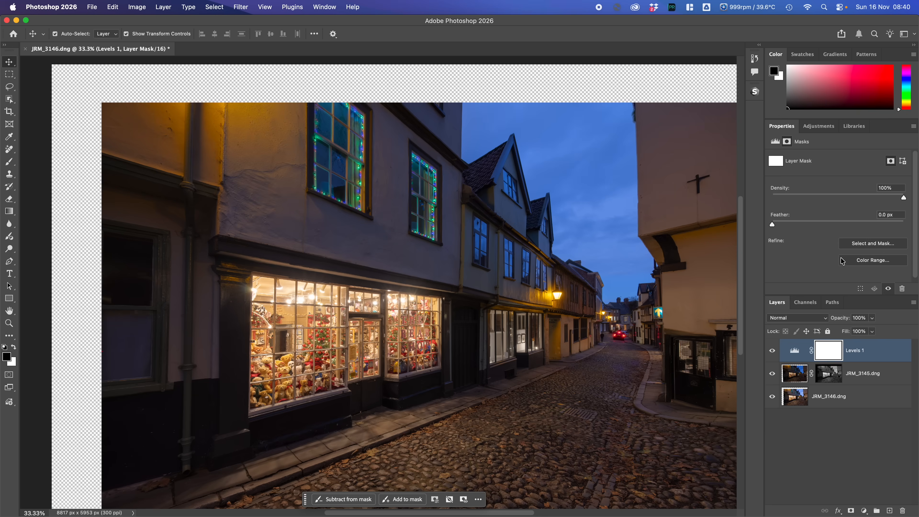
{"action": "left_click", "coordinate": [796, 351]}
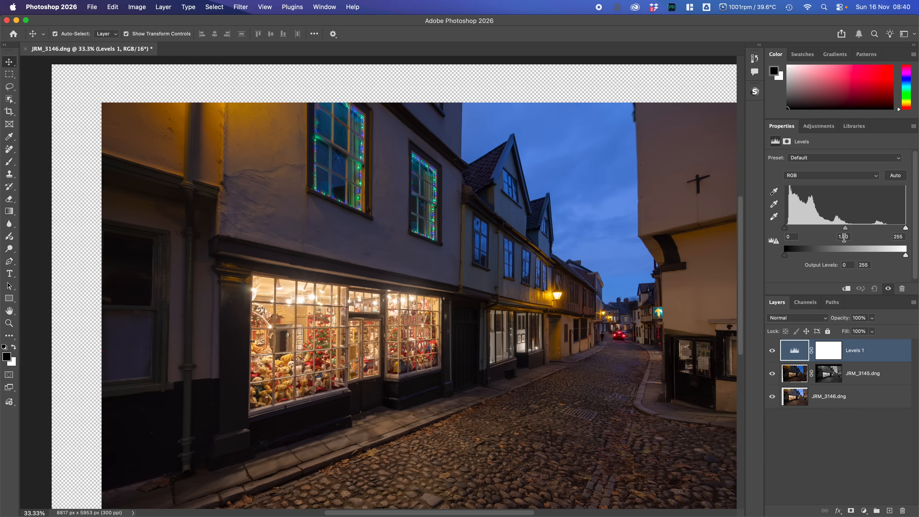
- Try shifting the white and black input points of the Levels adjustment
{"action": "mouse_move", "coordinate": [905, 228]}
{"action": "left_mouse_down"}
{"action": "mouse_move", "coordinate": [881, 233]}
{"action": "mouse_move", "coordinate": [913, 227]}
{"action": "left_mouse_up"}
{"action": "mouse_move", "coordinate": [784, 228]}
{"action": "left_mouse_down"}
{"action": "mouse_move", "coordinate": [812, 232]}
{"action": "mouse_move", "coordinate": [780, 233]}
{"action": "left_mouse_up"}
{"action": "mouse_move", "coordinate": [908, 228]}
{"action": "left_mouse_down"}
{"action": "mouse_move", "coordinate": [882, 228]}
{"action": "mouse_move", "coordinate": [893, 228]}
{"action": "left_mouse_up"}
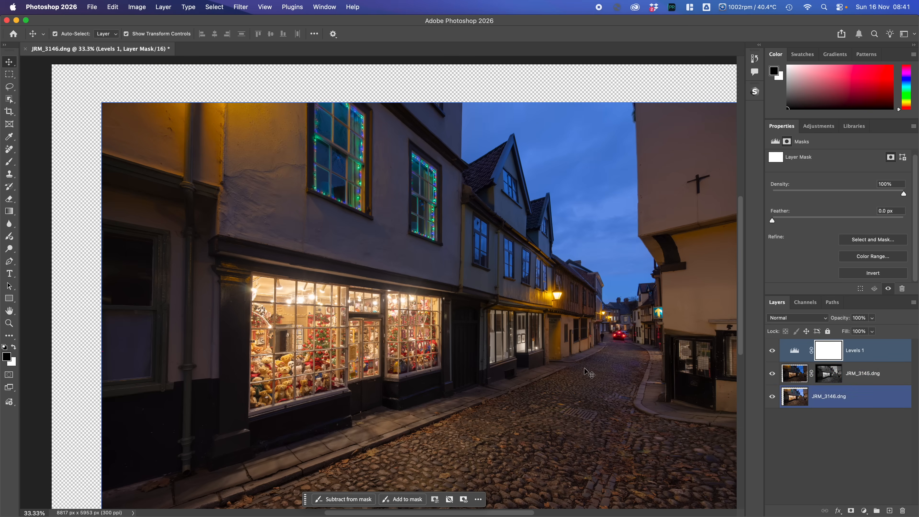
- Apply a Shadows/Highlights adjustment to the JRM_3145.dng image with Shadows at 34% and Highlights at 3%
{"action": "left_click", "coordinate": [803, 371]}
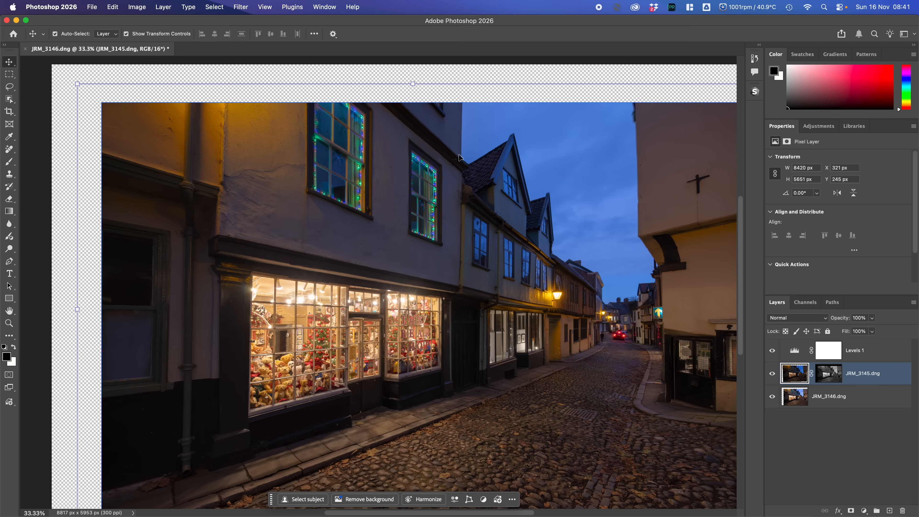
{"action": "left_click", "coordinate": [137, 7]}
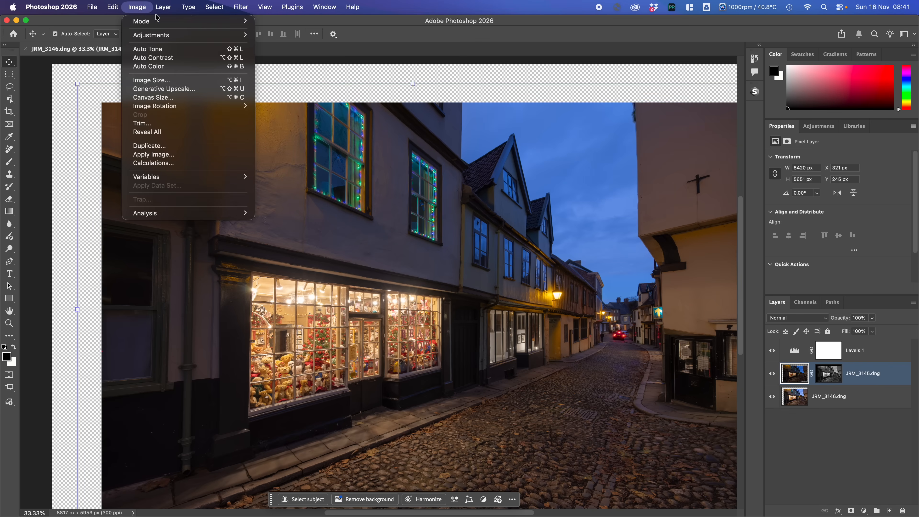
{"action": "mouse_move", "coordinate": [144, 34]}
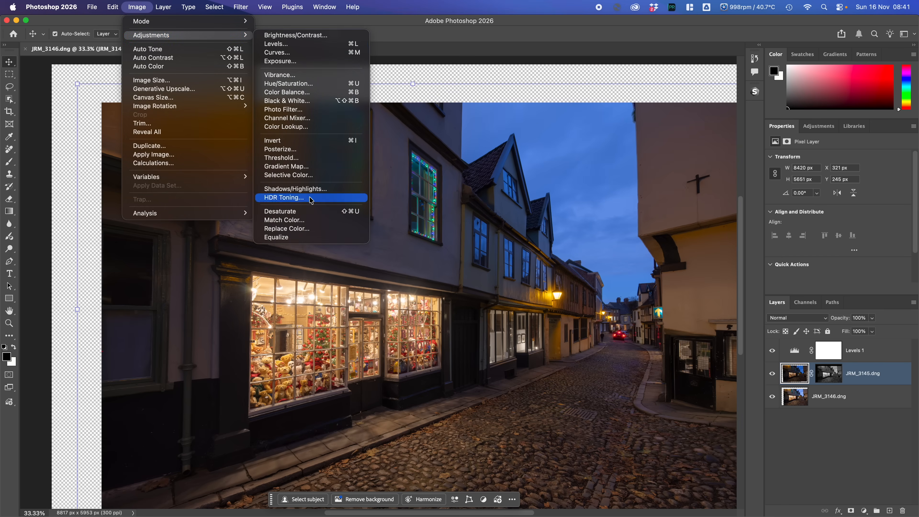
{"action": "left_click", "coordinate": [307, 188]}
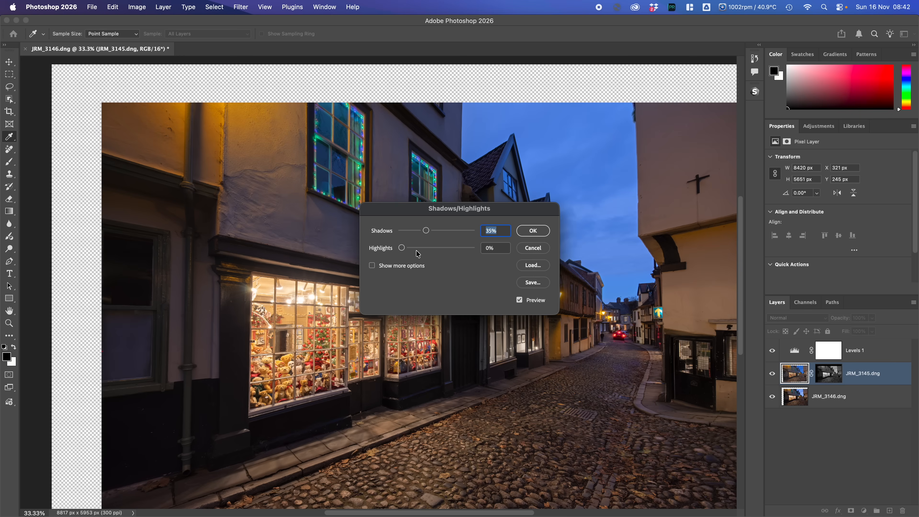
{"action": "left_click_drag", "start_coordinate": [404, 247], "coordinate": [372, 252]}
{"action": "left_click", "coordinate": [426, 230]}
{"action": "left_click_drag", "start_coordinate": [427, 231], "coordinate": [403, 249]}
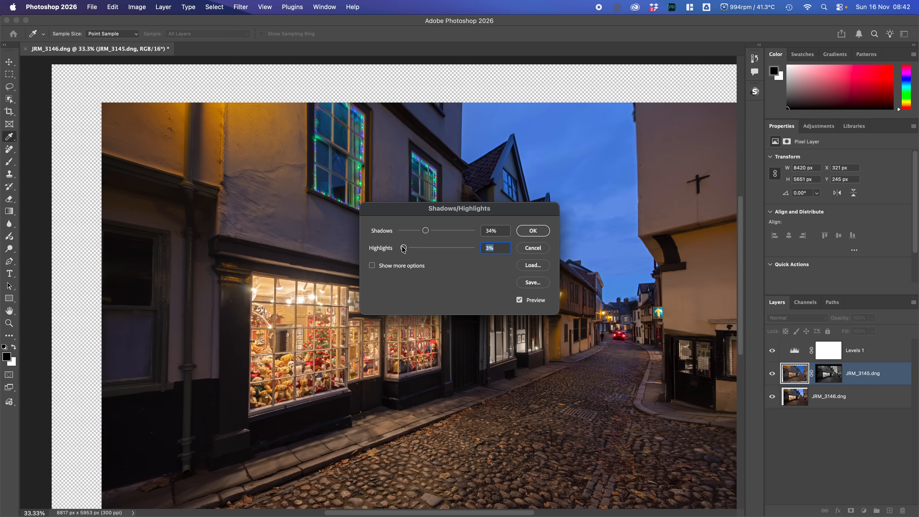
{"action": "left_click", "coordinate": [527, 234]}
{"action": "key", "text": "v"}
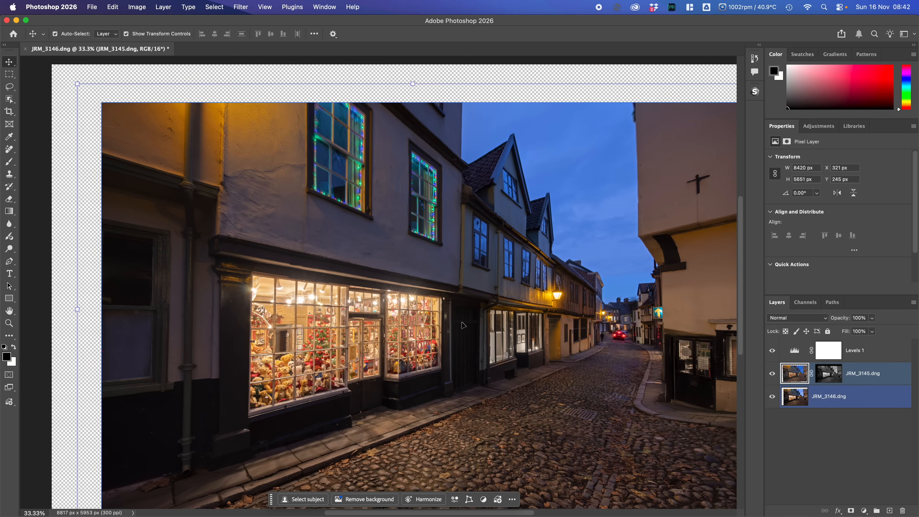
- Select Levels 1, JRM_3145.dng and JRM_3146.dng and merge the visible layers into one
{"action": "left_click", "coordinate": [869, 351]}
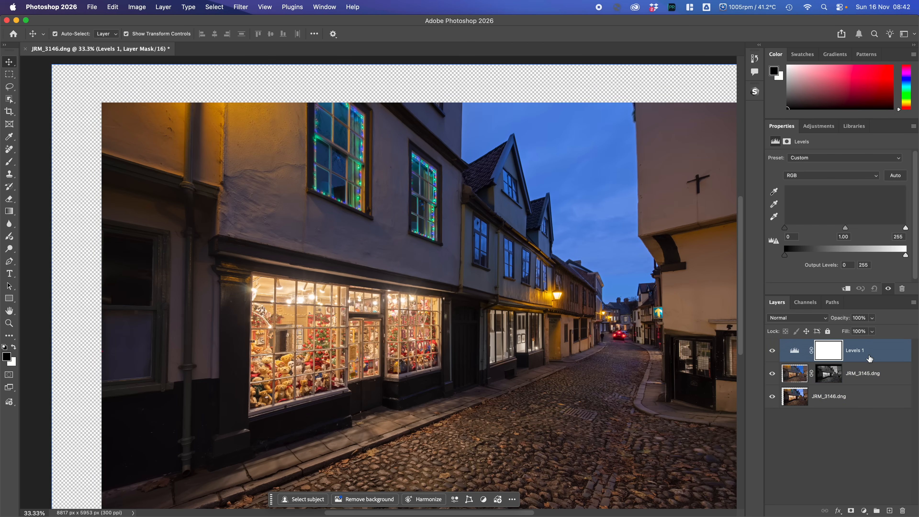
{"action": "left_click", "coordinate": [872, 400], "text": "shift"}
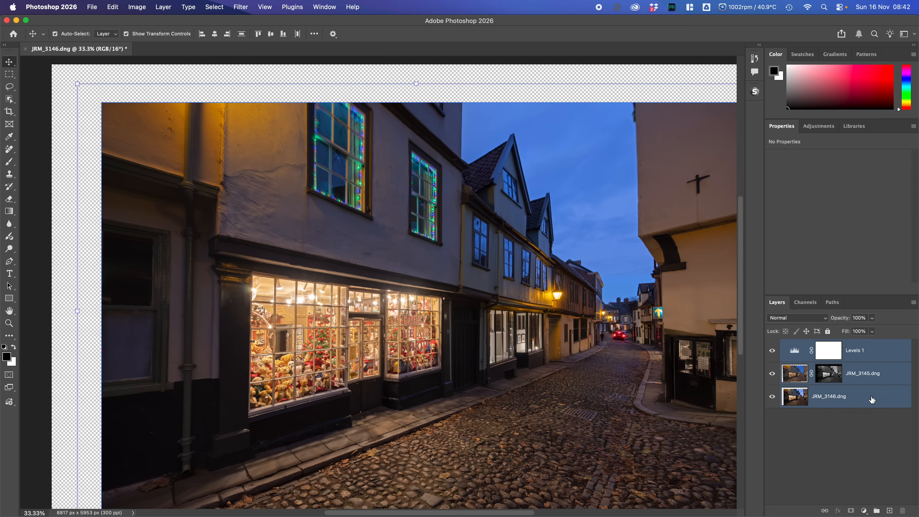
{"action": "right_click", "coordinate": [873, 399]}
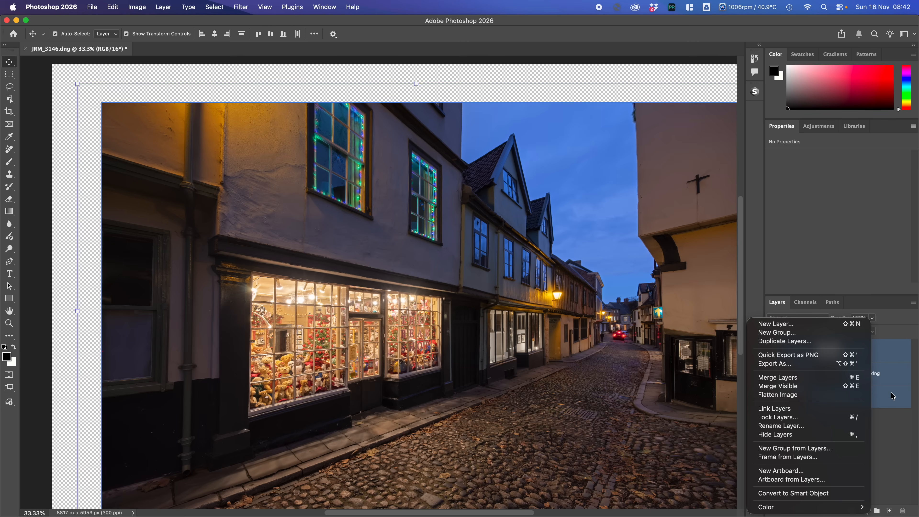
{"action": "left_click", "coordinate": [802, 387]}
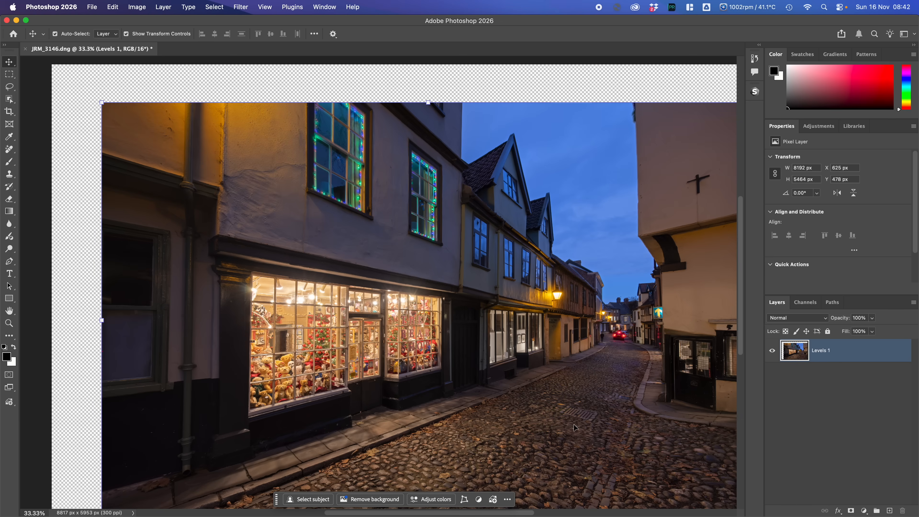
- Start a crop that trims the dark building on the photo's left side and the transparent strip above it
{"action": "left_click", "coordinate": [9, 111]}
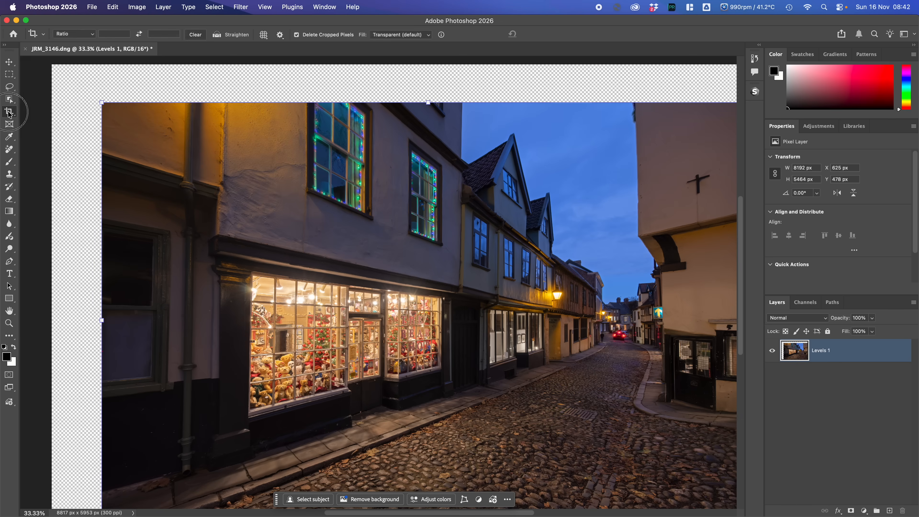
{"action": "left_click_drag", "start_coordinate": [54, 298], "coordinate": [126, 306]}
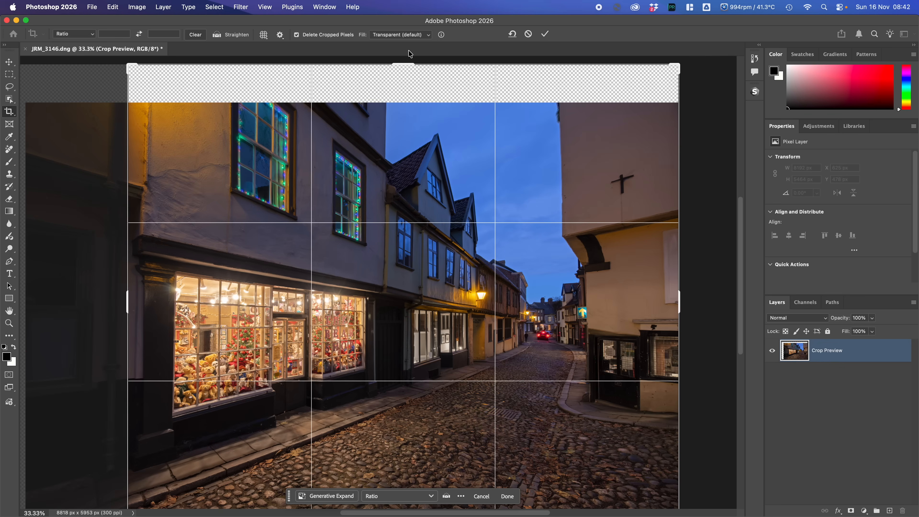
{"action": "left_click_drag", "start_coordinate": [406, 61], "coordinate": [406, 67]}
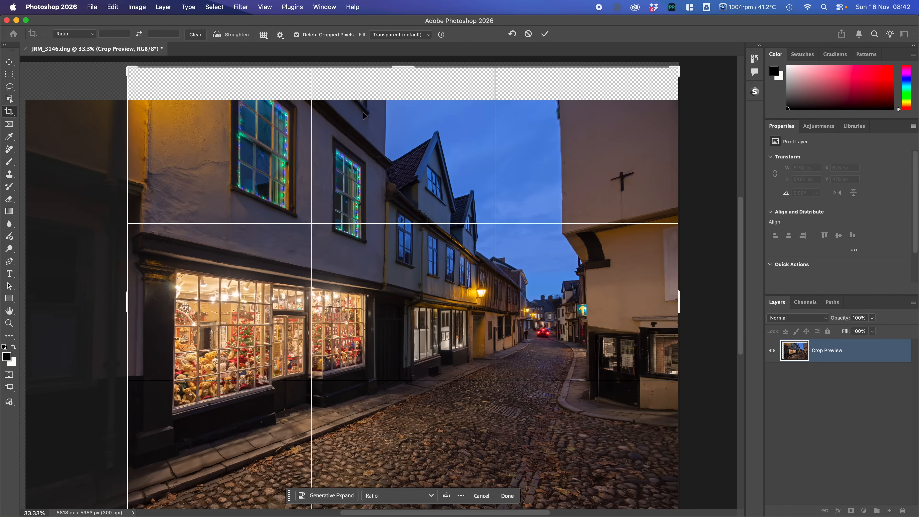
{"action": "left_click_drag", "start_coordinate": [404, 67], "coordinate": [419, 95]}
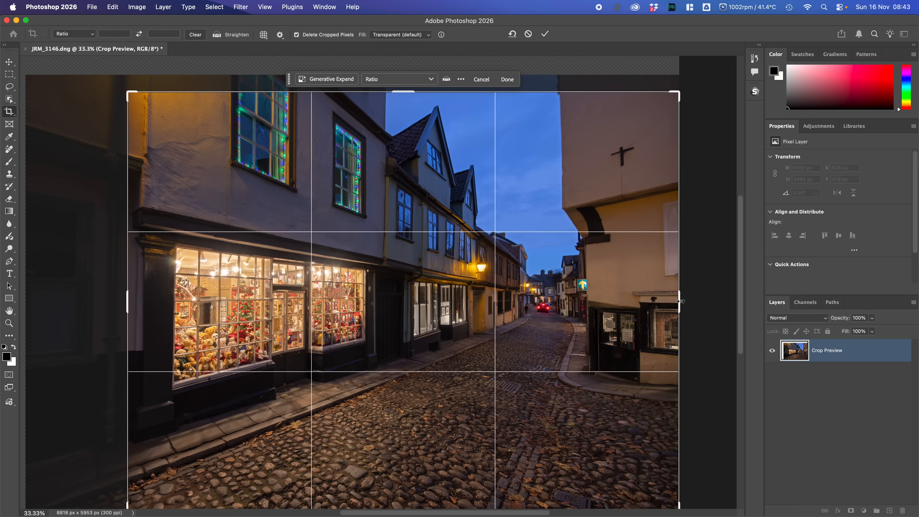
- Bring the crop's right edge in to just past the red car, trim some foreground cobbles, and apply the crop at about 5365 × 4849 px
{"action": "left_click_drag", "start_coordinate": [679, 301], "coordinate": [629, 301]}
{"action": "left_click_drag", "start_coordinate": [623, 303], "coordinate": [619, 304]}
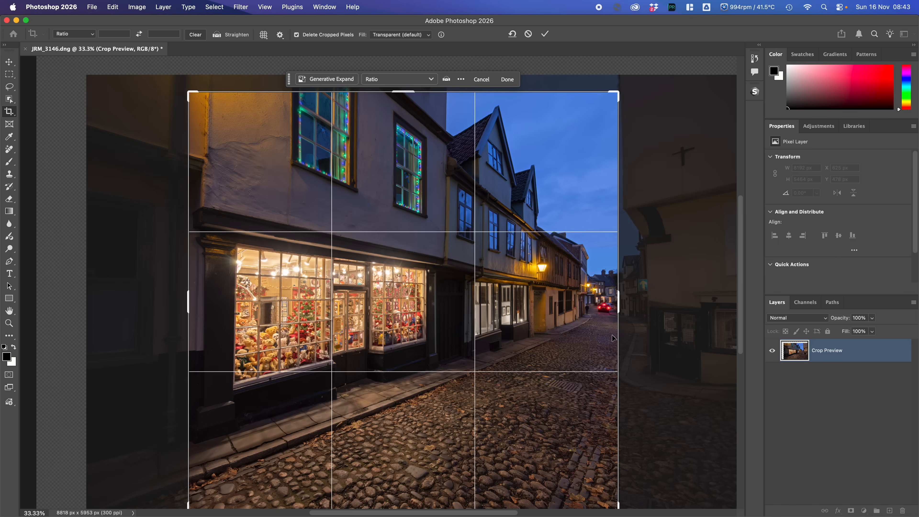
{"action": "left_click_drag", "start_coordinate": [618, 293], "coordinate": [623, 294]}
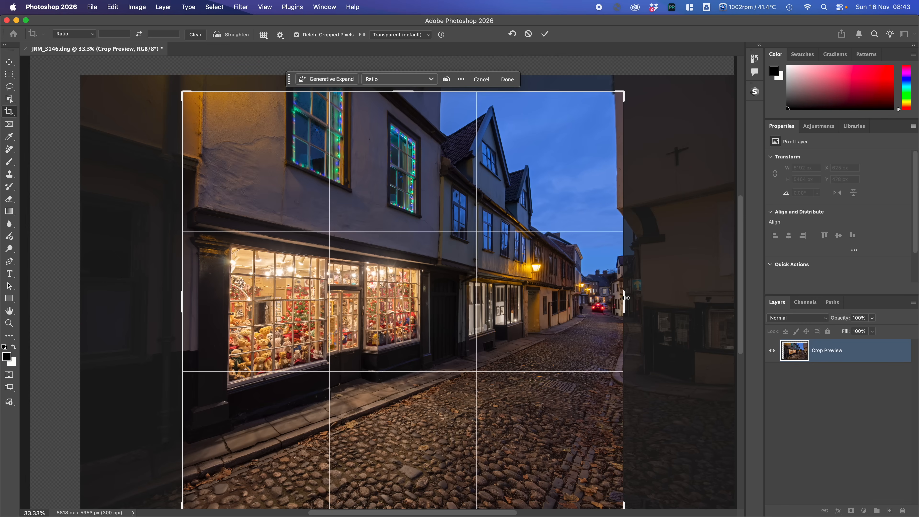
{"action": "left_click_drag", "start_coordinate": [625, 297], "coordinate": [619, 300]}
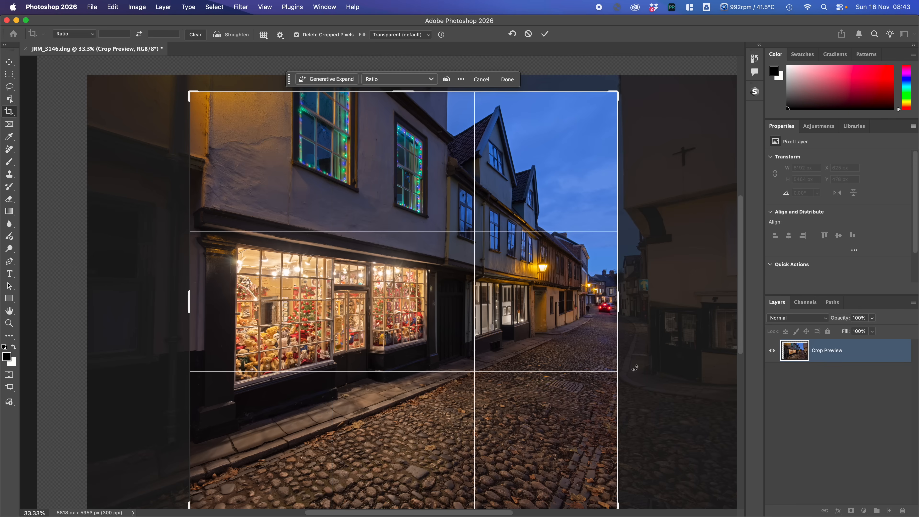
{"action": "scroll", "coordinate": [738, 331], "scroll_direction": "up", "scroll_amount": 1}
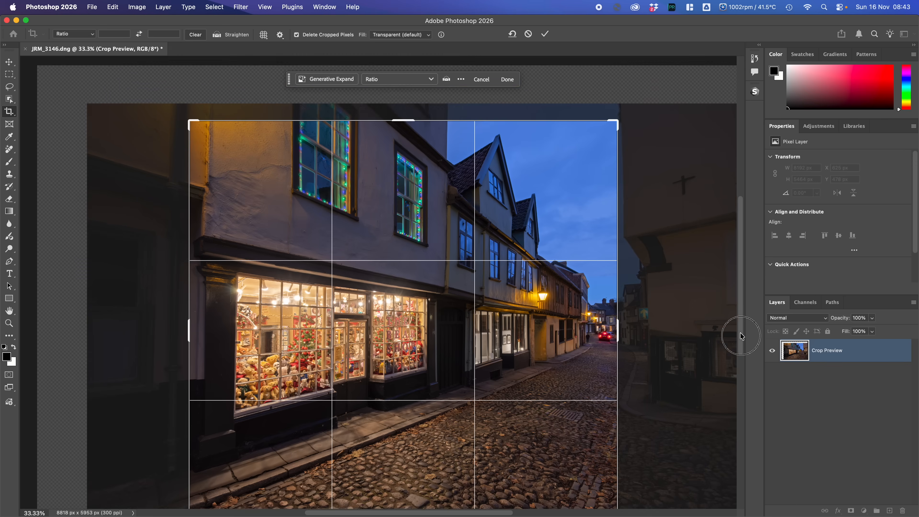
{"action": "scroll", "coordinate": [741, 333], "scroll_direction": "down", "scroll_amount": 5}
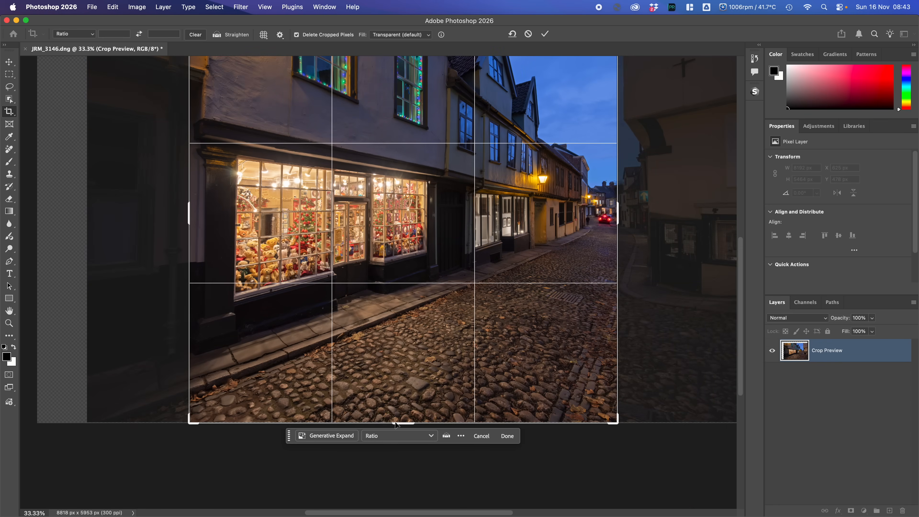
{"action": "left_click_drag", "start_coordinate": [398, 423], "coordinate": [398, 407]}
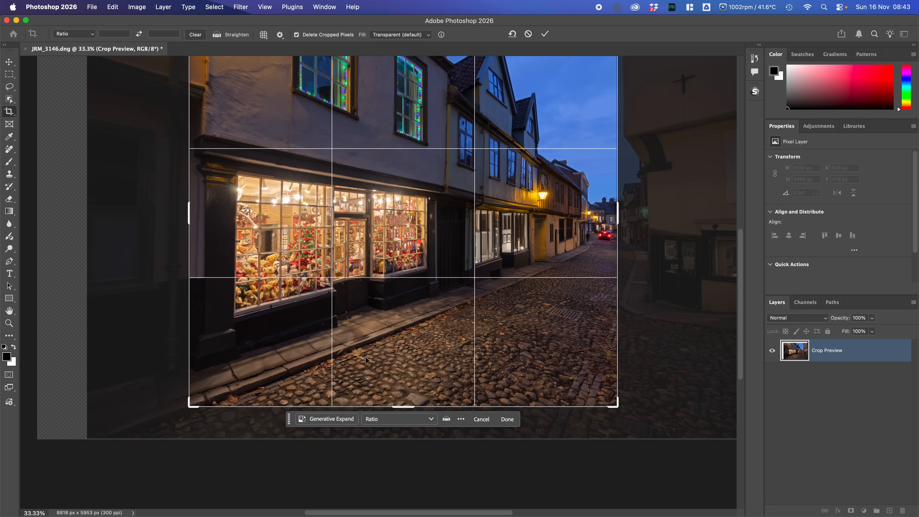
{"action": "key", "text": "Return"}
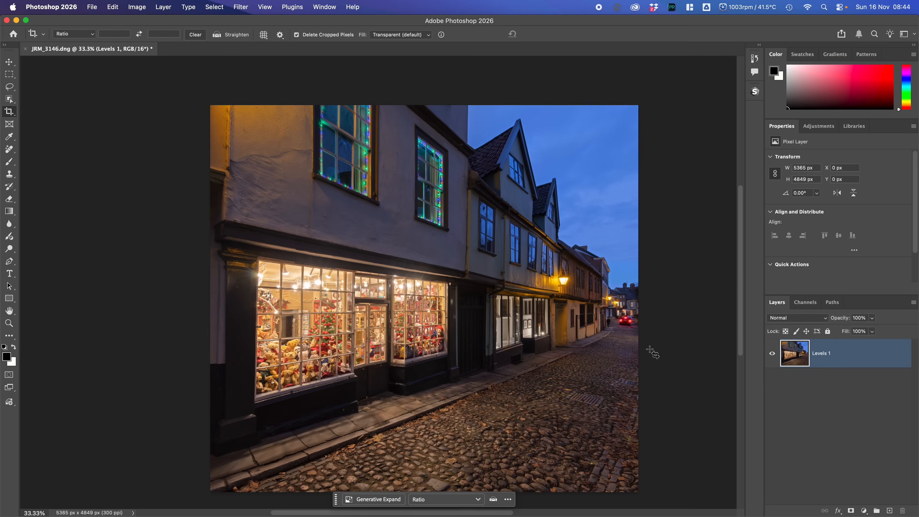
- Erase the pedestrian on the pavement near the red car using the Remove Tool at brush size 50
{"action": "left_click", "coordinate": [12, 155]}
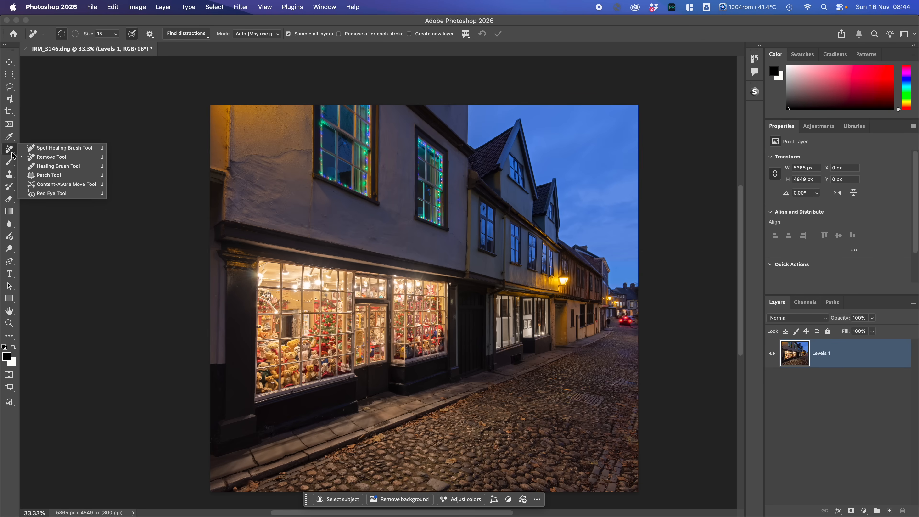
{"action": "left_click", "coordinate": [41, 160]}
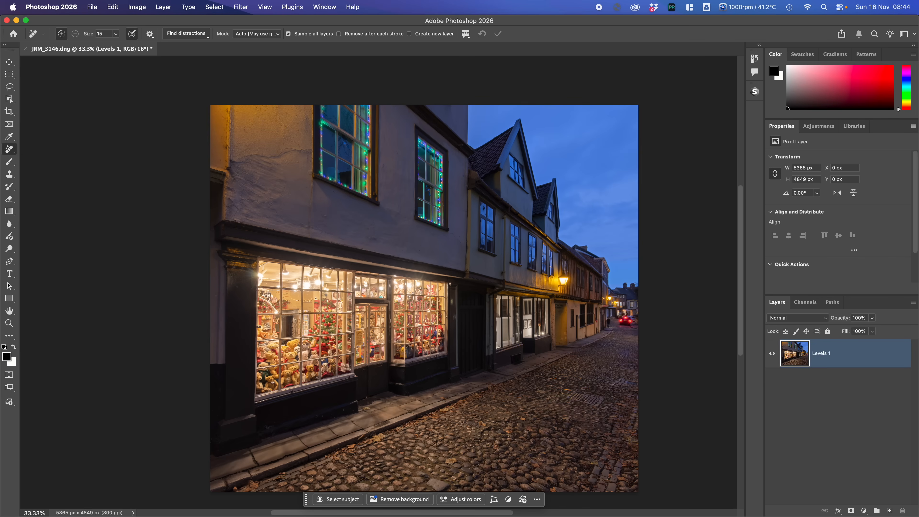
{"action": "key", "text": "bracketright"}
{"action": "key", "text": "bracketright"}
{"action": "key", "text": "super+plus"}
{"action": "key", "text": "super+plus"}
{"action": "key", "text": "super+plus"}
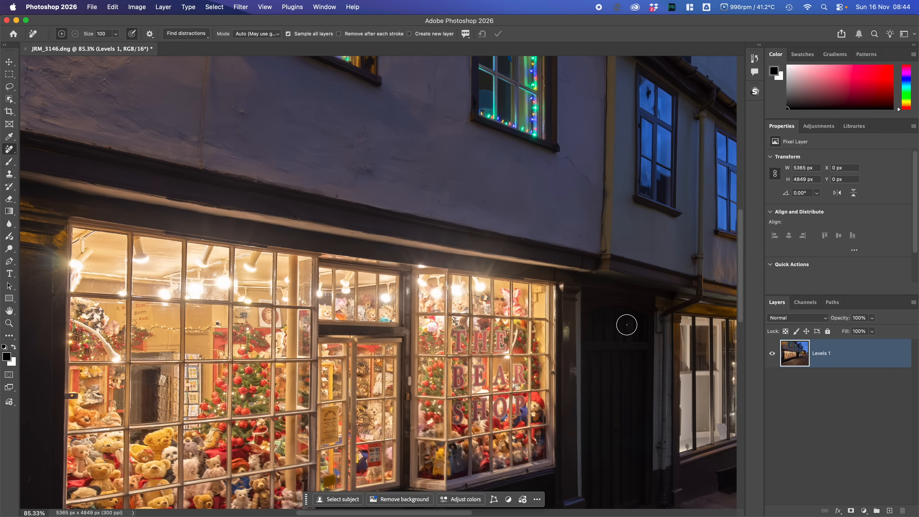
{"action": "left_click_drag", "start_coordinate": [625, 324], "coordinate": [113, 277]}
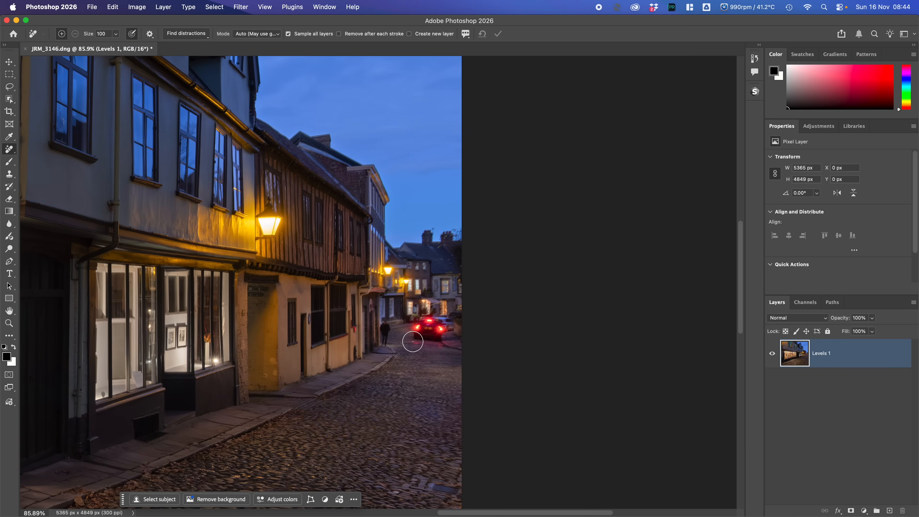
{"action": "key", "text": "bracketleft"}
{"action": "key", "text": "bracketleft"}
{"action": "key", "text": "bracketleft"}
{"action": "key", "text": "bracketleft"}
{"action": "key", "text": "bracketleft"}
{"action": "mouse_move", "coordinate": [386, 321]}
{"action": "left_mouse_down"}
{"action": "mouse_move", "coordinate": [383, 344]}
{"action": "mouse_move", "coordinate": [387, 326]}
{"action": "left_mouse_up"}
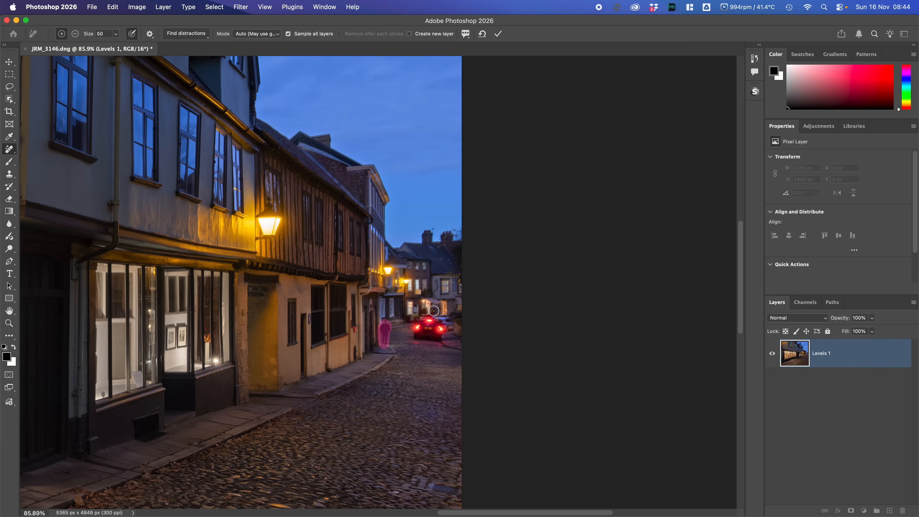
{"action": "left_click", "coordinate": [498, 33]}
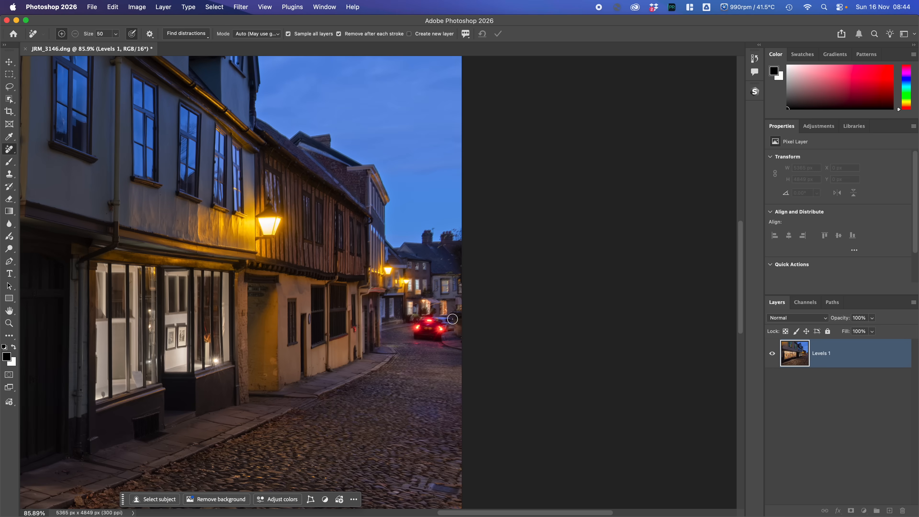
- Try to erase the red car at the end of the street with the Remove Tool, and undo the attempt
{"action": "mouse_move", "coordinate": [460, 314]}
{"action": "left_mouse_down"}
{"action": "mouse_move", "coordinate": [422, 318]}
{"action": "mouse_move", "coordinate": [413, 333]}
{"action": "mouse_move", "coordinate": [444, 338]}
{"action": "mouse_move", "coordinate": [452, 317]}
{"action": "left_mouse_up"}
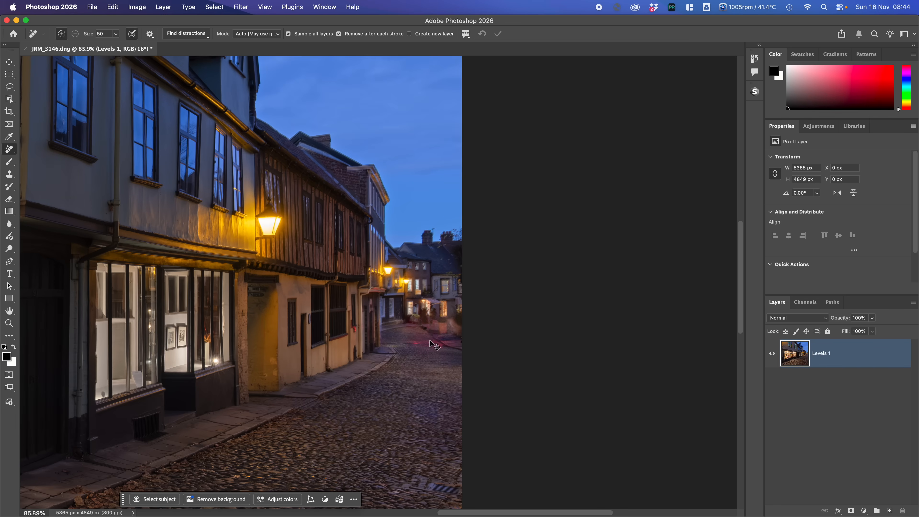
{"action": "key", "text": "super+z"}
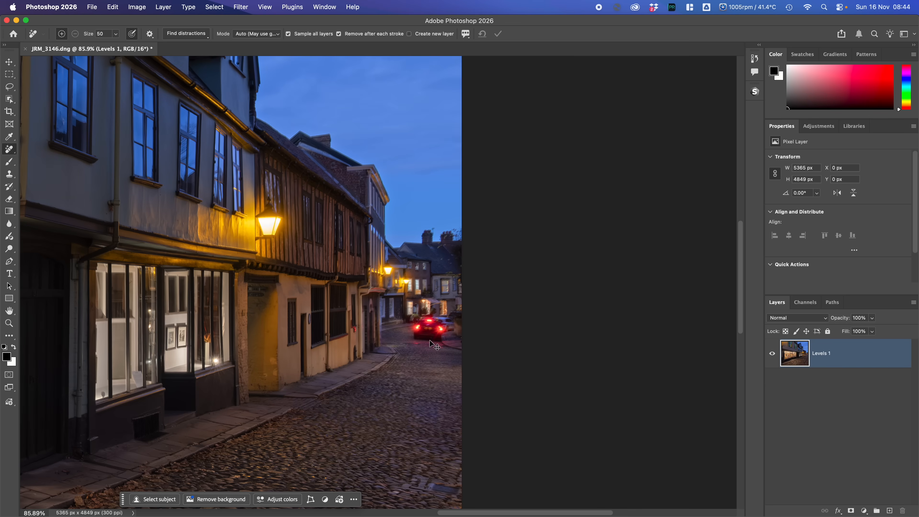
- Remove the red car at the end of the street using a freehand lasso selection, and flatten the image
{"action": "left_click", "coordinate": [11, 88]}
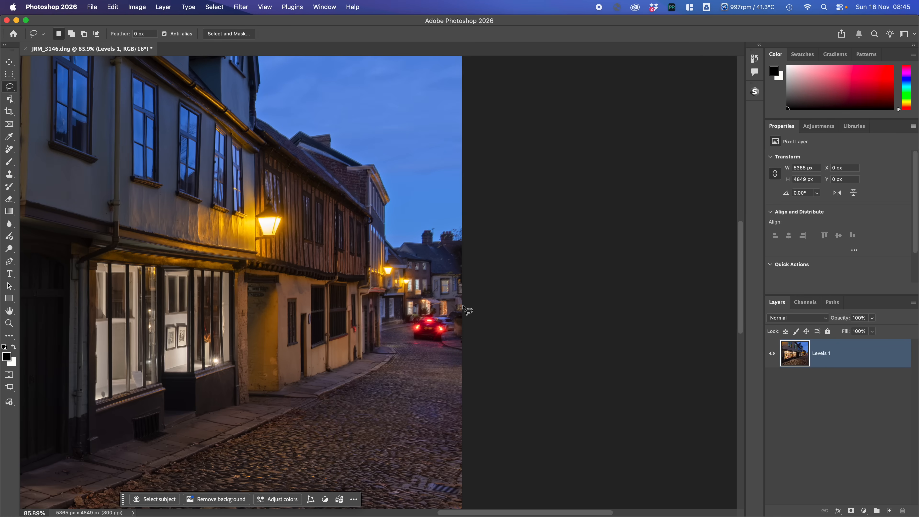
{"action": "mouse_move", "coordinate": [462, 305]}
{"action": "left_mouse_down"}
{"action": "mouse_move", "coordinate": [417, 315]}
{"action": "mouse_move", "coordinate": [406, 342]}
{"action": "mouse_move", "coordinate": [445, 349]}
{"action": "mouse_move", "coordinate": [466, 335]}
{"action": "mouse_move", "coordinate": [468, 304]}
{"action": "left_mouse_up"}
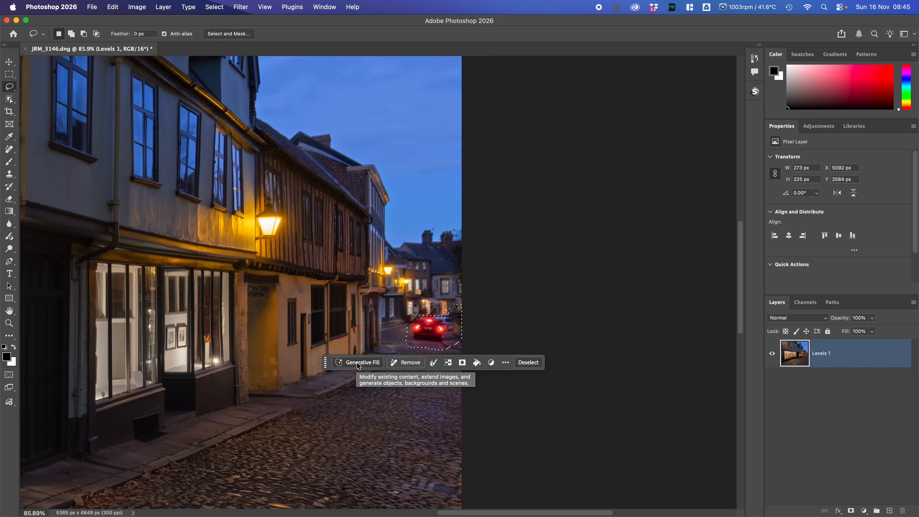
{"action": "left_click", "coordinate": [395, 362]}
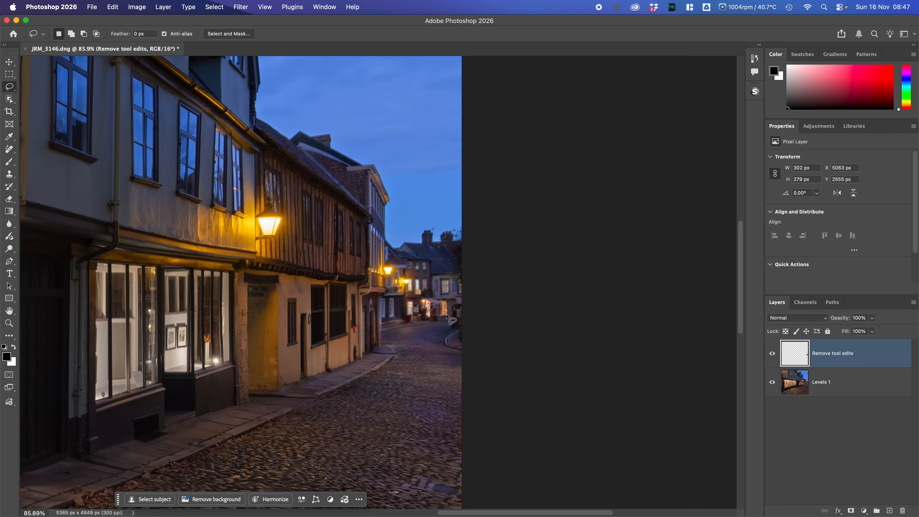
{"action": "right_click", "coordinate": [836, 384]}
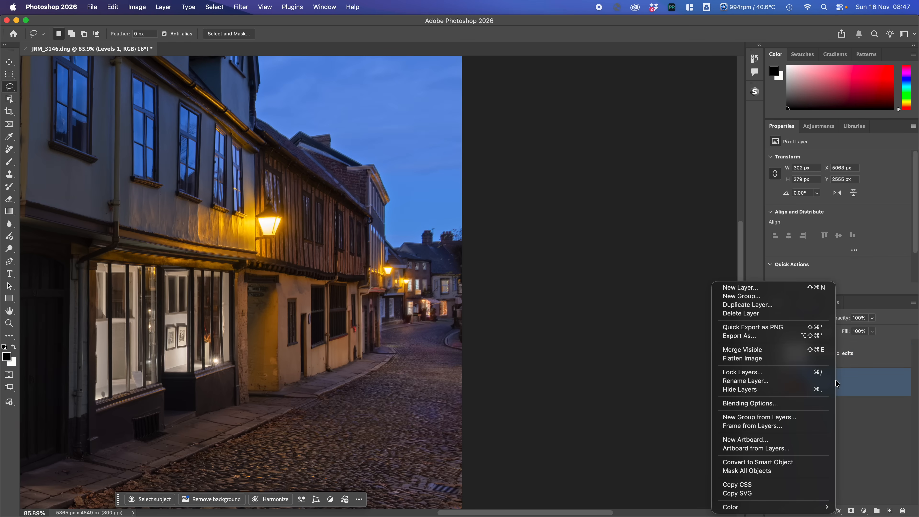
{"action": "left_click", "coordinate": [751, 358]}
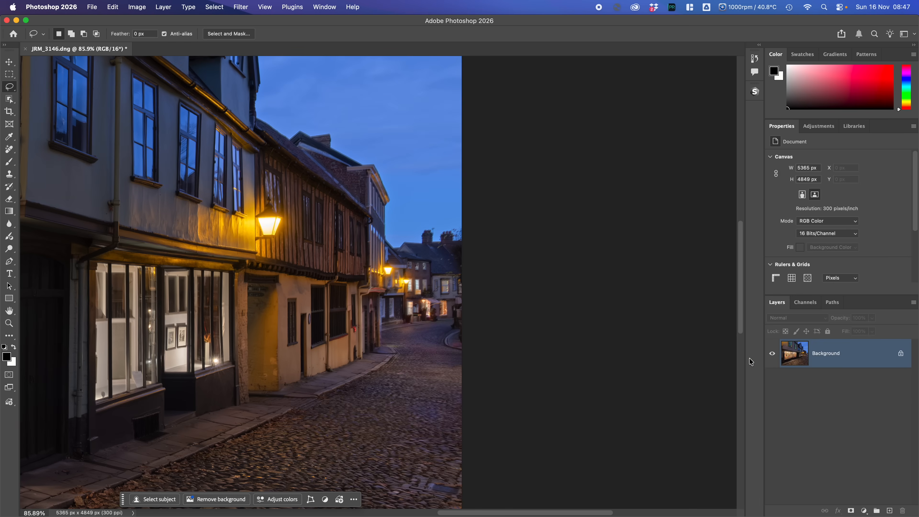
- Erase the drain cover from the cobbled street using the Remove Tool at brush size 50
{"action": "scroll", "coordinate": [311, 300], "scroll_direction": "left", "scroll_amount": 10}
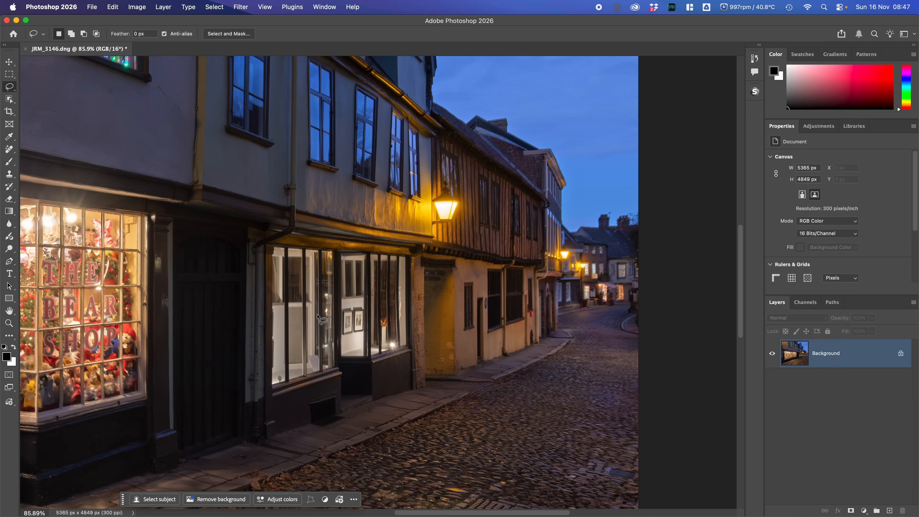
{"action": "scroll", "coordinate": [317, 314], "scroll_direction": "down", "scroll_amount": 10}
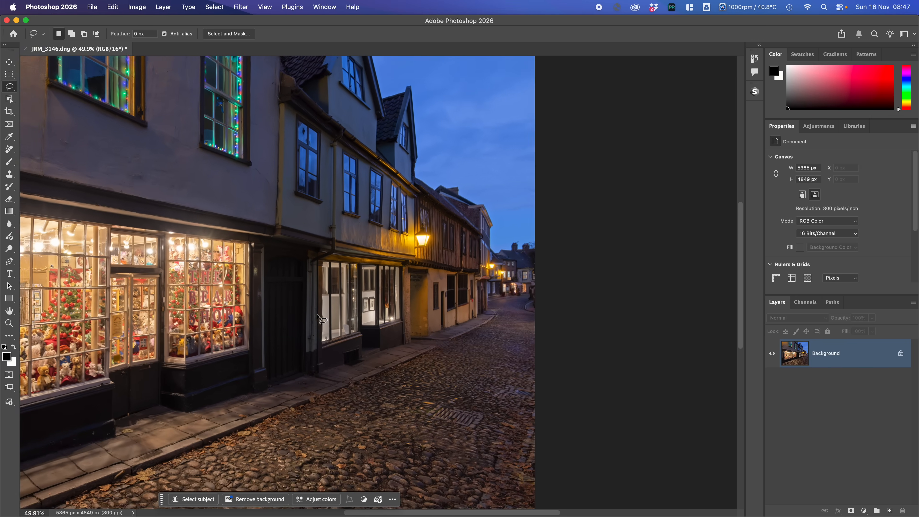
{"action": "scroll", "coordinate": [317, 314], "scroll_direction": "down", "scroll_amount": 1}
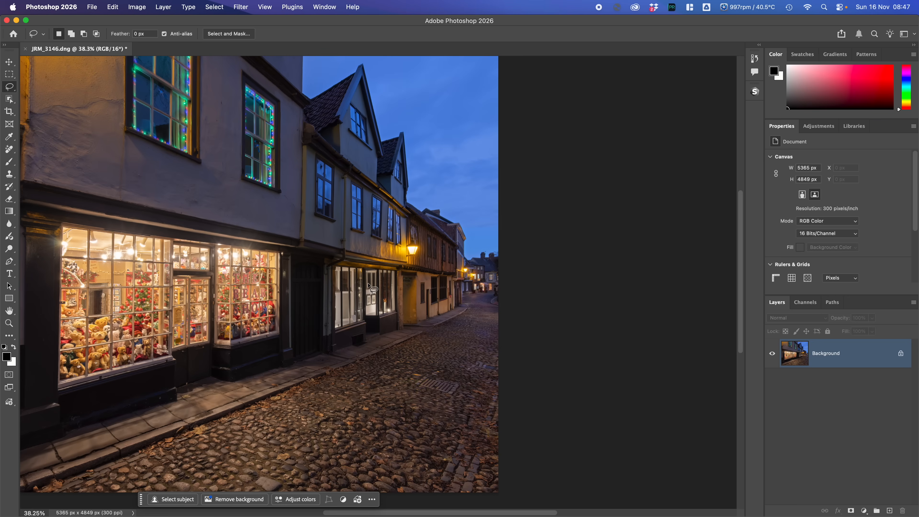
{"action": "mouse_move", "coordinate": [369, 286]}
{"action": "left_mouse_down"}
{"action": "mouse_move", "coordinate": [495, 281]}
{"action": "mouse_move", "coordinate": [449, 282]}
{"action": "left_mouse_up"}
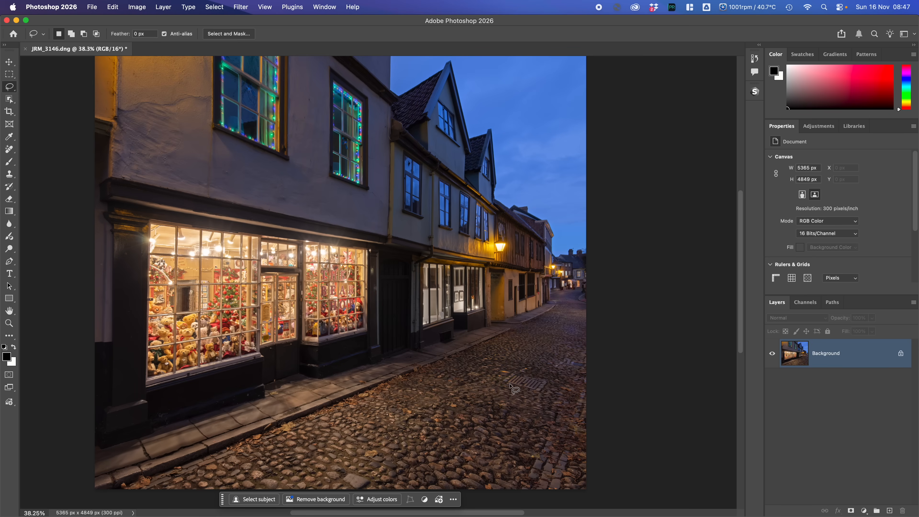
{"action": "left_click", "coordinate": [9, 148]}
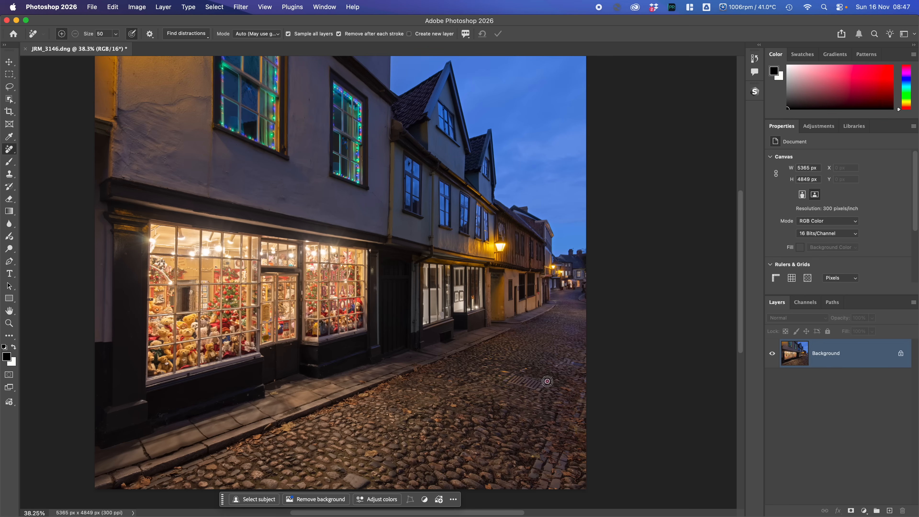
{"action": "mouse_move", "coordinate": [547, 381]}
{"action": "left_mouse_down"}
{"action": "mouse_move", "coordinate": [522, 372]}
{"action": "mouse_move", "coordinate": [503, 379]}
{"action": "mouse_move", "coordinate": [542, 392]}
{"action": "mouse_move", "coordinate": [548, 383]}
{"action": "left_mouse_up"}
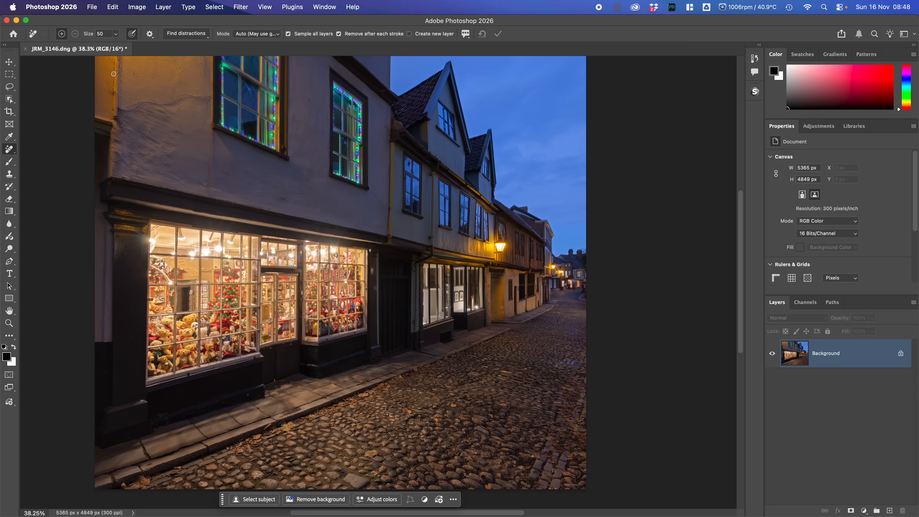
- Close the JRM_3146.dng document and save its changes
{"action": "left_click", "coordinate": [93, 8]}
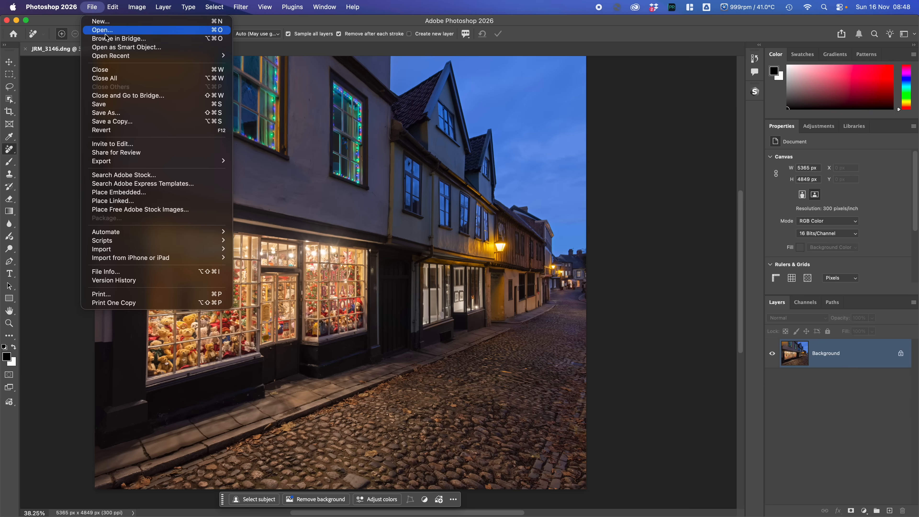
{"action": "left_click", "coordinate": [113, 70]}
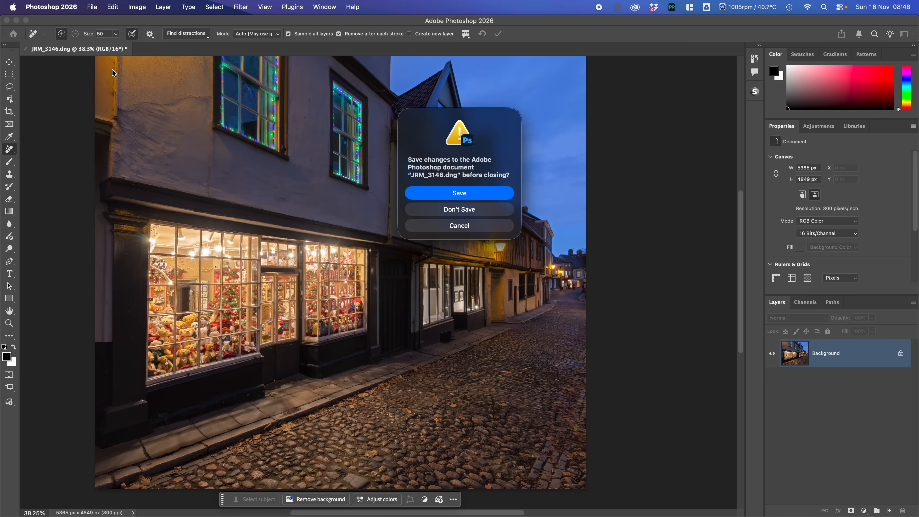
{"action": "left_click", "coordinate": [441, 196]}
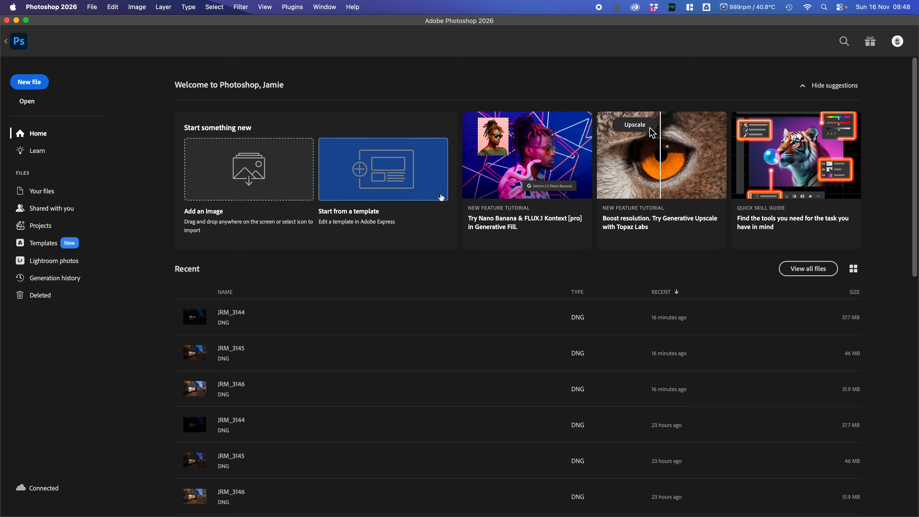
- Switch to Lightroom Classic to continue editing the JRM_3144-Edit.tif photo
{"action": "left_click", "coordinate": [633, 507]}
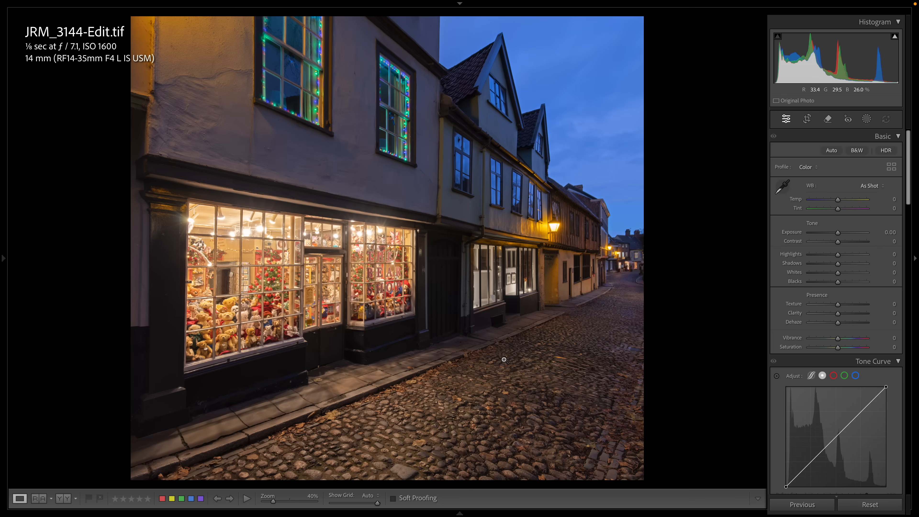
{"action": "left_click", "coordinate": [811, 118]}
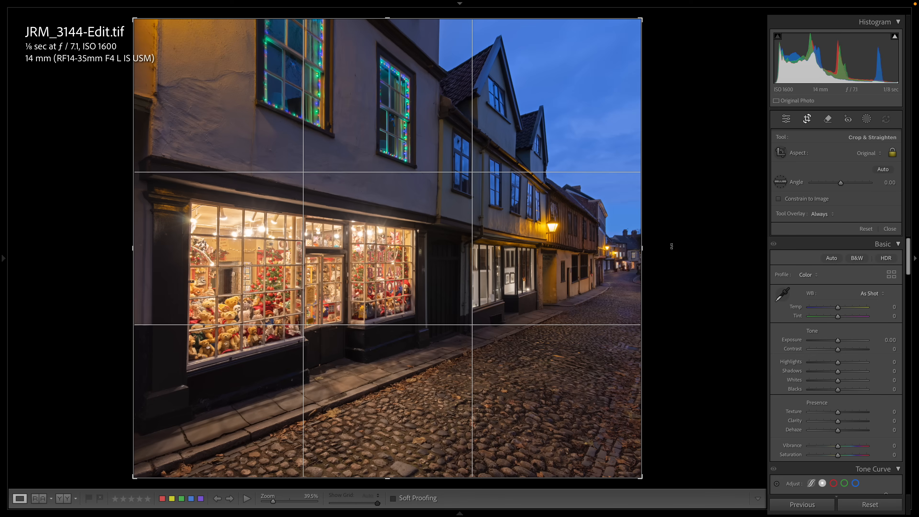
{"action": "left_click", "coordinate": [865, 154]}
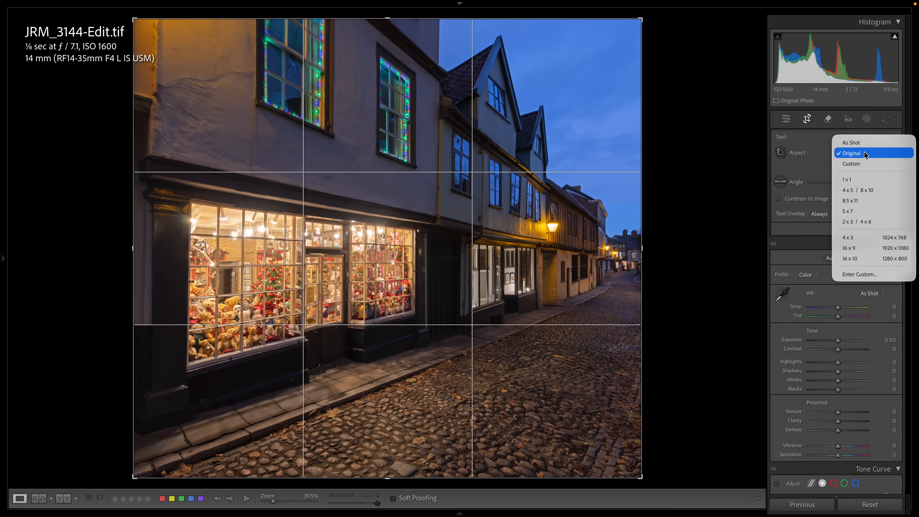
{"action": "left_click", "coordinate": [851, 180]}
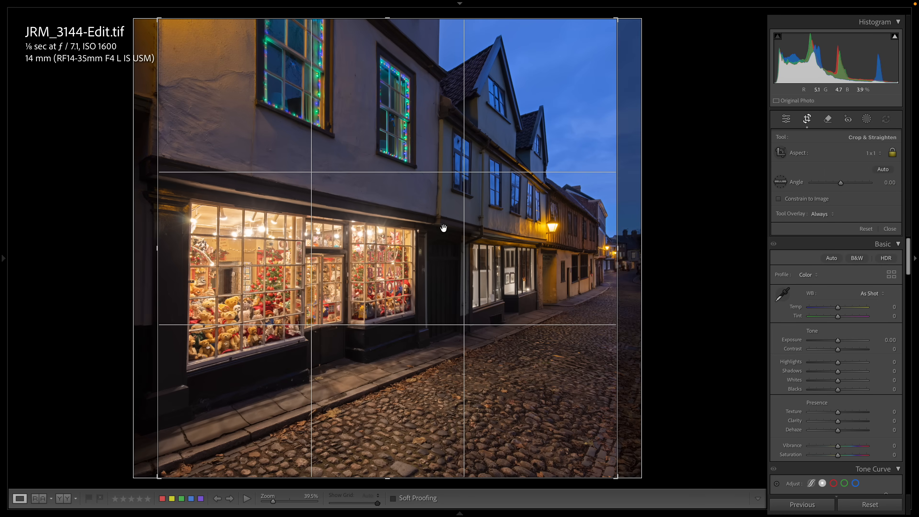
{"action": "left_click_drag", "start_coordinate": [443, 228], "coordinate": [424, 228]}
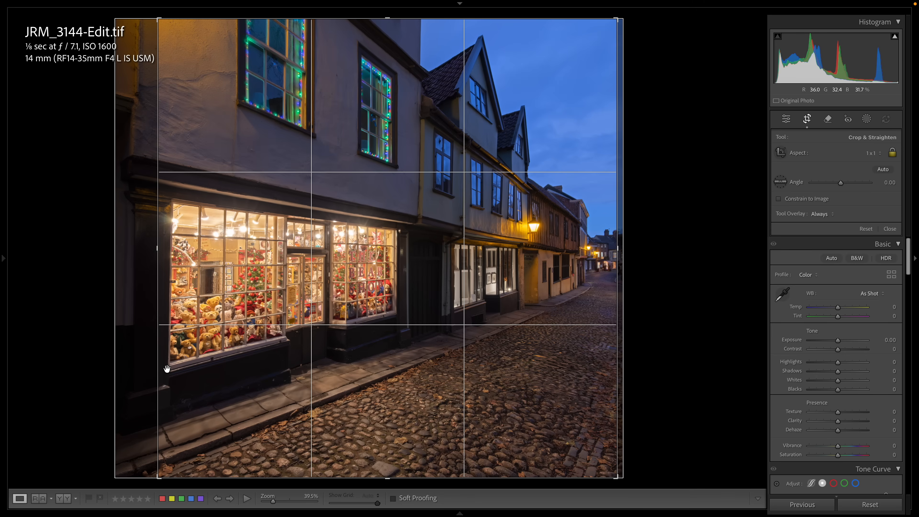
{"action": "key", "text": "Return"}
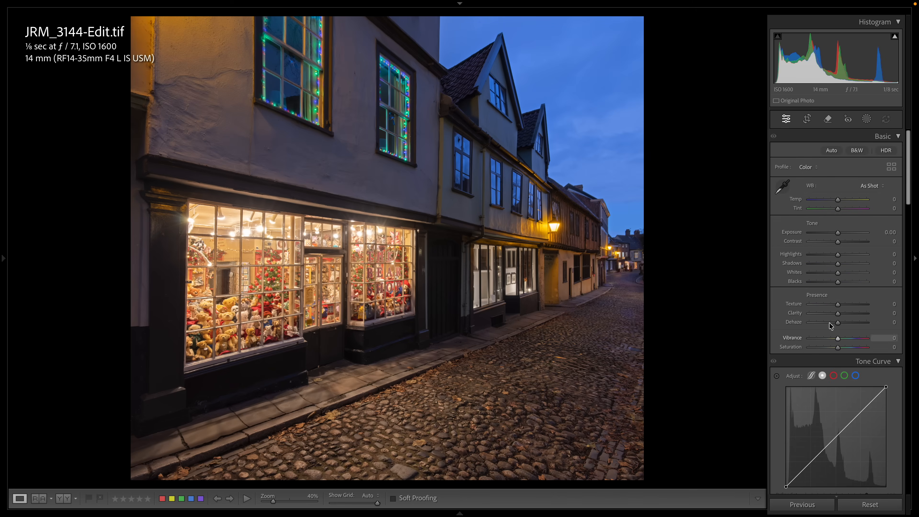
- Straighten the verticals with Guided Upright, drawing guides along the bear shop window's left edge and the farthest building's corner
{"action": "scroll", "coordinate": [831, 325], "scroll_direction": "down", "scroll_amount": 15}
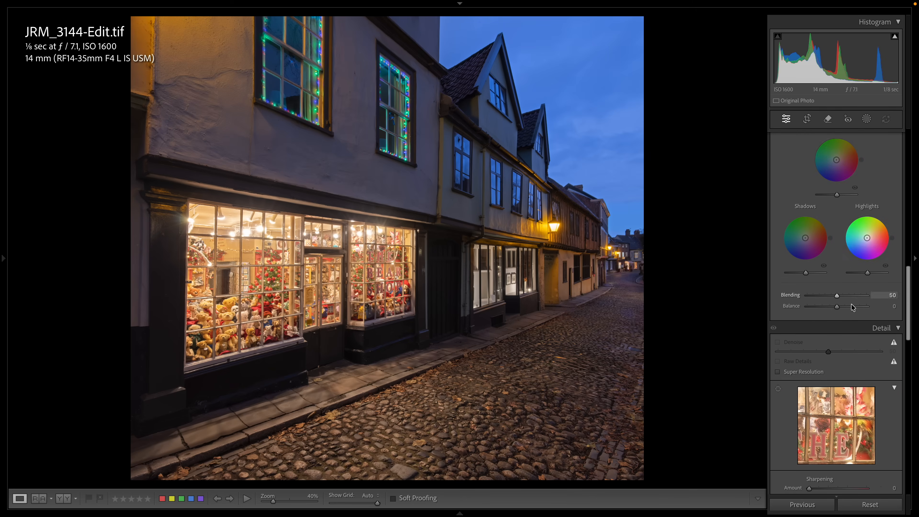
{"action": "scroll", "coordinate": [853, 307], "scroll_direction": "down", "scroll_amount": 10}
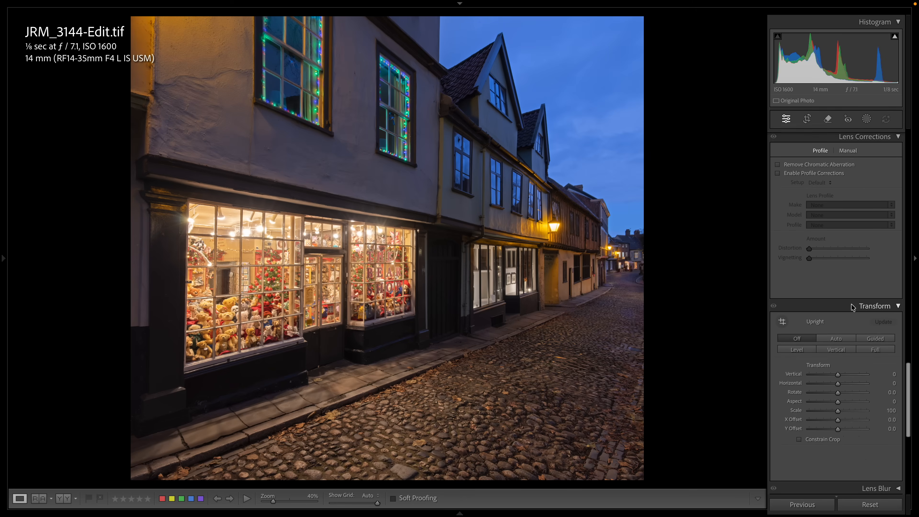
{"action": "scroll", "coordinate": [852, 307], "scroll_direction": "down", "scroll_amount": 4}
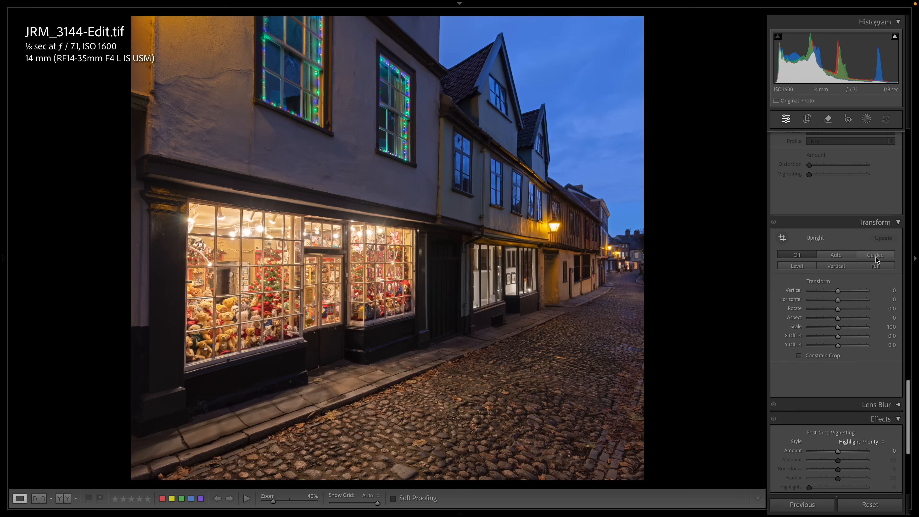
{"action": "left_click", "coordinate": [871, 254]}
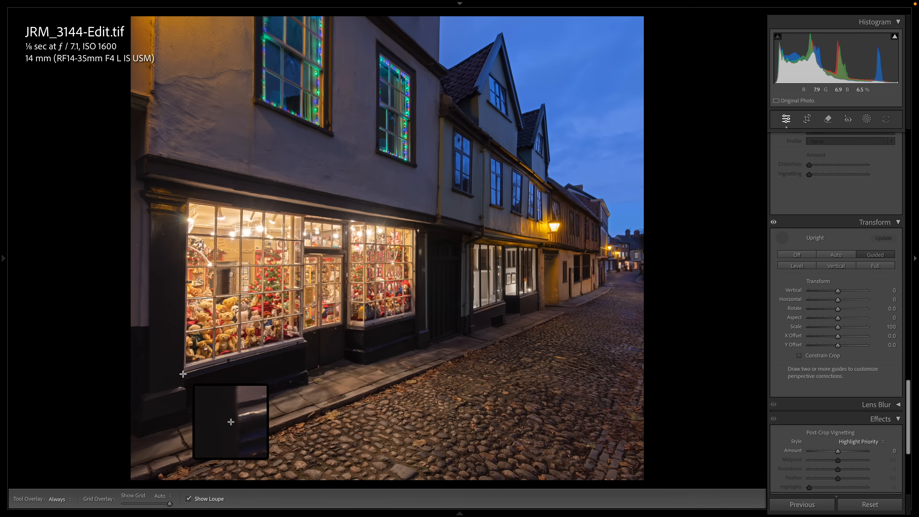
{"action": "left_click_drag", "start_coordinate": [183, 373], "coordinate": [186, 204]}
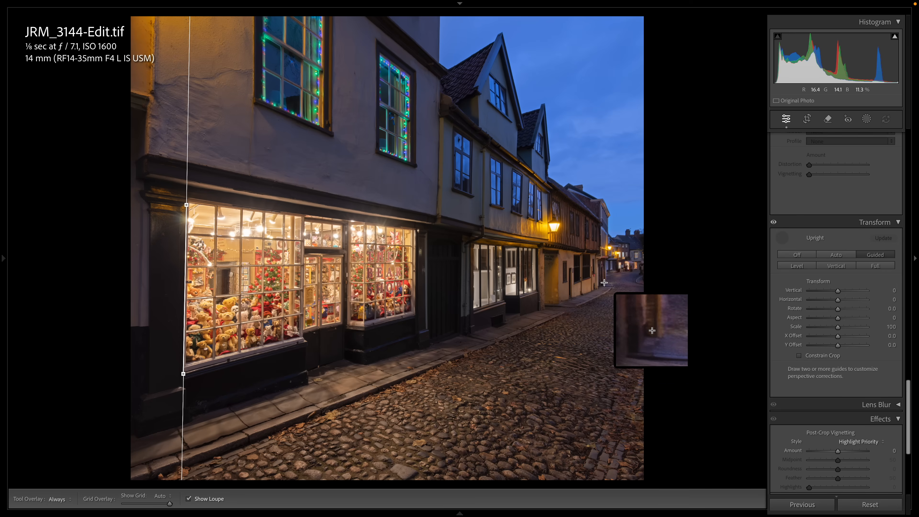
{"action": "mouse_move", "coordinate": [604, 282]}
{"action": "left_mouse_down"}
{"action": "mouse_move", "coordinate": [611, 239]}
{"action": "mouse_move", "coordinate": [602, 209]}
{"action": "left_mouse_up"}
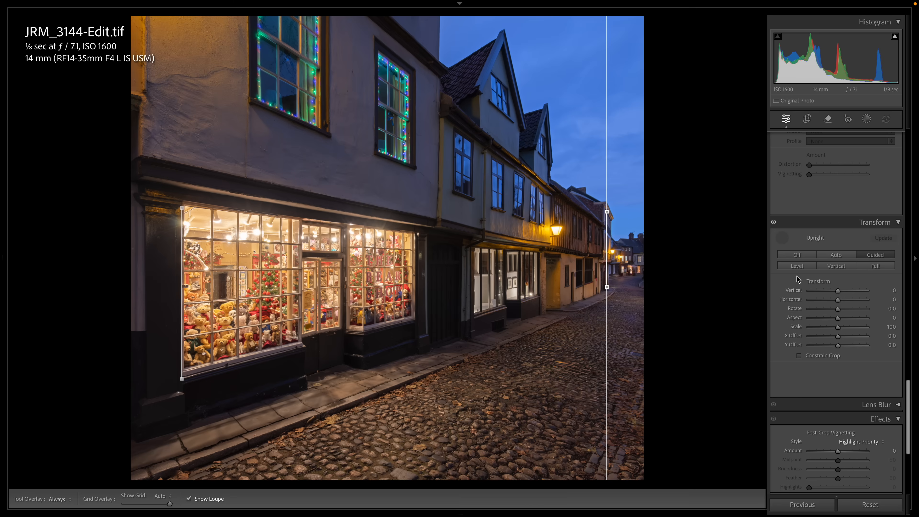
- Crop the photo to a 1x1 aspect ratio, framing the shop window near the left edge and the street's end at the right
{"action": "left_click", "coordinate": [806, 118]}
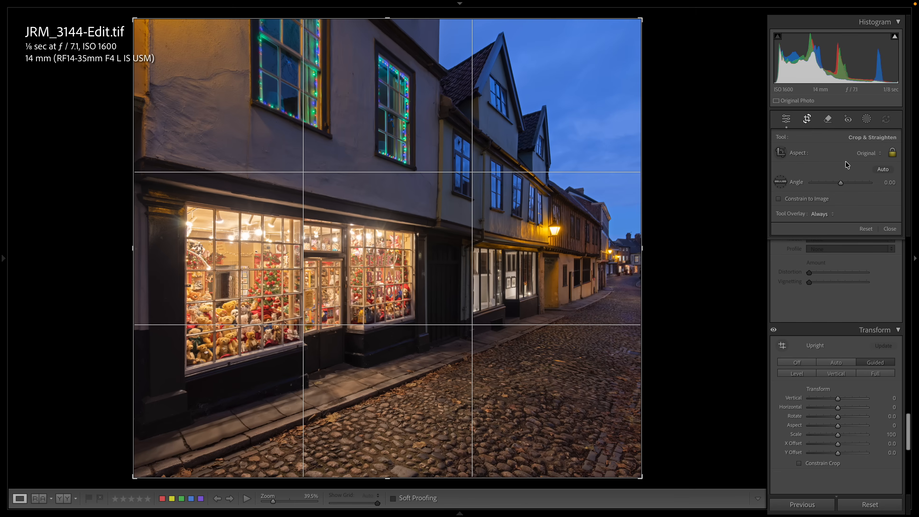
{"action": "left_click", "coordinate": [864, 154]}
{"action": "left_click", "coordinate": [861, 177]}
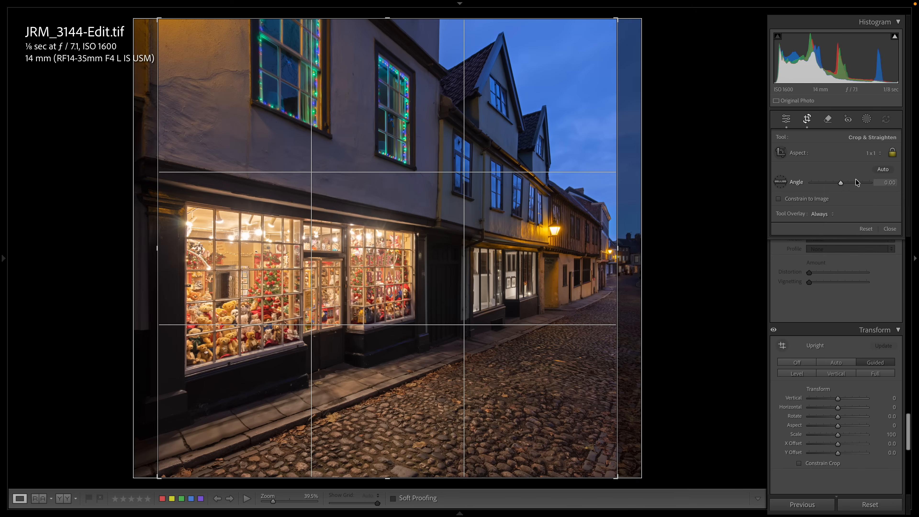
{"action": "left_click_drag", "start_coordinate": [209, 266], "coordinate": [191, 266]}
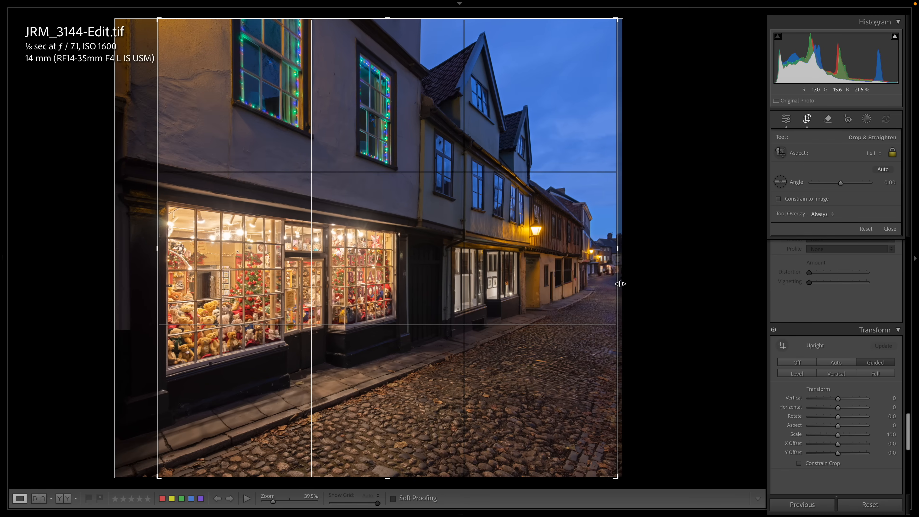
{"action": "left_click_drag", "start_coordinate": [251, 255], "coordinate": [251, 255]}
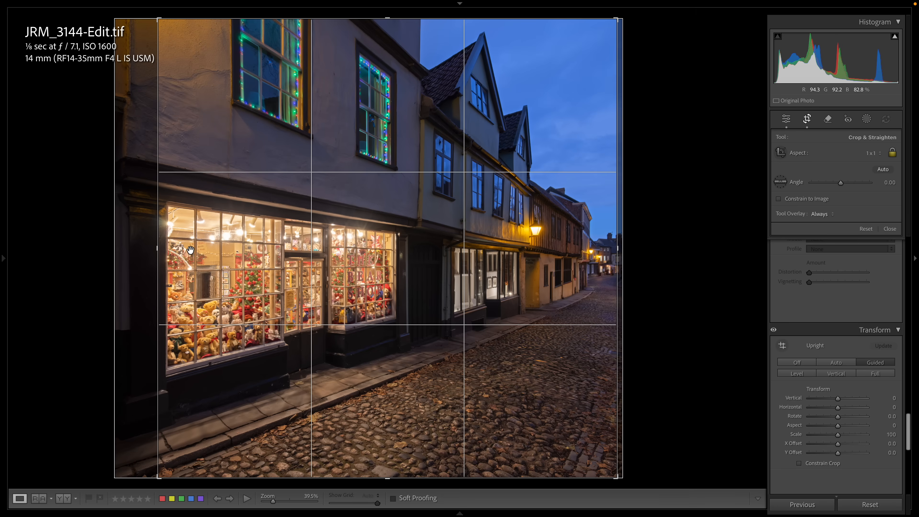
{"action": "key", "text": "Return"}
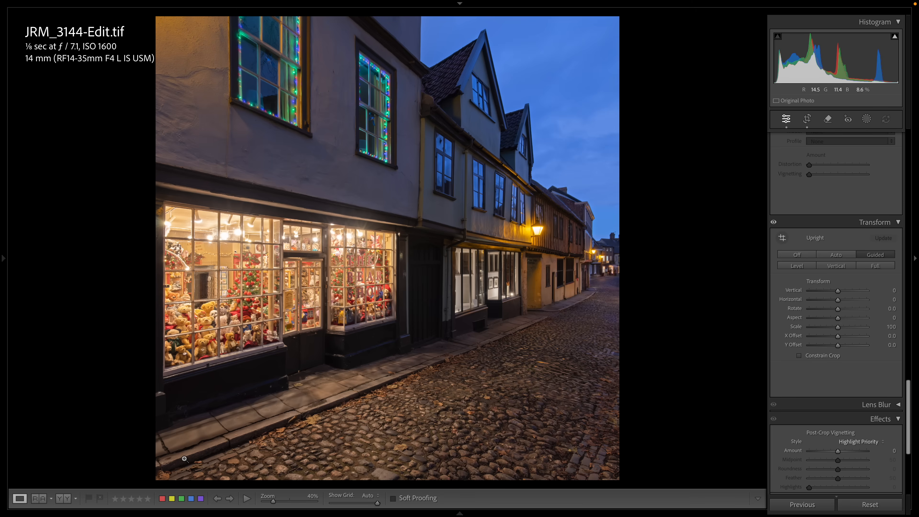
- Tighten the square crop slightly and reposition the photo within it, keeping the full shop window and the end of the street
{"action": "left_click", "coordinate": [807, 119]}
{"action": "left_click_drag", "start_coordinate": [416, 300], "coordinate": [418, 317]}
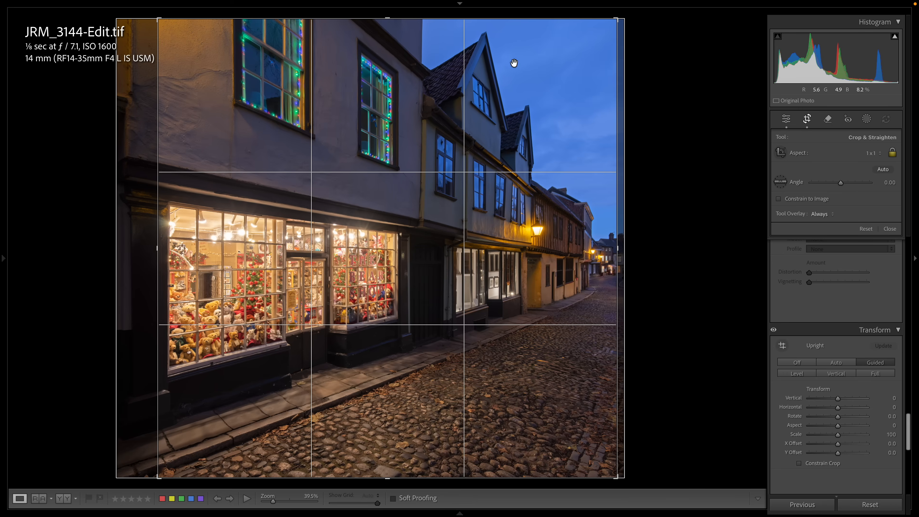
{"action": "left_click_drag", "start_coordinate": [616, 21], "coordinate": [611, 25]}
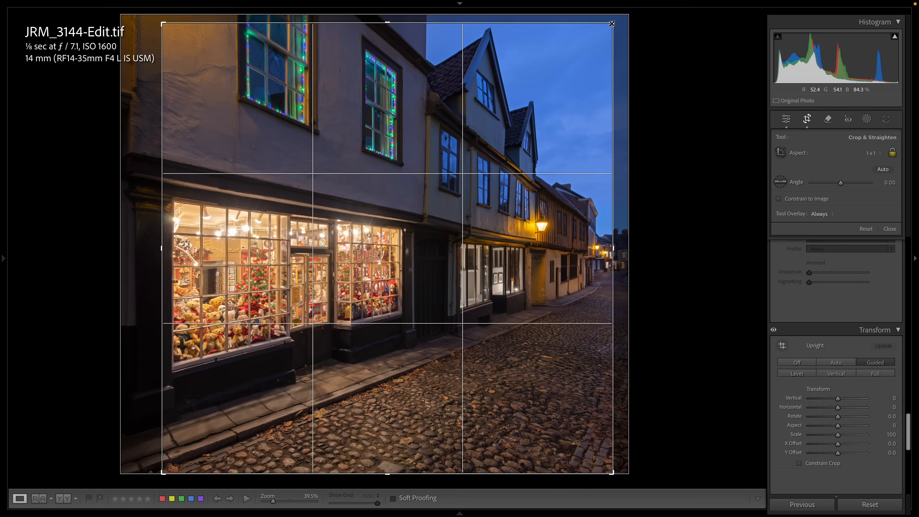
{"action": "left_click_drag", "start_coordinate": [380, 342], "coordinate": [380, 353]}
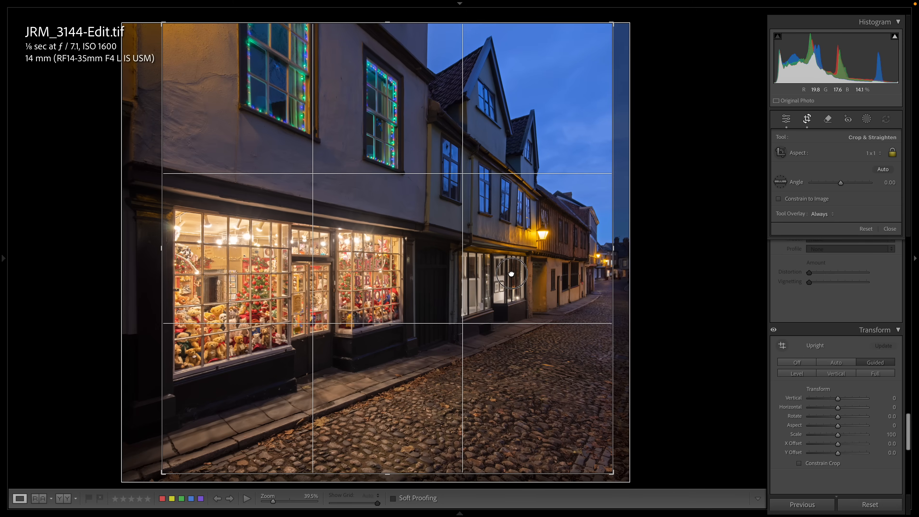
{"action": "left_click_drag", "start_coordinate": [511, 271], "coordinate": [501, 272]}
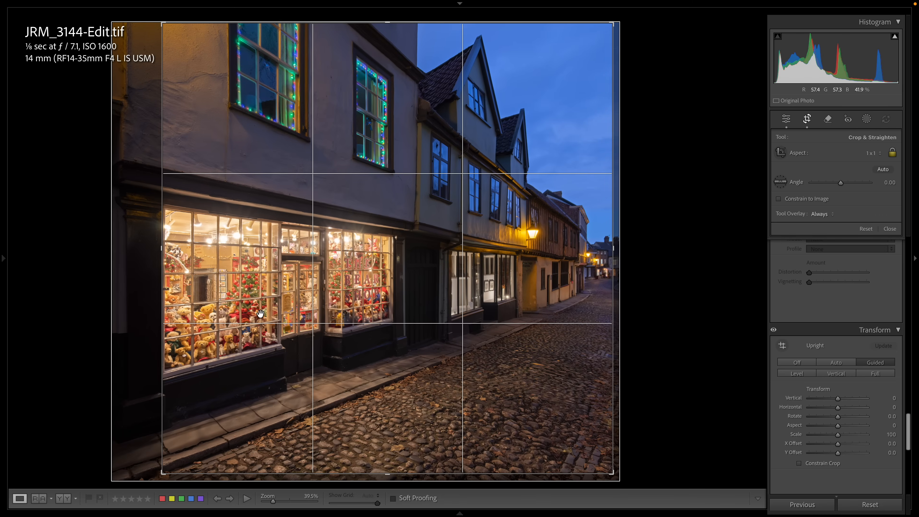
{"action": "left_click_drag", "start_coordinate": [390, 258], "coordinate": [393, 258]}
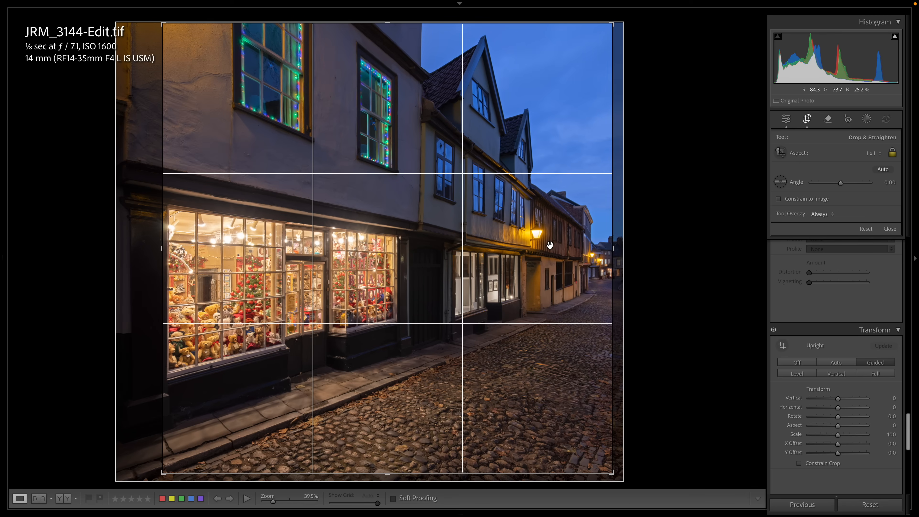
{"action": "key", "text": "Return"}
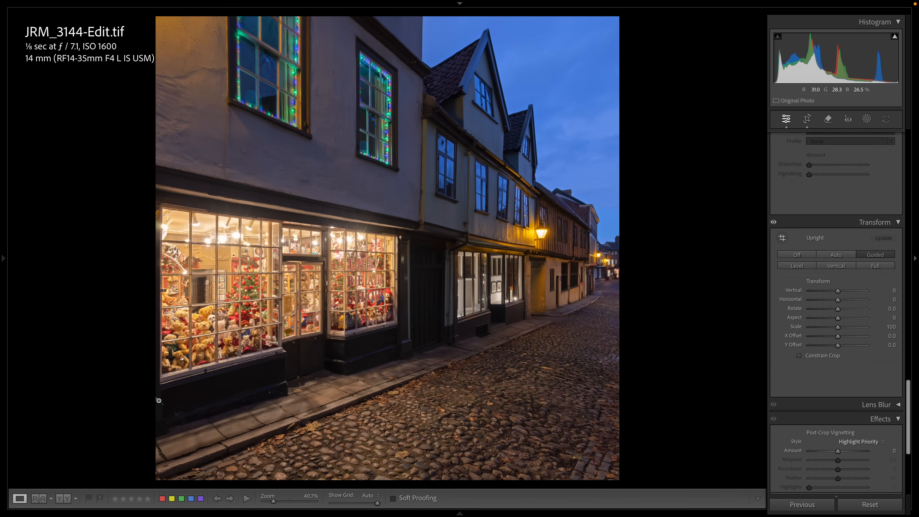
- Heal the small distraction on the photo's left edge below the shop window, using the Heal mode at size 6
{"action": "left_click", "coordinate": [827, 119]}
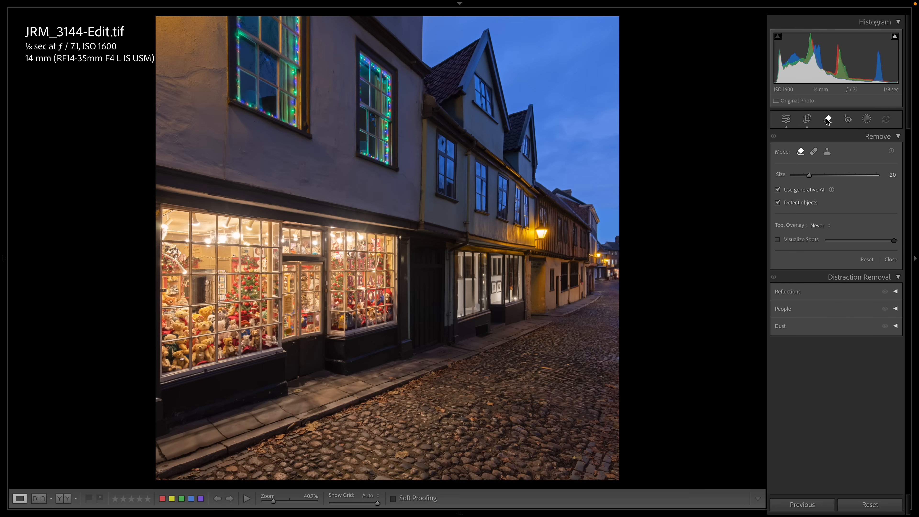
{"action": "left_click", "coordinate": [813, 151]}
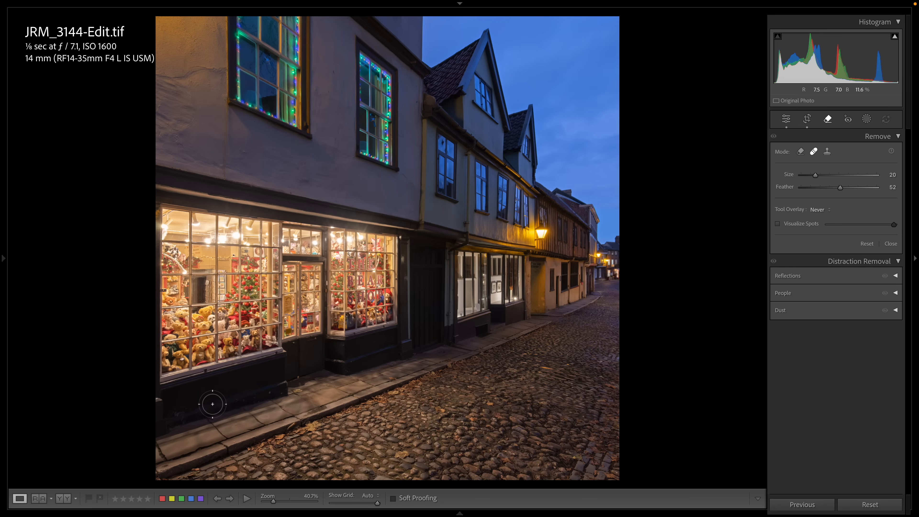
{"action": "scroll", "coordinate": [158, 402], "scroll_direction": "down", "scroll_amount": 5}
{"action": "left_click_drag", "start_coordinate": [156, 398], "coordinate": [157, 408]}
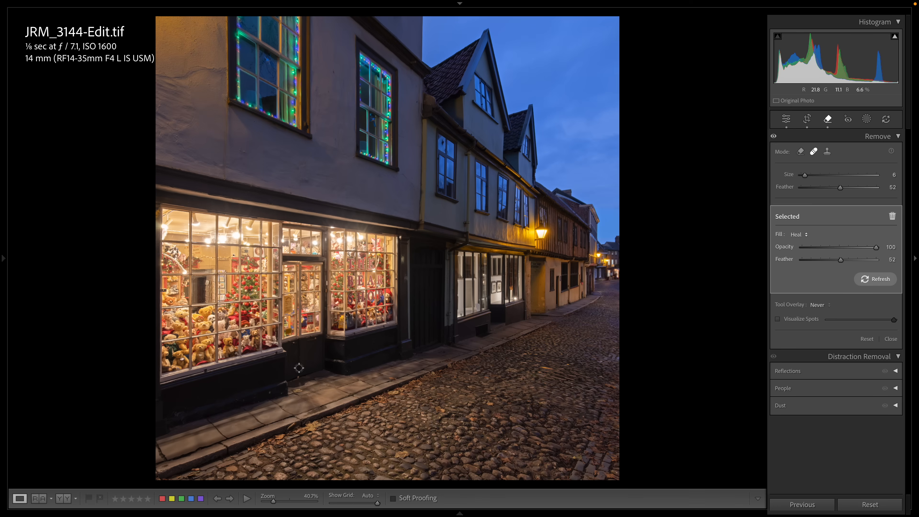
- Create a Select Objects mask over the bear shop's lit windows and door with the brush at size 23
{"action": "left_click", "coordinate": [866, 119]}
{"action": "left_click", "coordinate": [799, 207]}
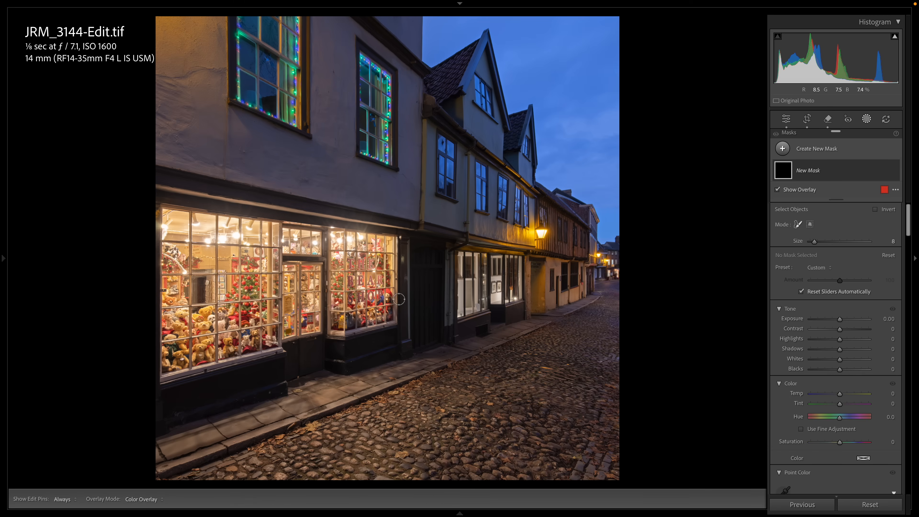
{"action": "scroll", "coordinate": [399, 299], "scroll_direction": "up", "scroll_amount": 5}
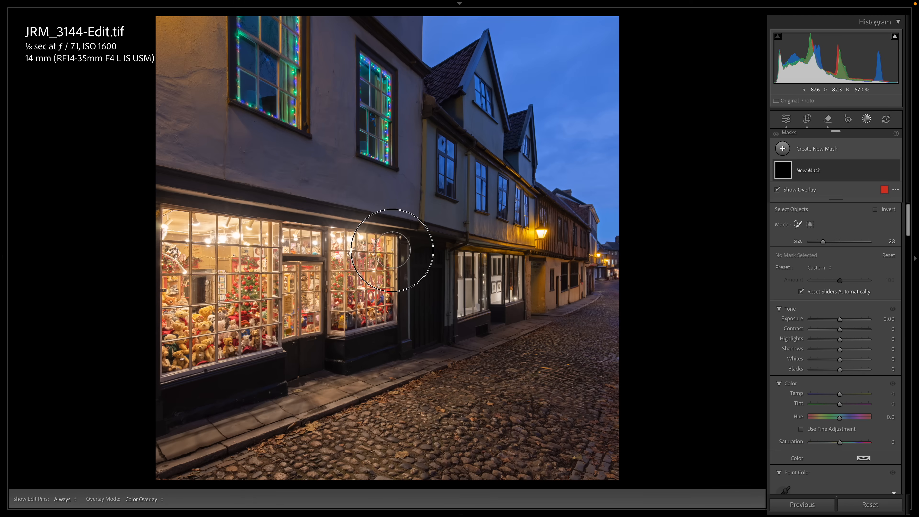
{"action": "mouse_move", "coordinate": [392, 250]}
{"action": "left_mouse_down"}
{"action": "mouse_move", "coordinate": [167, 216]}
{"action": "mouse_move", "coordinate": [170, 373]}
{"action": "mouse_move", "coordinate": [301, 331]}
{"action": "mouse_move", "coordinate": [384, 319]}
{"action": "mouse_move", "coordinate": [387, 269]}
{"action": "mouse_move", "coordinate": [191, 240]}
{"action": "mouse_move", "coordinate": [203, 305]}
{"action": "mouse_move", "coordinate": [194, 343]}
{"action": "mouse_move", "coordinate": [271, 316]}
{"action": "mouse_move", "coordinate": [373, 309]}
{"action": "mouse_move", "coordinate": [347, 286]}
{"action": "mouse_move", "coordinate": [216, 265]}
{"action": "mouse_move", "coordinate": [214, 295]}
{"action": "mouse_move", "coordinate": [234, 306]}
{"action": "mouse_move", "coordinate": [257, 294]}
{"action": "left_mouse_up"}
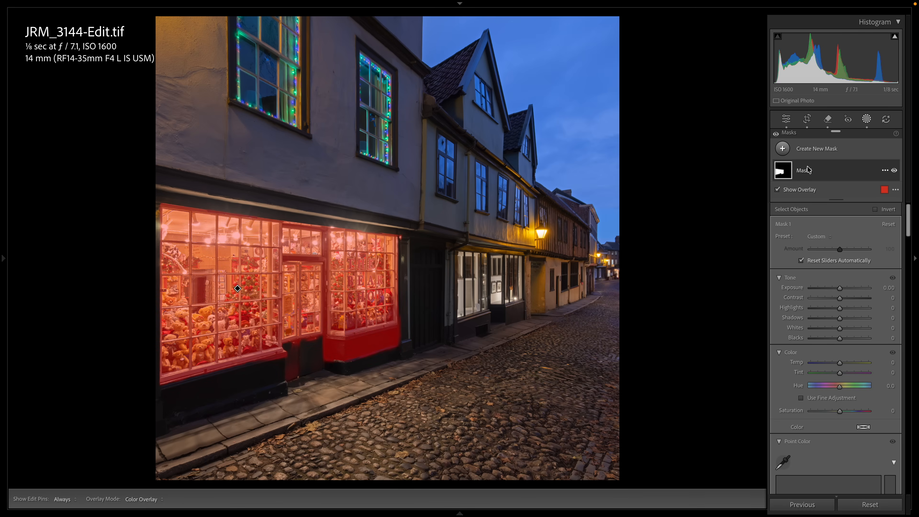
- Subtract the dark panels below the shop windows and door from Mask 1 with a size 4 brush, feather 0, finishing with Auto Mask off
{"action": "left_click", "coordinate": [813, 174]}
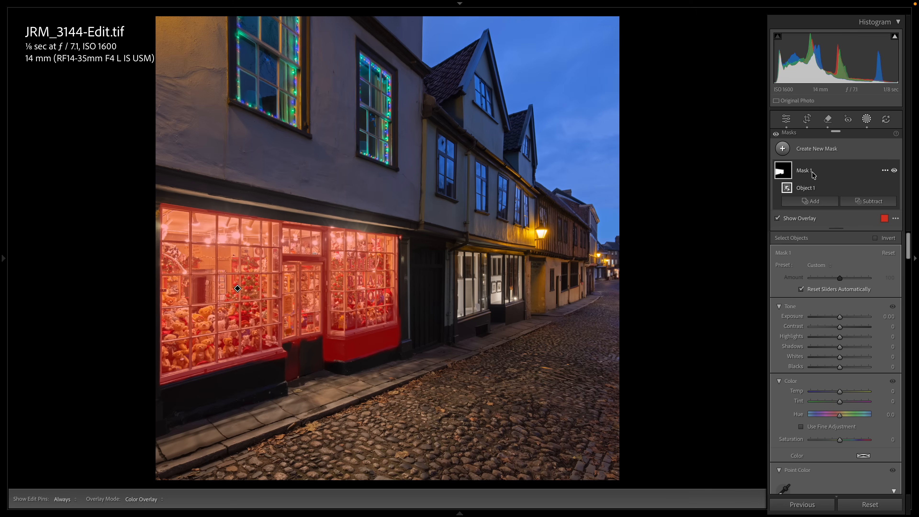
{"action": "left_click", "coordinate": [869, 201]}
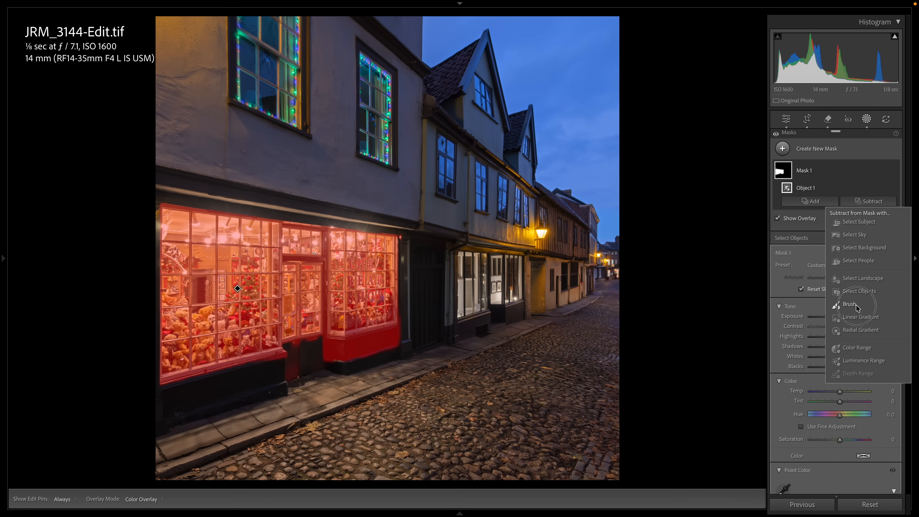
{"action": "left_click", "coordinate": [848, 304]}
{"action": "left_click_drag", "start_coordinate": [852, 293], "coordinate": [882, 293]}
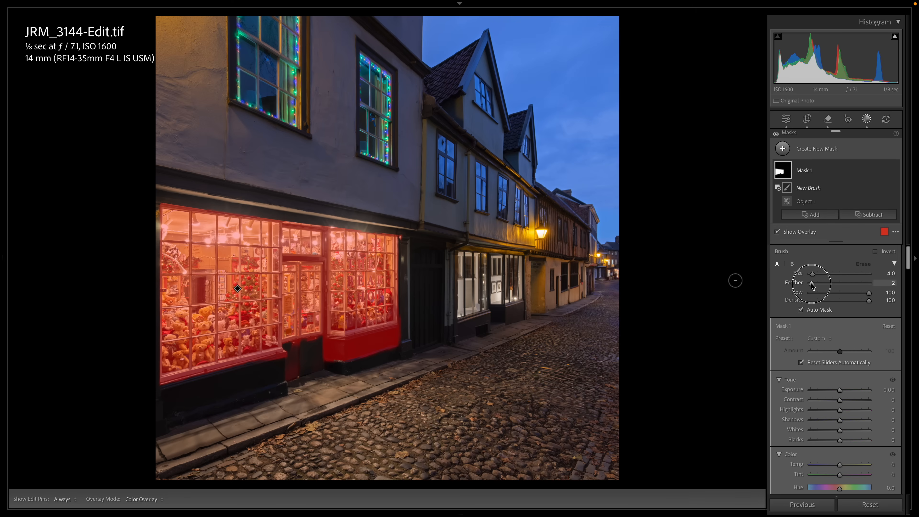
{"action": "double_click", "coordinate": [794, 283]}
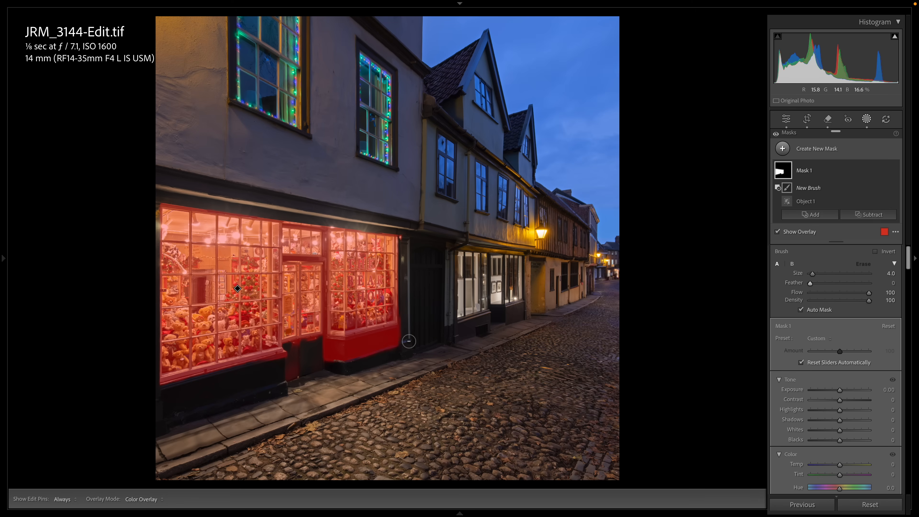
{"action": "left_click", "coordinate": [400, 331]}
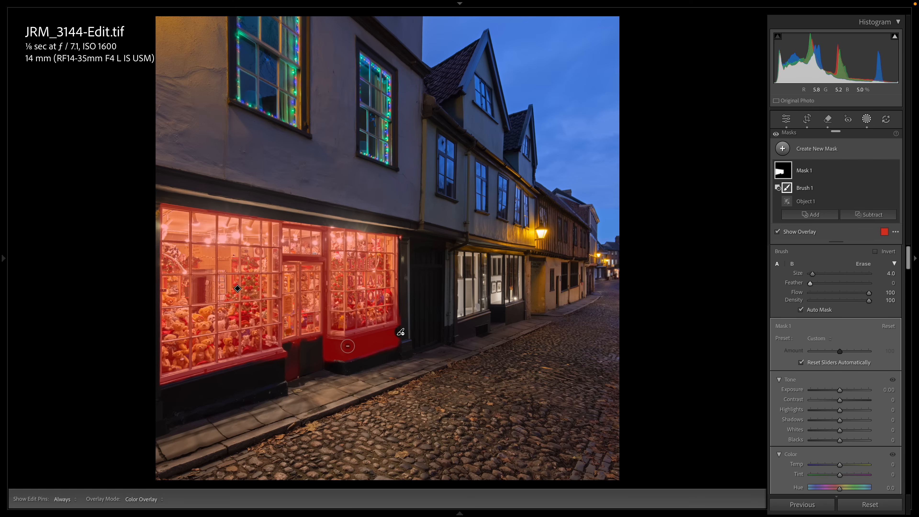
{"action": "mouse_move", "coordinate": [347, 346]}
{"action": "left_mouse_down"}
{"action": "mouse_move", "coordinate": [293, 346]}
{"action": "mouse_move", "coordinate": [288, 357]}
{"action": "left_mouse_up"}
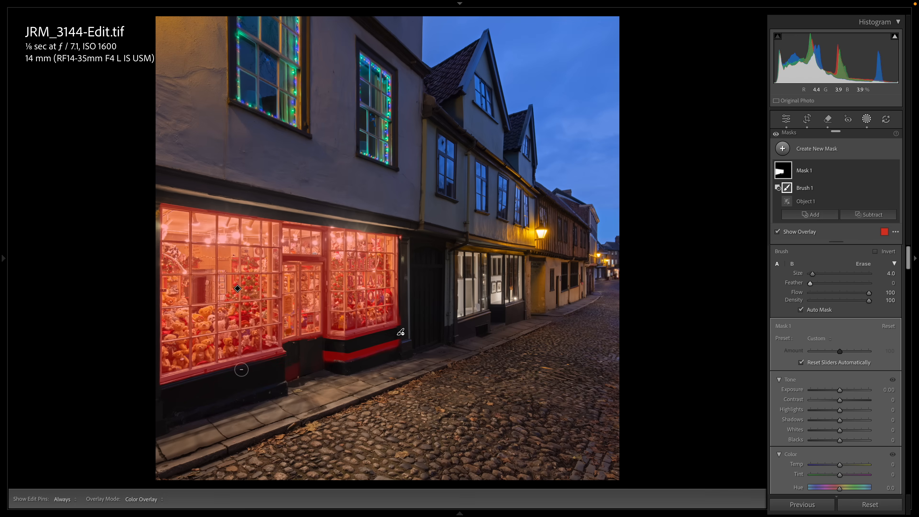
{"action": "left_click", "coordinate": [800, 309]}
{"action": "mouse_move", "coordinate": [319, 343]}
{"action": "left_mouse_down"}
{"action": "mouse_move", "coordinate": [296, 373]}
{"action": "mouse_move", "coordinate": [277, 383]}
{"action": "mouse_move", "coordinate": [291, 357]}
{"action": "mouse_move", "coordinate": [313, 360]}
{"action": "mouse_move", "coordinate": [289, 367]}
{"action": "mouse_move", "coordinate": [328, 353]}
{"action": "mouse_move", "coordinate": [348, 359]}
{"action": "mouse_move", "coordinate": [399, 342]}
{"action": "mouse_move", "coordinate": [330, 356]}
{"action": "left_mouse_up"}
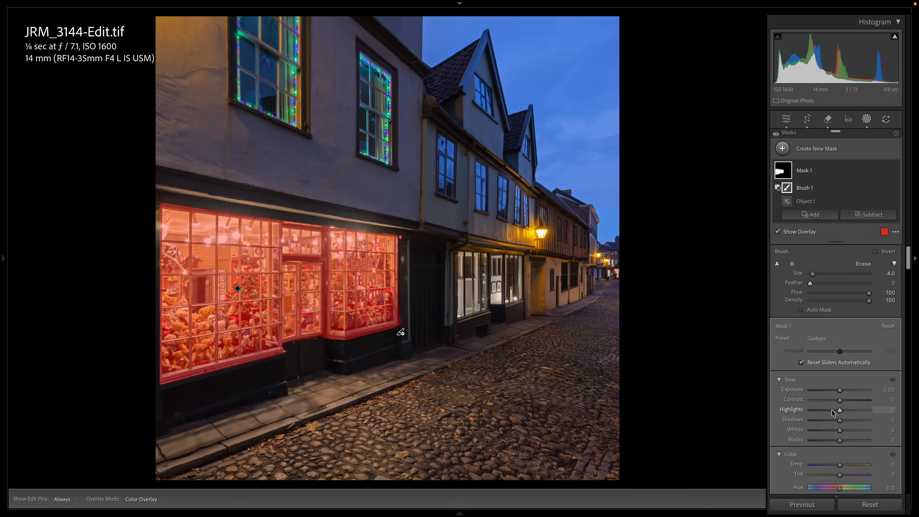
- Hide the overlay and set the shop window mask's Highlights to -64, Temp to 14, Tint to 45 and Saturation to -4
{"action": "key", "text": "o"}
{"action": "left_click_drag", "start_coordinate": [831, 409], "coordinate": [815, 409]}
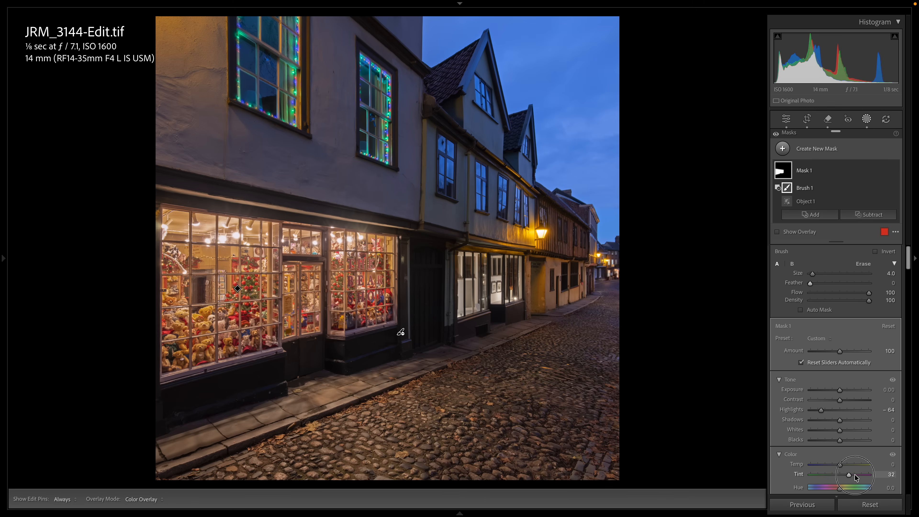
{"action": "left_click_drag", "start_coordinate": [854, 474], "coordinate": [852, 474]}
{"action": "scroll", "coordinate": [842, 482], "scroll_direction": "down", "scroll_amount": 3}
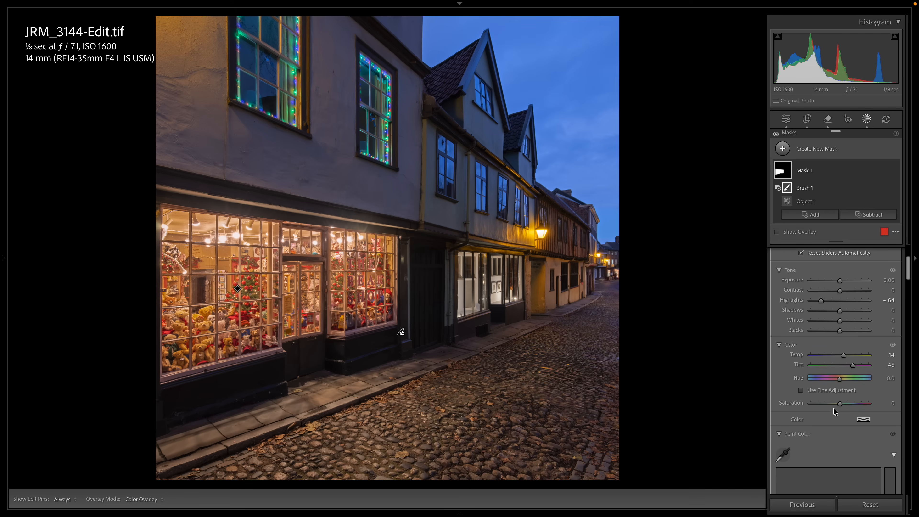
{"action": "left_click_drag", "start_coordinate": [834, 403], "coordinate": [838, 407]}
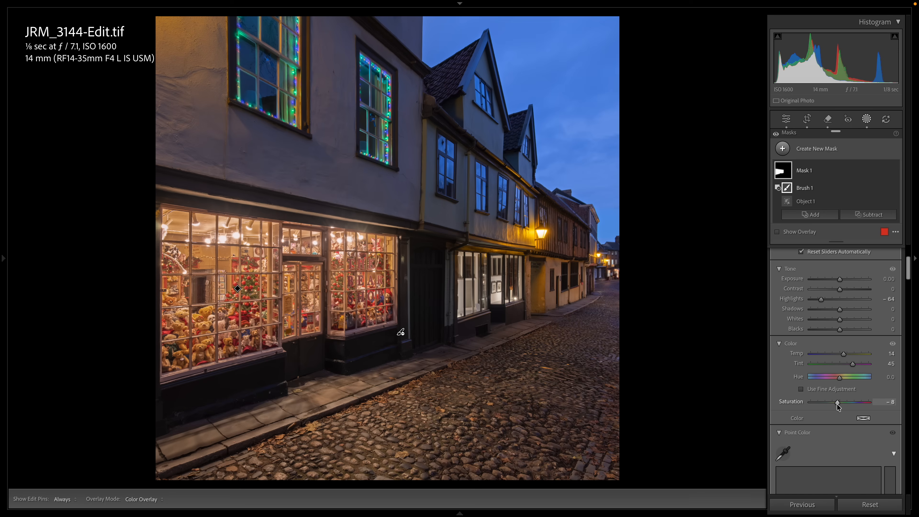
- Set the shop window mask's Clarity to 32
{"action": "scroll", "coordinate": [837, 405], "scroll_direction": "down", "scroll_amount": 10}
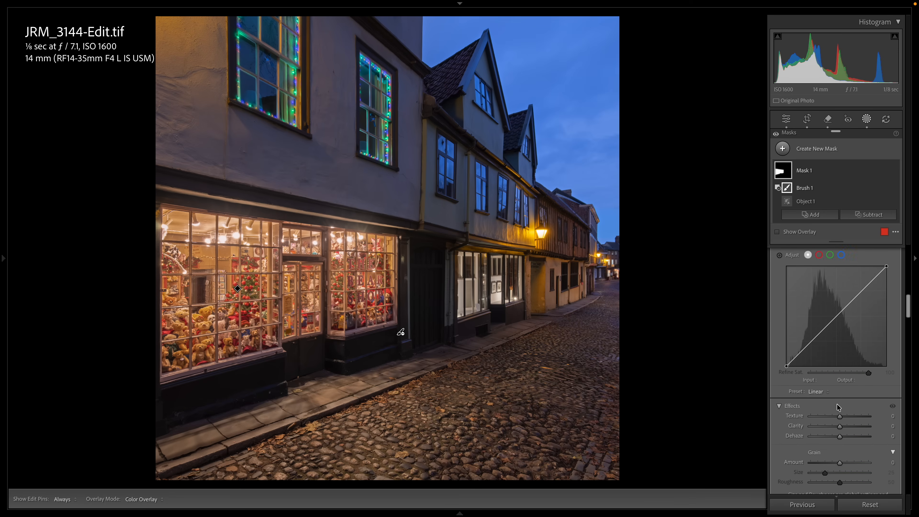
{"action": "scroll", "coordinate": [836, 403], "scroll_direction": "down", "scroll_amount": 2}
{"action": "left_click", "coordinate": [853, 379]}
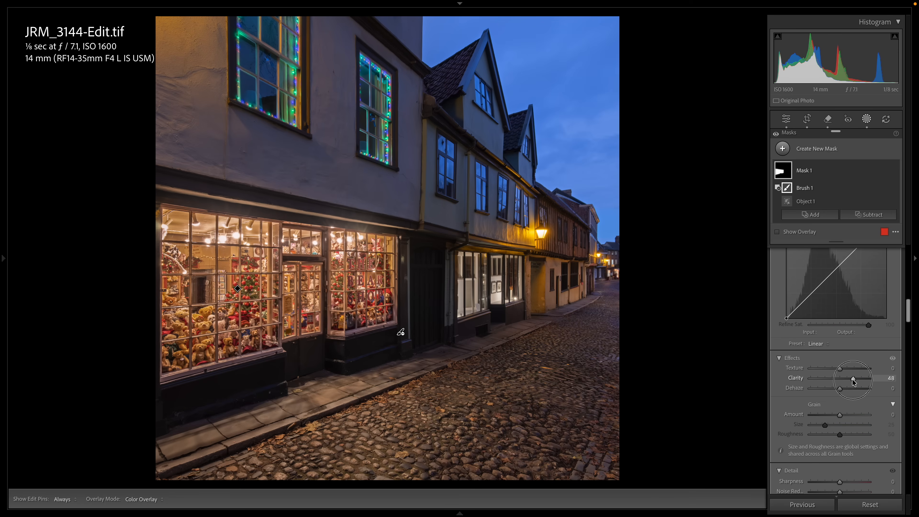
- Set the shop window mask's Highlights to -29 and Contrast to 34
{"action": "scroll", "coordinate": [847, 379], "scroll_direction": "up", "scroll_amount": 6}
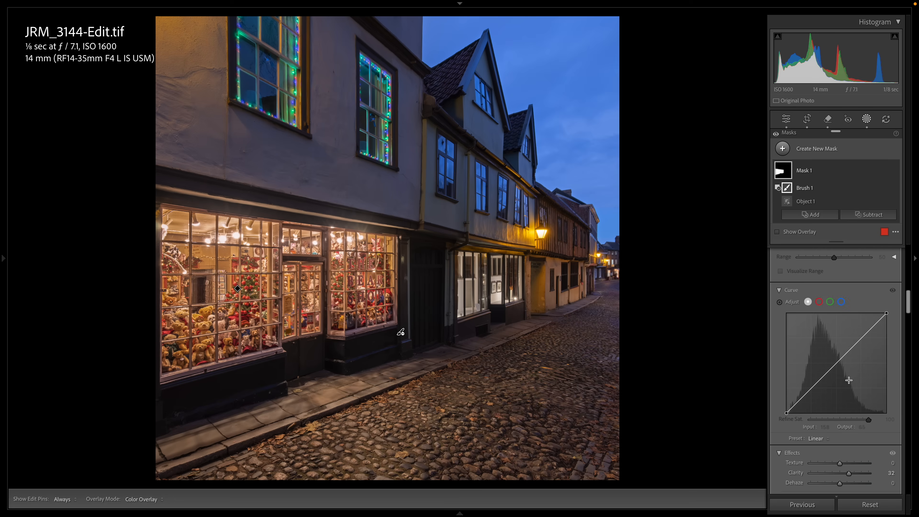
{"action": "scroll", "coordinate": [846, 354], "scroll_direction": "up", "scroll_amount": 5}
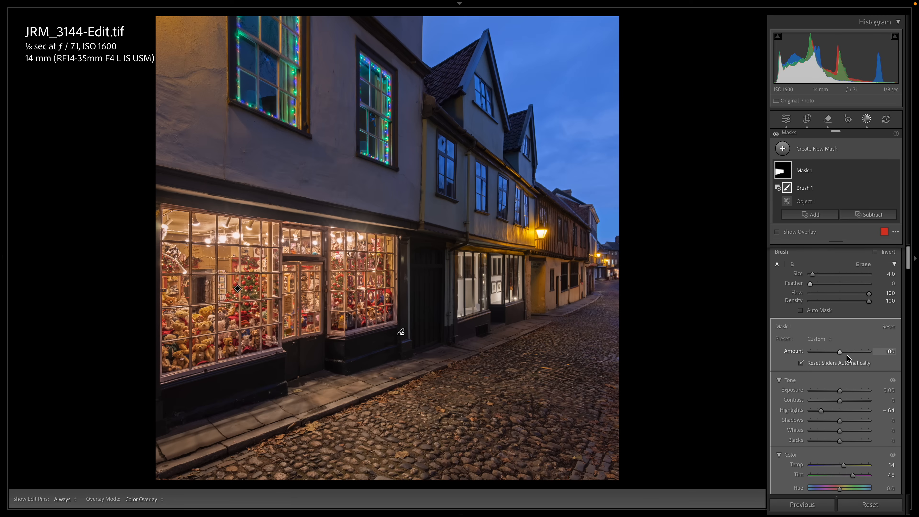
{"action": "left_click_drag", "start_coordinate": [820, 411], "coordinate": [831, 411]}
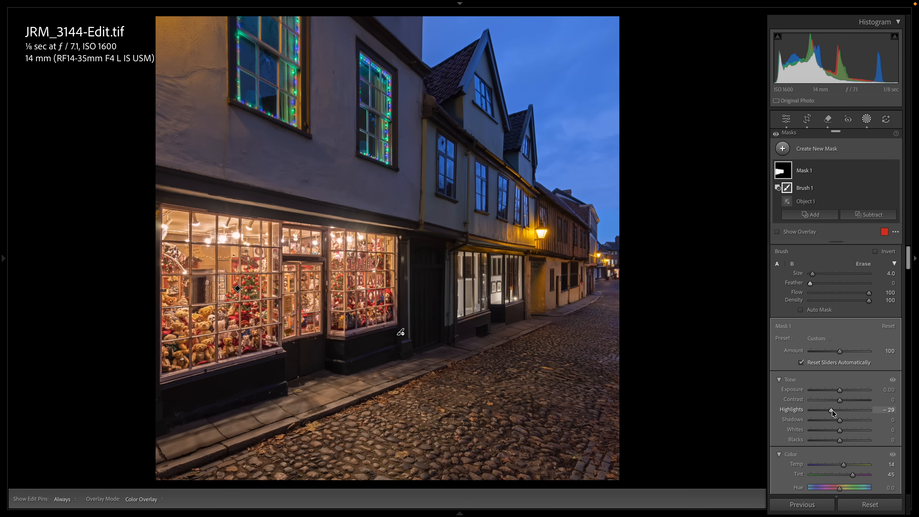
{"action": "scroll", "coordinate": [855, 408], "scroll_direction": "down", "scroll_amount": 4}
{"action": "scroll", "coordinate": [856, 409], "scroll_direction": "down", "scroll_amount": 1}
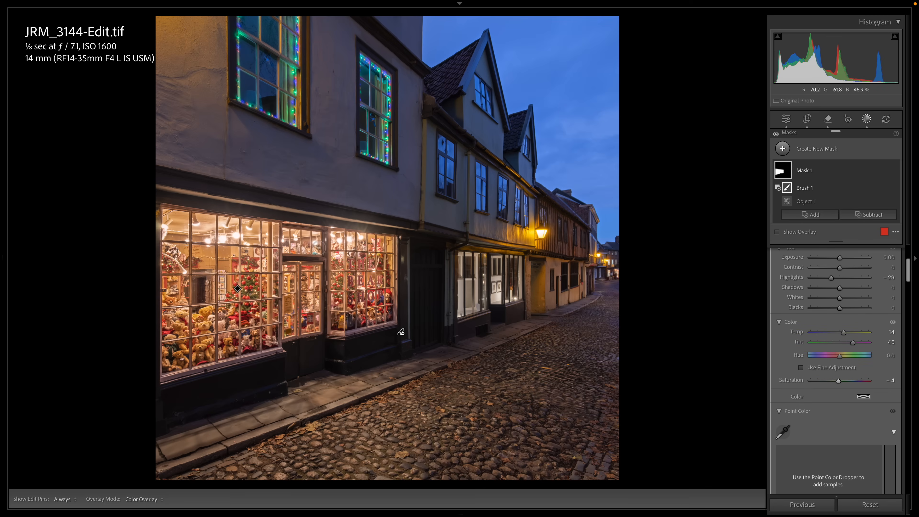
{"action": "scroll", "coordinate": [815, 327], "scroll_direction": "up", "scroll_amount": 5}
{"action": "scroll", "coordinate": [816, 328], "scroll_direction": "up", "scroll_amount": 2}
{"action": "left_click_drag", "start_coordinate": [840, 400], "coordinate": [847, 399]}
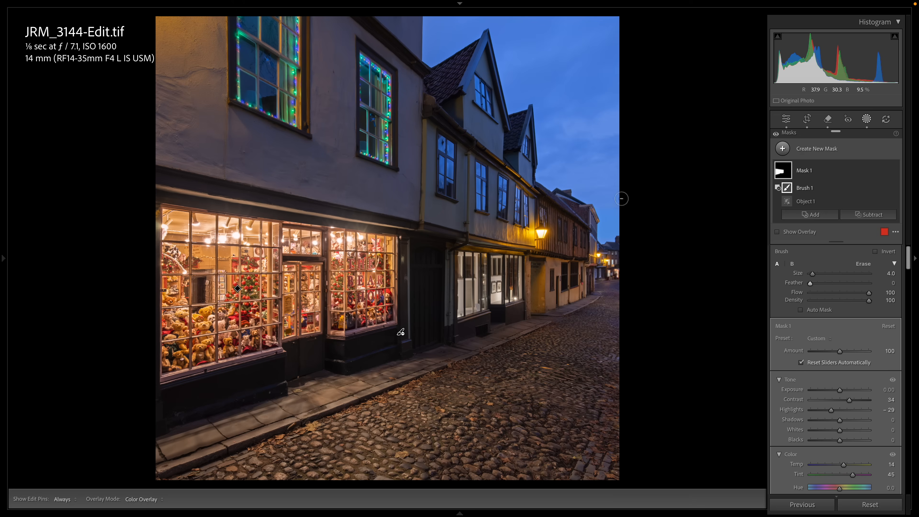
- Add a diagonal linear gradient mask from the upper-right sky down across the houses, with Temp 100, Tint 36 and Saturation 10
{"action": "left_click", "coordinate": [813, 146]}
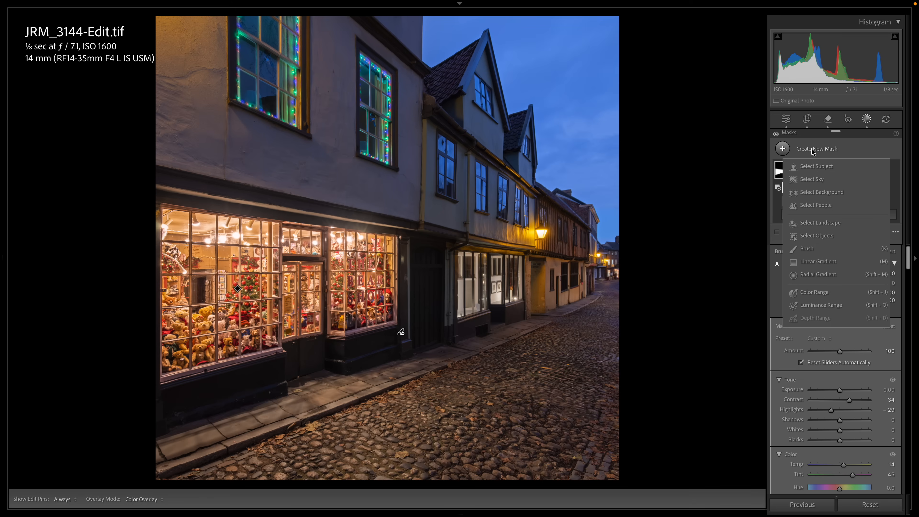
{"action": "left_click", "coordinate": [823, 263]}
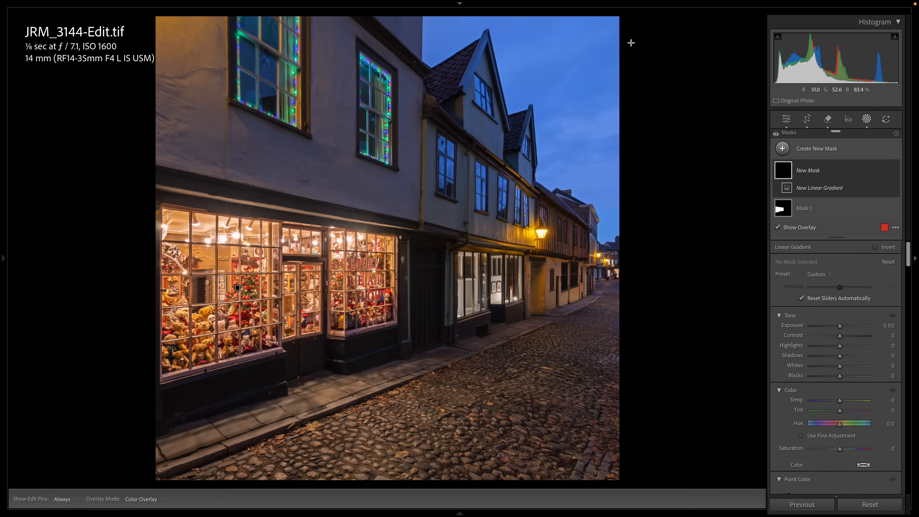
{"action": "left_click_drag", "start_coordinate": [612, 24], "coordinate": [434, 233]}
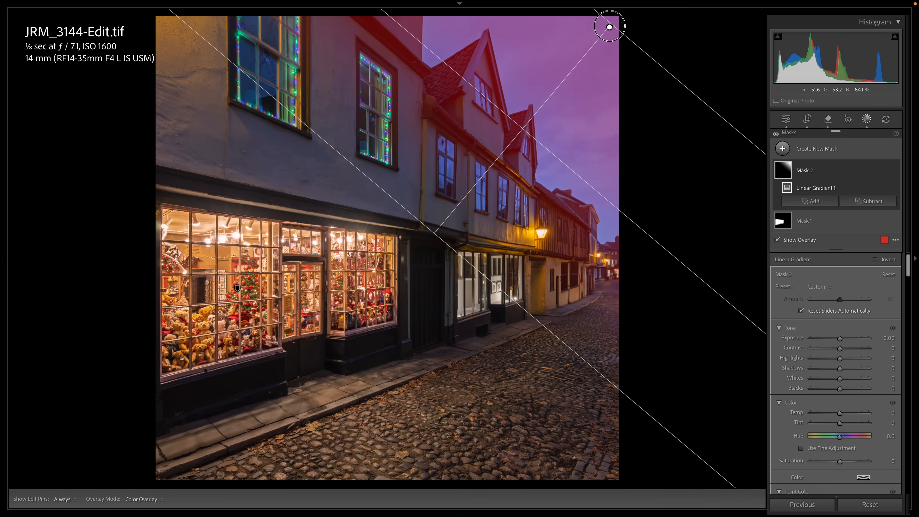
{"action": "left_click_drag", "start_coordinate": [610, 25], "coordinate": [559, 83]}
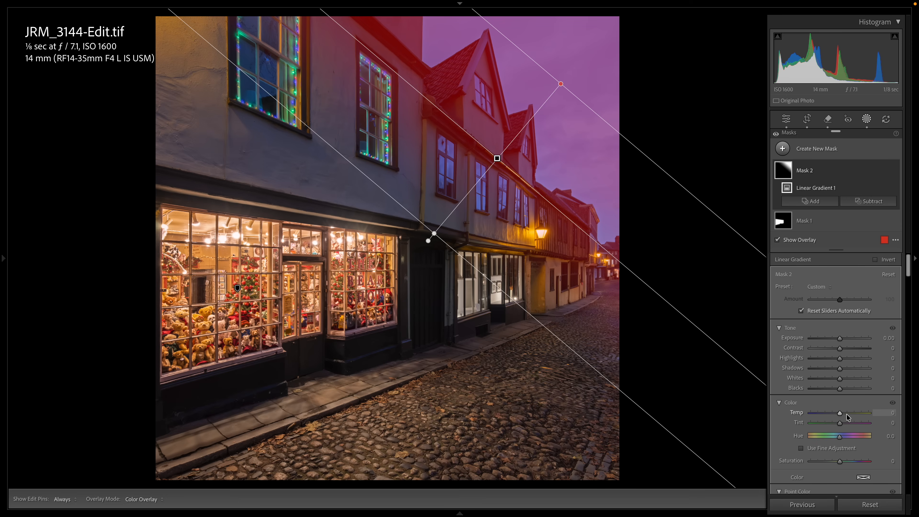
{"action": "mouse_move", "coordinate": [856, 415]}
{"action": "left_mouse_down"}
{"action": "mouse_move", "coordinate": [895, 420]}
{"action": "mouse_move", "coordinate": [851, 423]}
{"action": "left_mouse_up"}
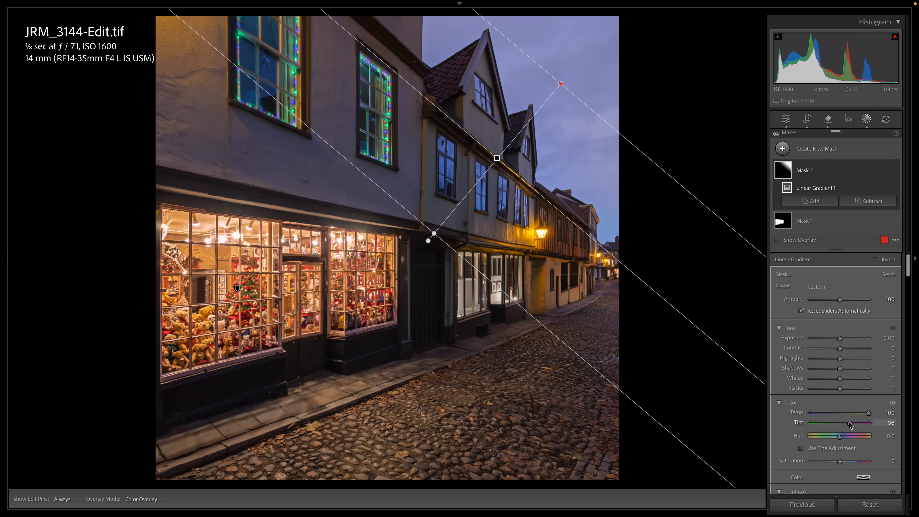
{"action": "mouse_move", "coordinate": [839, 461]}
{"action": "left_mouse_down"}
{"action": "mouse_move", "coordinate": [851, 462]}
{"action": "mouse_move", "coordinate": [842, 464]}
{"action": "left_mouse_up"}
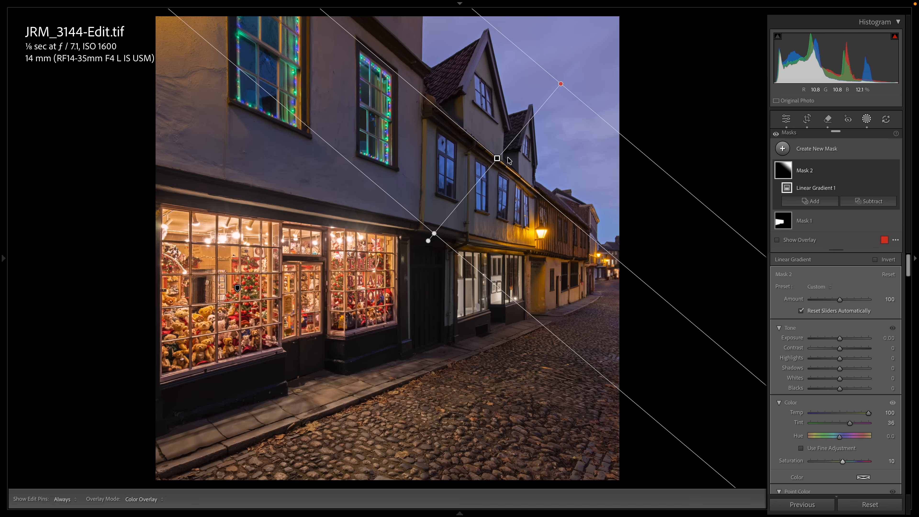
- Duplicate Mask 2, shift the copy's gradient edges toward the upper-right sky, and set its Exposure to -1.33 and Tint to 7
{"action": "right_click", "coordinate": [497, 158]}
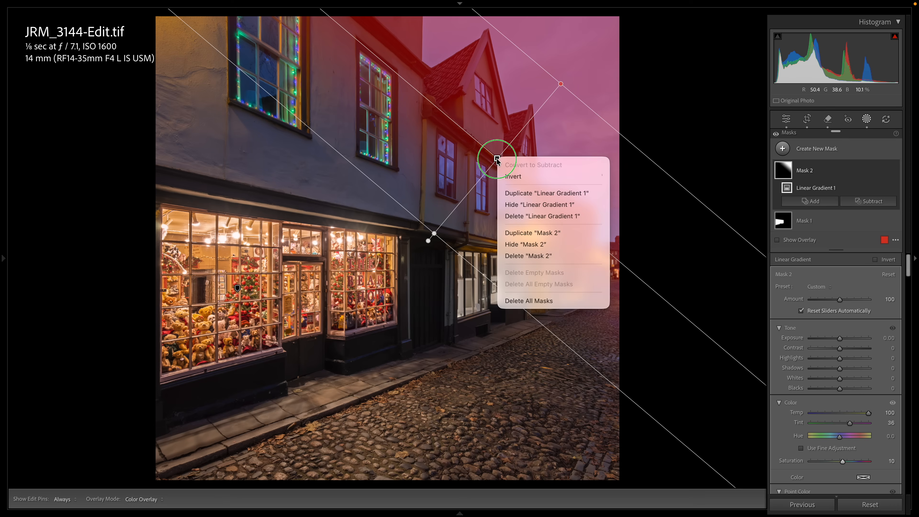
{"action": "left_click", "coordinate": [532, 233]}
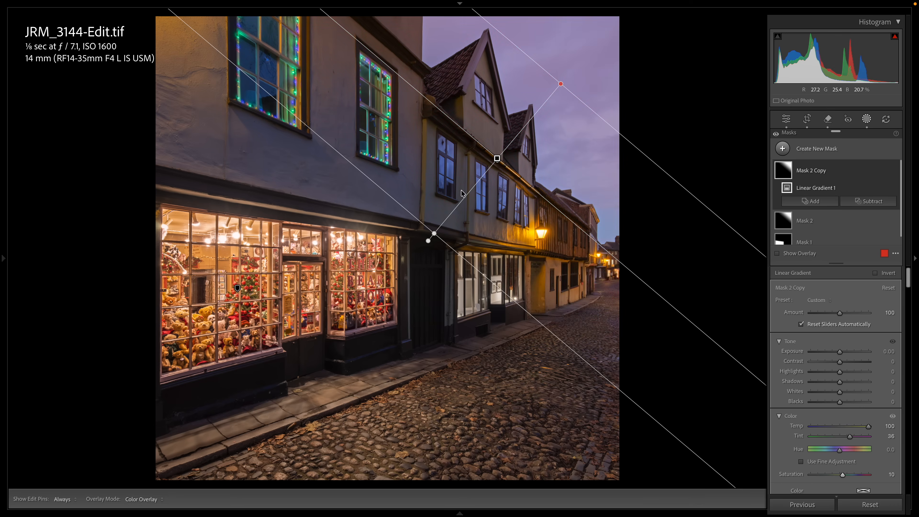
{"action": "left_click_drag", "start_coordinate": [430, 236], "coordinate": [460, 203]}
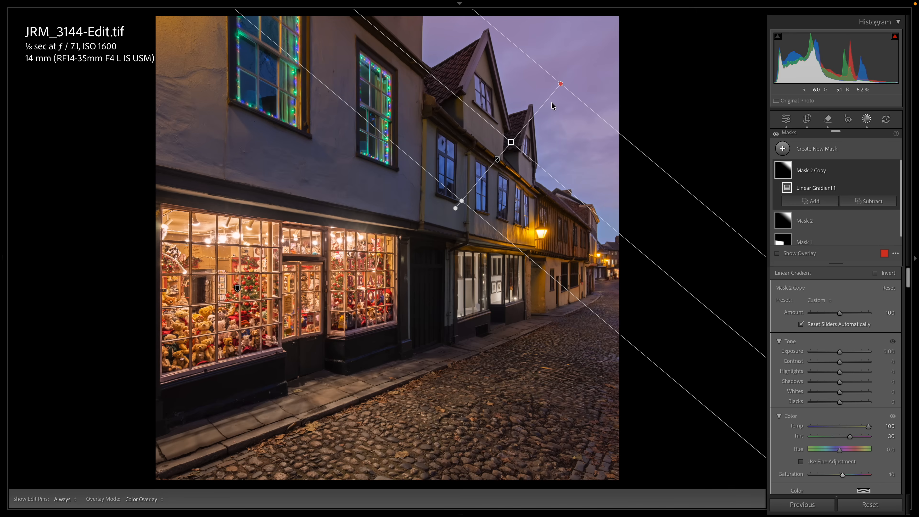
{"action": "left_click_drag", "start_coordinate": [560, 84], "coordinate": [576, 65]}
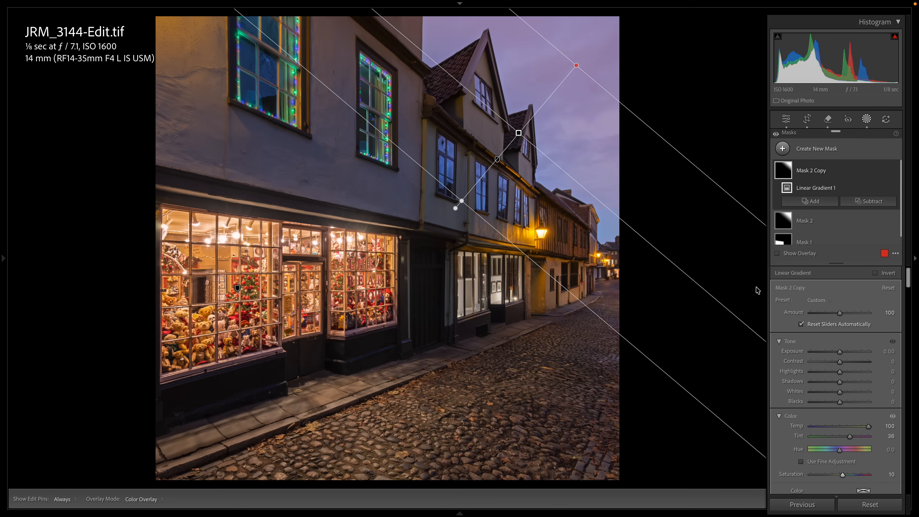
{"action": "left_click_drag", "start_coordinate": [839, 352], "coordinate": [830, 353]}
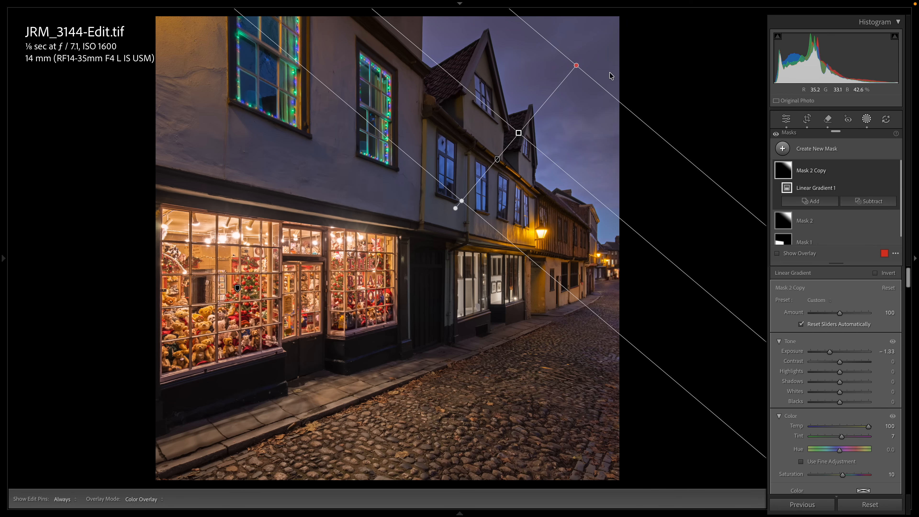
{"action": "left_click_drag", "start_coordinate": [576, 65], "coordinate": [584, 55]}
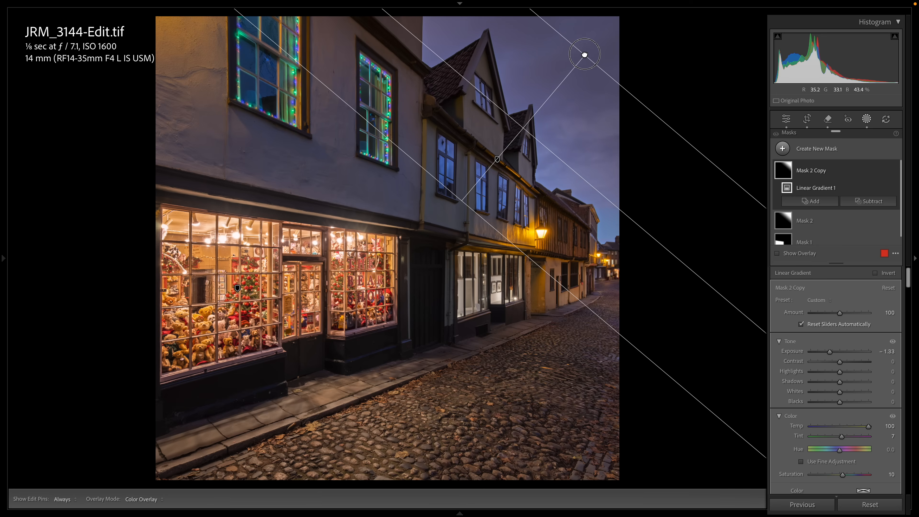
- Duplicate Mask 2 Copy, move the new gradient into the photo's upper-right corner, and set its Exposure to -1.53
{"action": "right_click", "coordinate": [523, 128]}
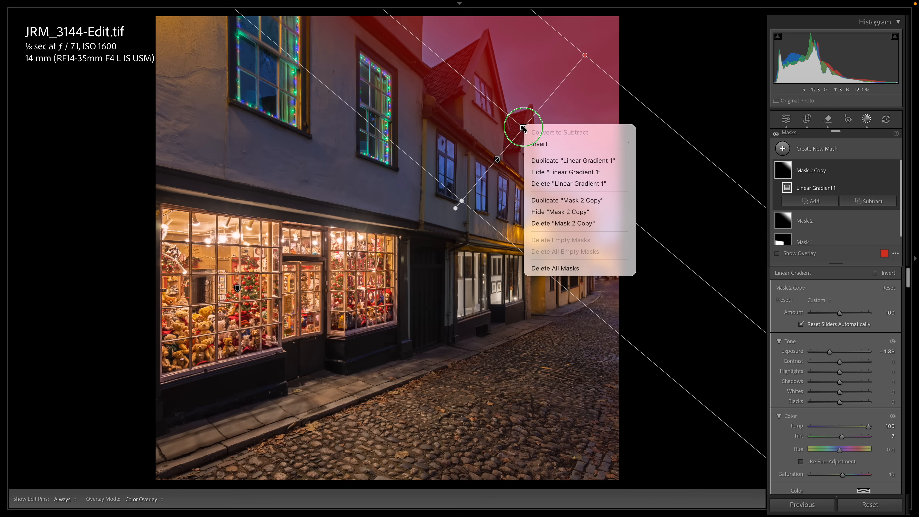
{"action": "left_click", "coordinate": [542, 200]}
{"action": "left_click_drag", "start_coordinate": [523, 127], "coordinate": [554, 97]}
{"action": "left_click_drag", "start_coordinate": [496, 168], "coordinate": [529, 126]}
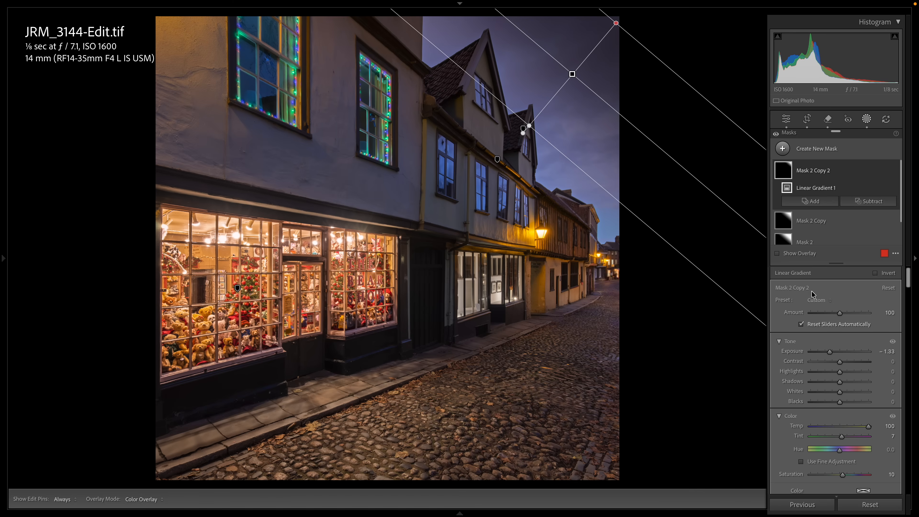
{"action": "left_click_drag", "start_coordinate": [828, 349], "coordinate": [827, 350]}
- Create a new object-selection mask with brush size 8 on the large upper window just right of the nearest house
{"action": "left_click", "coordinate": [801, 148]}
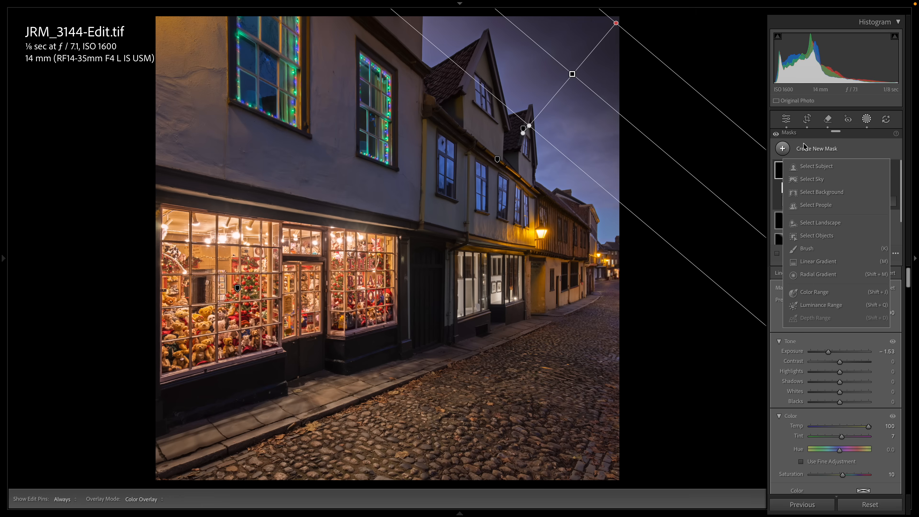
{"action": "left_click", "coordinate": [809, 237]}
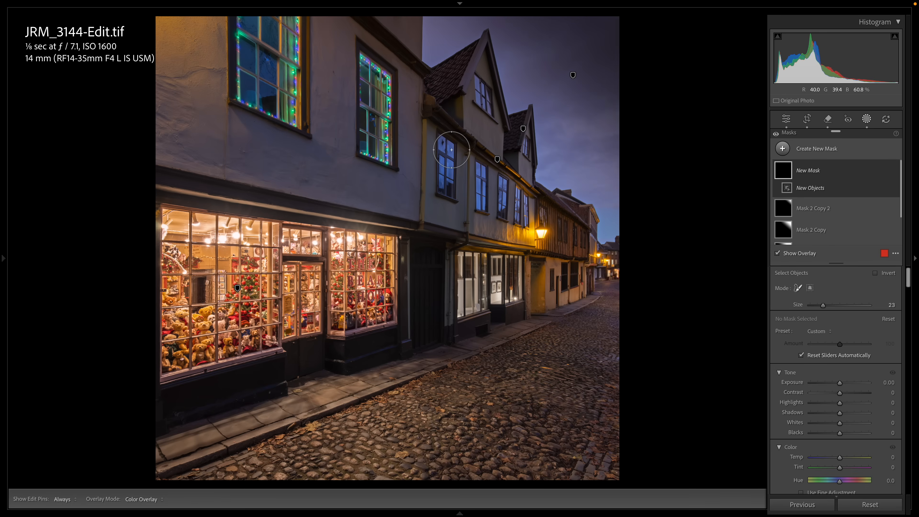
{"action": "scroll", "coordinate": [449, 150], "scroll_direction": "down", "scroll_amount": 7}
{"action": "mouse_move", "coordinate": [438, 133]}
{"action": "left_mouse_down"}
{"action": "mouse_move", "coordinate": [452, 146]}
{"action": "mouse_move", "coordinate": [456, 203]}
{"action": "mouse_move", "coordinate": [438, 193]}
{"action": "mouse_move", "coordinate": [442, 141]}
{"action": "left_mouse_up"}
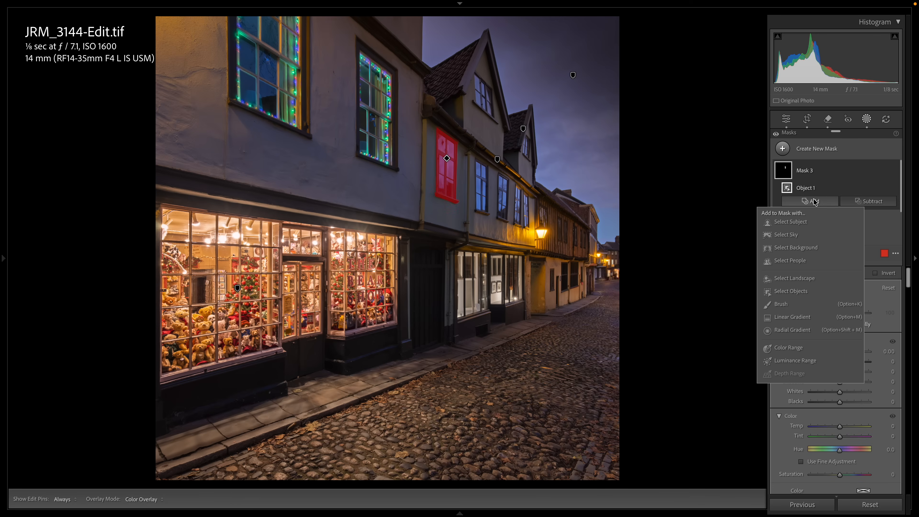
- Add the four smaller first-floor windows receding towards the street lamp to Mask 3 with object selection
{"action": "left_click", "coordinate": [785, 291]}
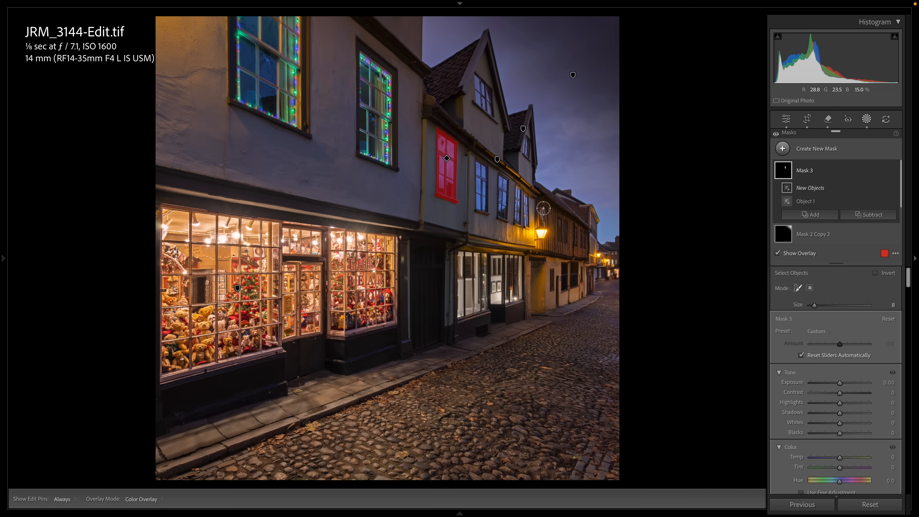
{"action": "mouse_move", "coordinate": [476, 164]}
{"action": "left_mouse_down"}
{"action": "mouse_move", "coordinate": [483, 214]}
{"action": "mouse_move", "coordinate": [479, 173]}
{"action": "mouse_move", "coordinate": [502, 214]}
{"action": "mouse_move", "coordinate": [526, 224]}
{"action": "left_mouse_up"}
{"action": "left_click", "coordinate": [810, 215]}
{"action": "left_click", "coordinate": [810, 227]}
{"action": "left_click", "coordinate": [790, 318]}
{"action": "left_click", "coordinate": [810, 242]}
{"action": "left_click", "coordinate": [791, 331]}
{"action": "scroll", "coordinate": [826, 203], "scroll_direction": "down", "scroll_amount": 1}
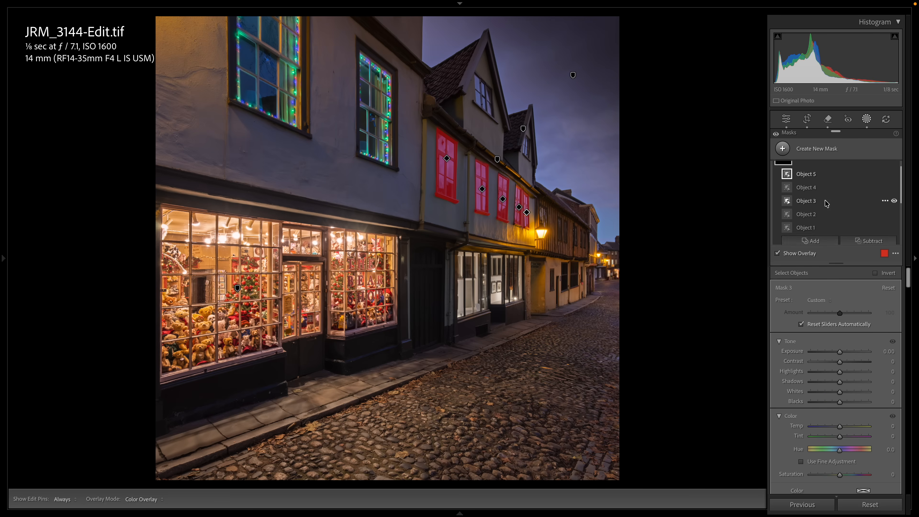
- Add the two gable windows in the roofs to Mask 3 with object selection
{"action": "left_click", "coordinate": [810, 241]}
{"action": "left_click", "coordinate": [791, 330]}
{"action": "left_click_drag", "start_coordinate": [479, 78], "coordinate": [490, 115]}
{"action": "scroll", "coordinate": [818, 207], "scroll_direction": "down", "scroll_amount": 3}
{"action": "left_click", "coordinate": [810, 211]}
{"action": "left_click", "coordinate": [790, 300]}
{"action": "left_click_drag", "start_coordinate": [526, 140], "coordinate": [528, 157]}
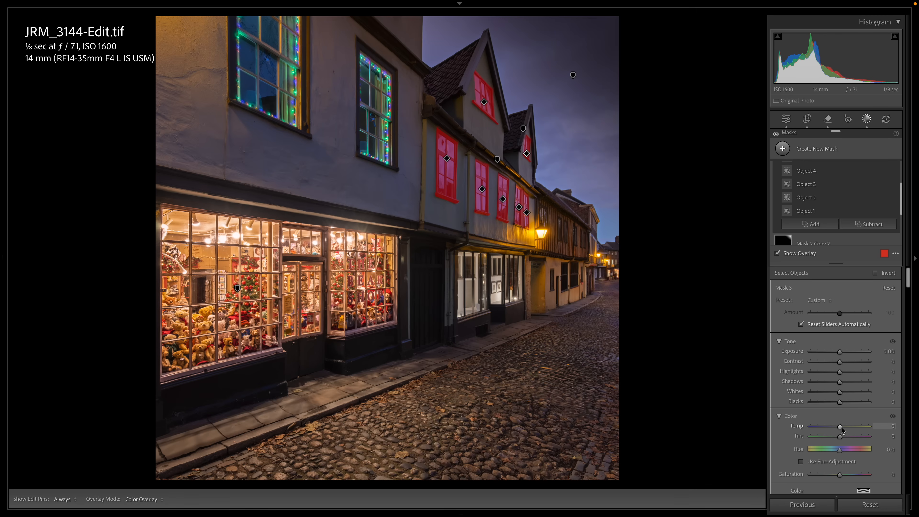
- Warm the masked windows with Temp 100 and Tint -1, and raise their Saturation moderately
{"action": "left_click_drag", "start_coordinate": [840, 428], "coordinate": [877, 428]}
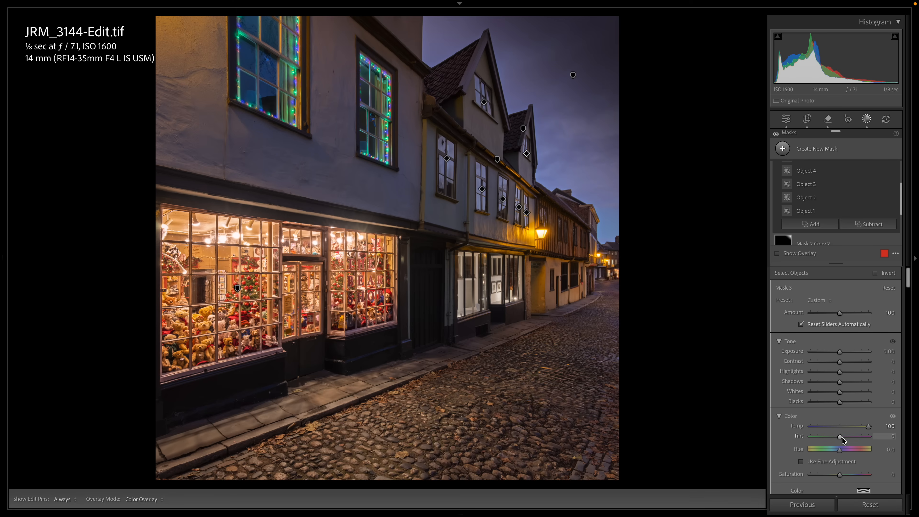
{"action": "left_click_drag", "start_coordinate": [841, 436], "coordinate": [838, 438]}
{"action": "scroll", "coordinate": [850, 427], "scroll_direction": "down", "scroll_amount": 4}
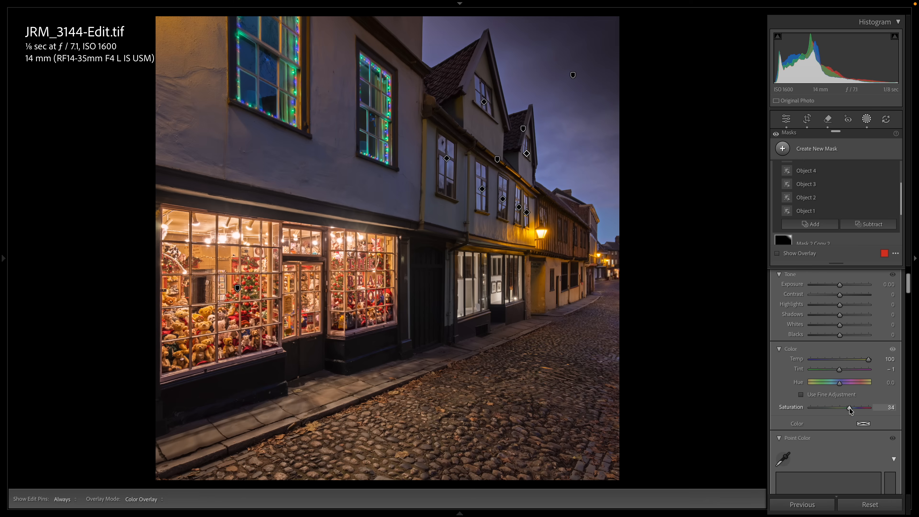
{"action": "left_click_drag", "start_coordinate": [849, 408], "coordinate": [844, 411]}
{"action": "scroll", "coordinate": [846, 333], "scroll_direction": "down", "scroll_amount": 10}
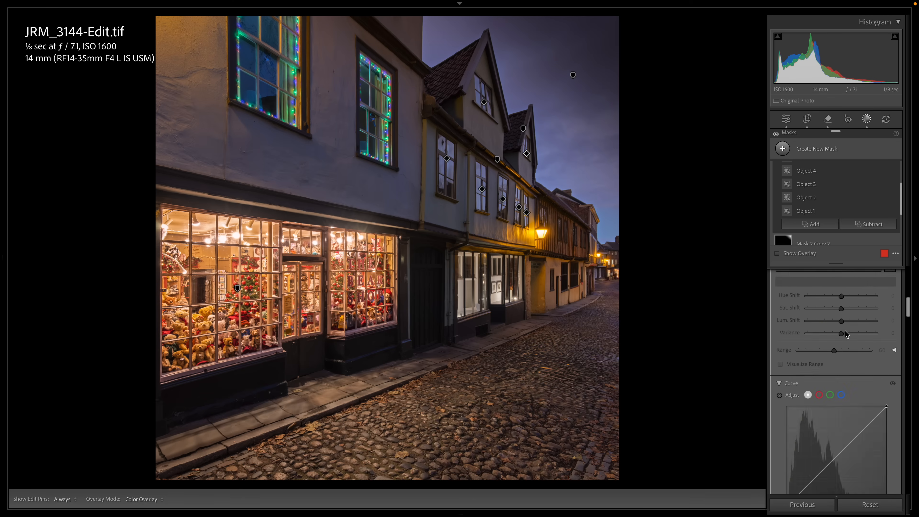
- Set the upper windows mask's Clarity to -20 and leave masking
{"action": "scroll", "coordinate": [846, 334], "scroll_direction": "down", "scroll_amount": 10}
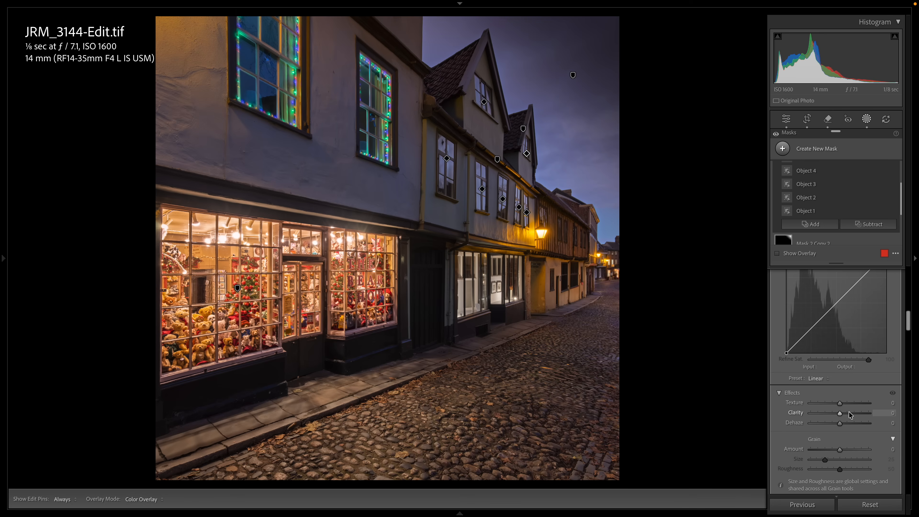
{"action": "left_click", "coordinate": [849, 412]}
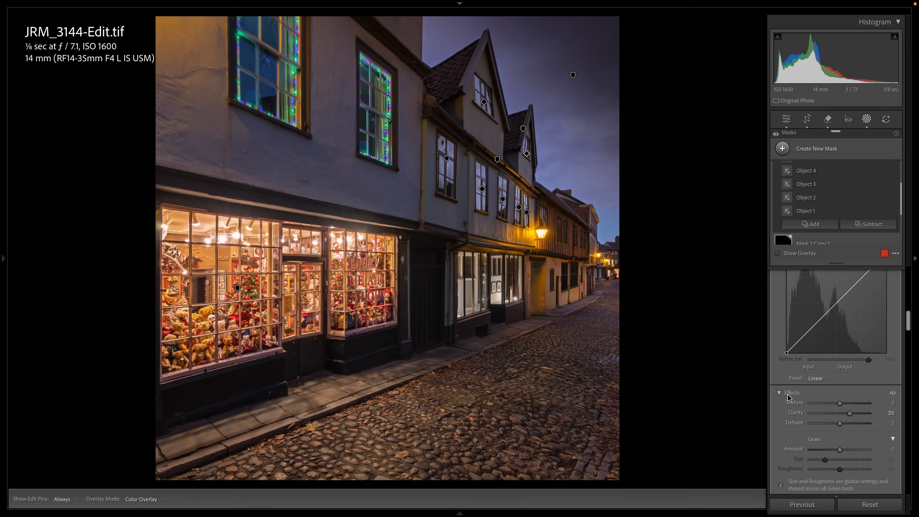
{"action": "left_click", "coordinate": [827, 413]}
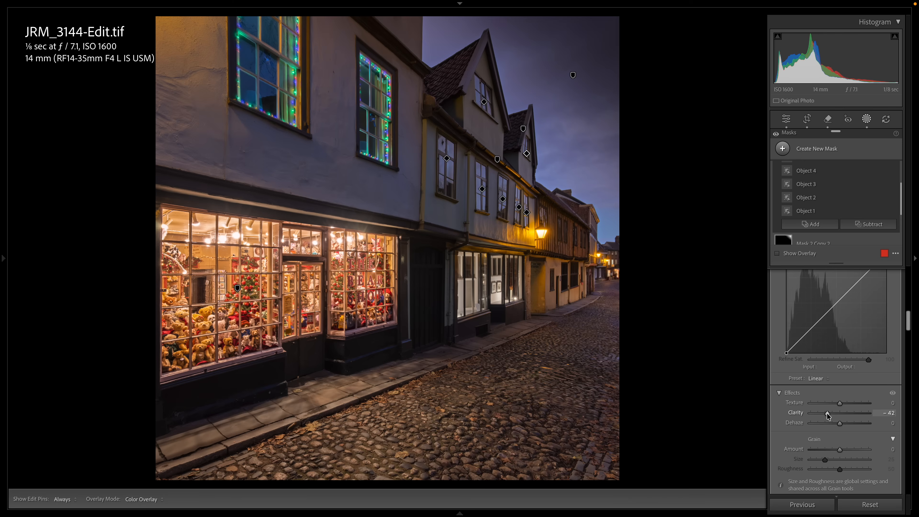
{"action": "mouse_move", "coordinate": [827, 414]}
{"action": "left_mouse_down"}
{"action": "mouse_move", "coordinate": [843, 414]}
{"action": "mouse_move", "coordinate": [831, 414]}
{"action": "left_mouse_up"}
{"action": "left_click", "coordinate": [826, 148]}
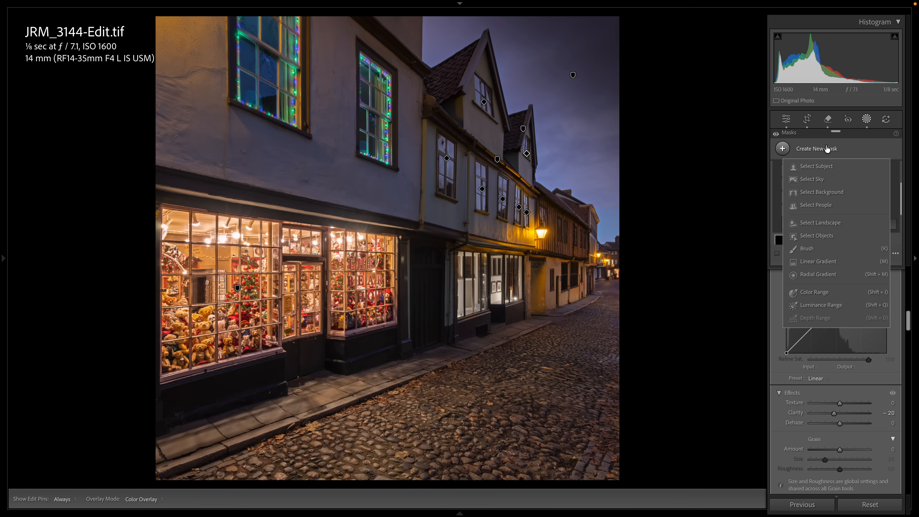
{"action": "left_click", "coordinate": [865, 124]}
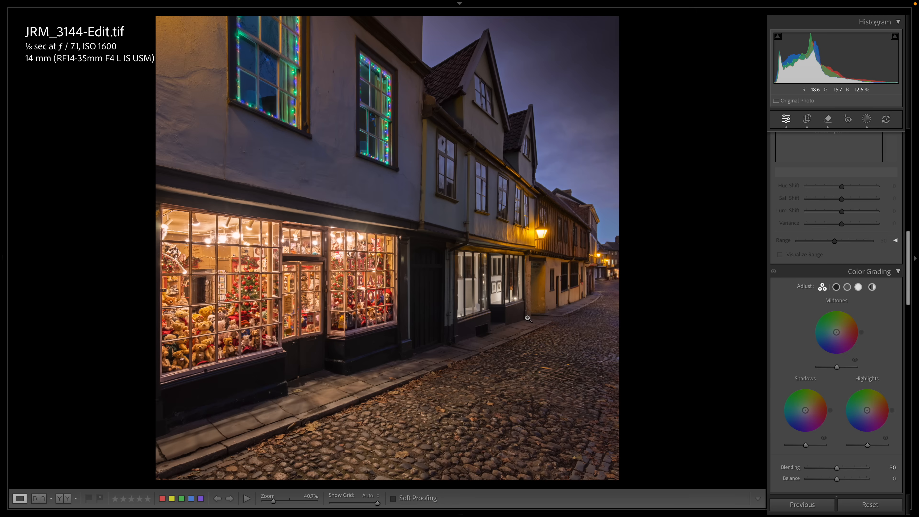
- Add a wide, flat radial gradient mask across the pavement and cobbles below the street lamp
{"action": "left_click", "coordinate": [865, 119]}
{"action": "left_click", "coordinate": [824, 152]}
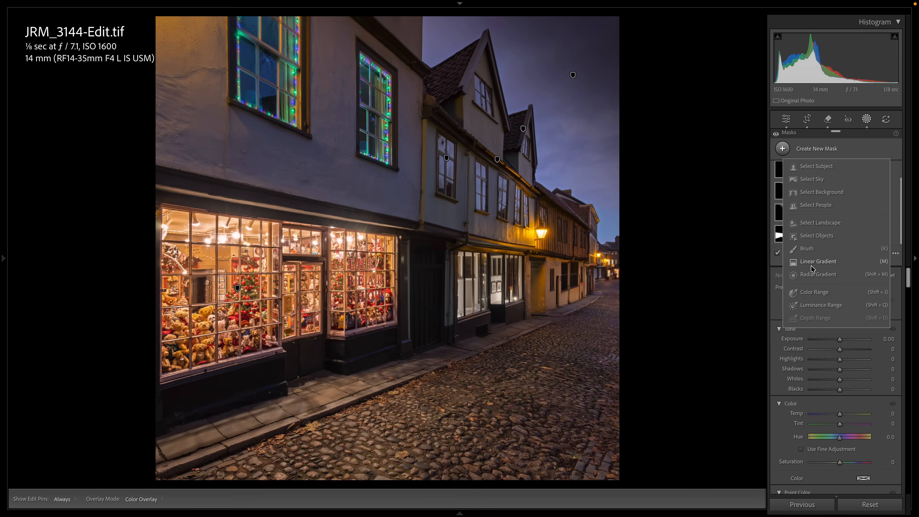
{"action": "left_click", "coordinate": [816, 275]}
{"action": "left_click_drag", "start_coordinate": [566, 320], "coordinate": [633, 329]}
{"action": "left_click_drag", "start_coordinate": [566, 322], "coordinate": [547, 310]}
{"action": "left_click_drag", "start_coordinate": [608, 334], "coordinate": [623, 335]}
- Set the radial gradient mask's Exposure to 1.53, Temp to 69 and Clarity to 20
{"action": "left_click_drag", "start_coordinate": [839, 366], "coordinate": [850, 366]}
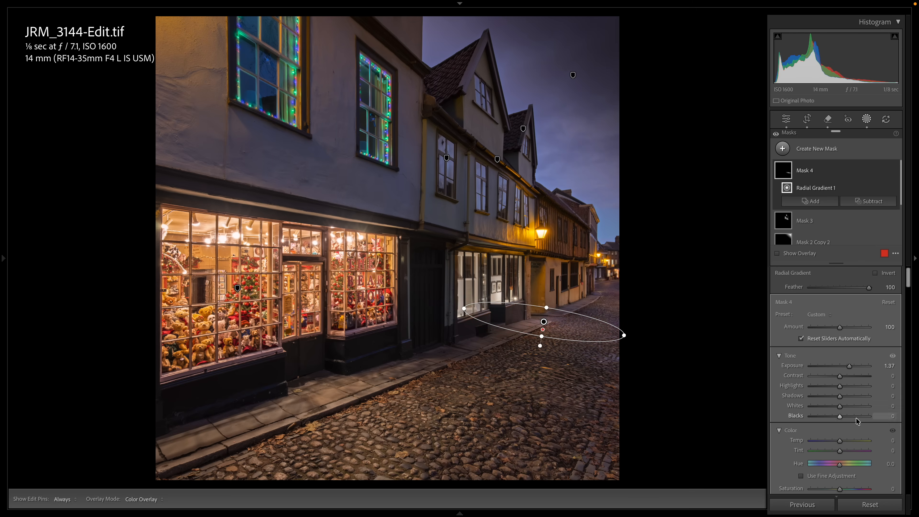
{"action": "left_click", "coordinate": [852, 440]}
{"action": "left_click_drag", "start_coordinate": [853, 440], "coordinate": [854, 440]}
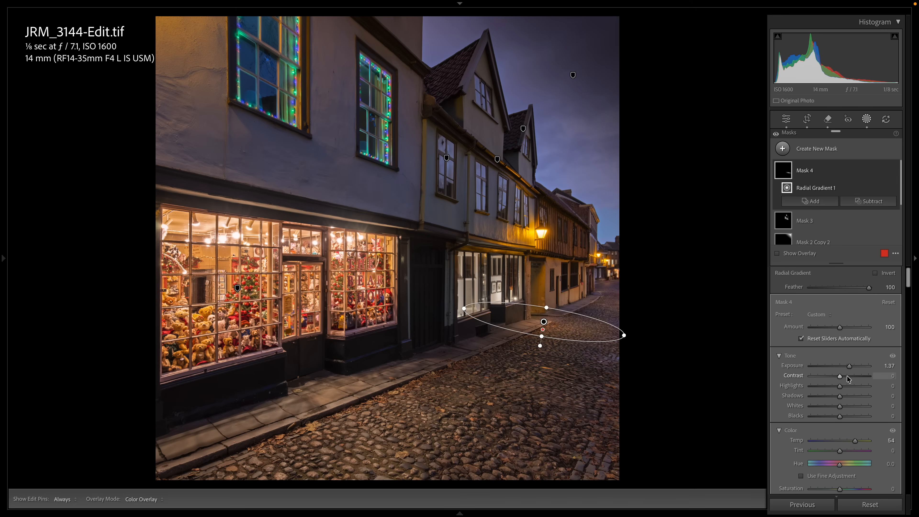
{"action": "left_click_drag", "start_coordinate": [849, 366], "coordinate": [851, 366]}
{"action": "left_click", "coordinate": [854, 440]}
{"action": "left_click_drag", "start_coordinate": [857, 443], "coordinate": [860, 442]}
{"action": "scroll", "coordinate": [859, 438], "scroll_direction": "down", "scroll_amount": 5}
{"action": "scroll", "coordinate": [860, 435], "scroll_direction": "down", "scroll_amount": 6}
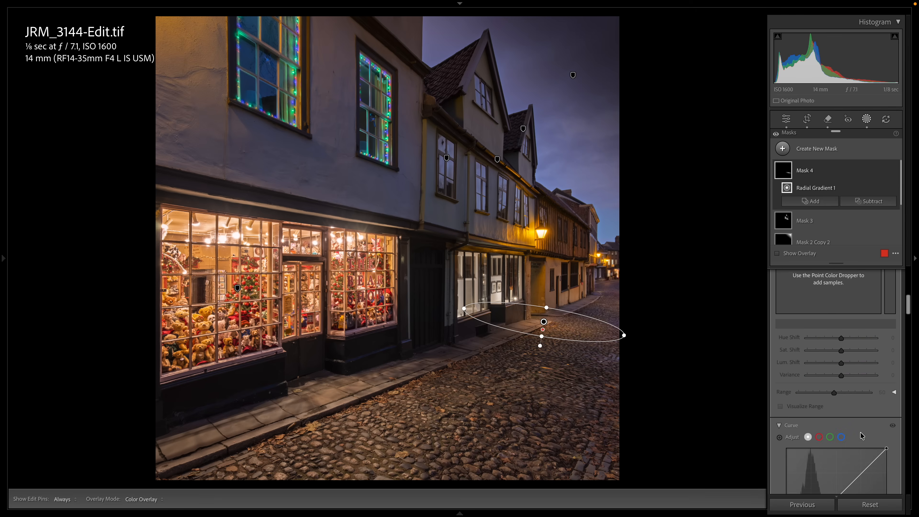
{"action": "scroll", "coordinate": [862, 435], "scroll_direction": "down", "scroll_amount": 1}
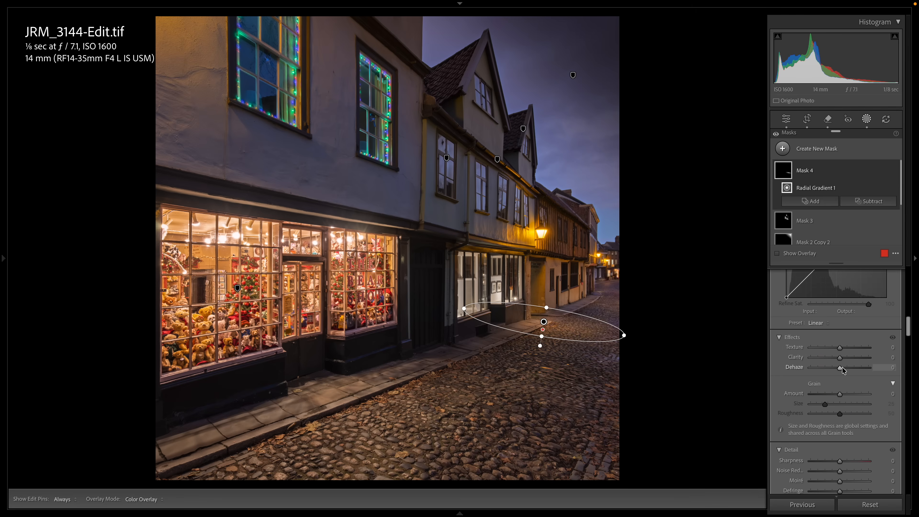
{"action": "left_click_drag", "start_coordinate": [839, 357], "coordinate": [844, 357]}
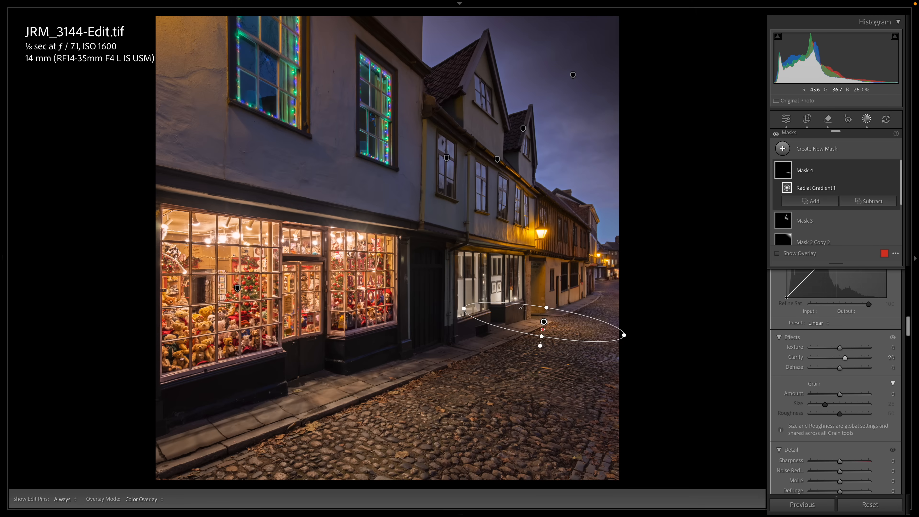
- Subtract the white shop front from Mask 4 using a brush with size 4.0 and feather 82, and leave masking
{"action": "left_click", "coordinate": [854, 202]}
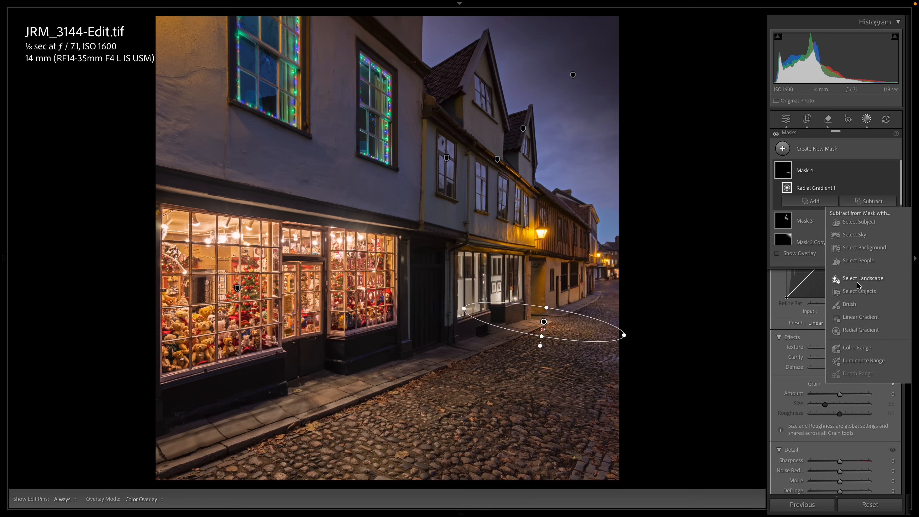
{"action": "left_click", "coordinate": [855, 303]}
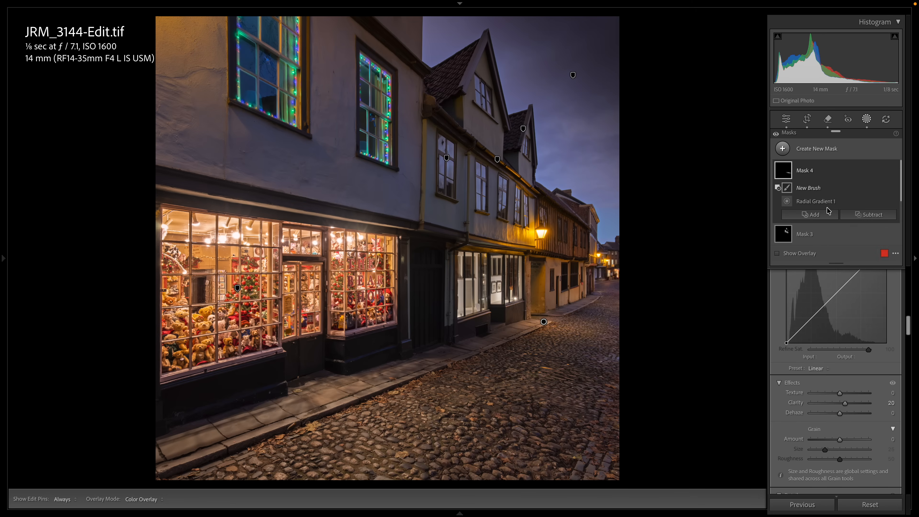
{"action": "scroll", "coordinate": [830, 411], "scroll_direction": "up", "scroll_amount": 5}
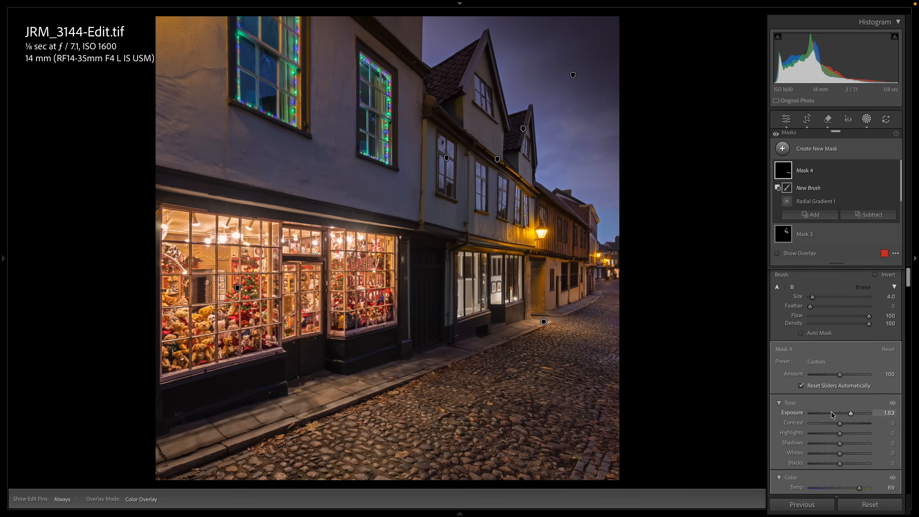
{"action": "left_click", "coordinate": [851, 304]}
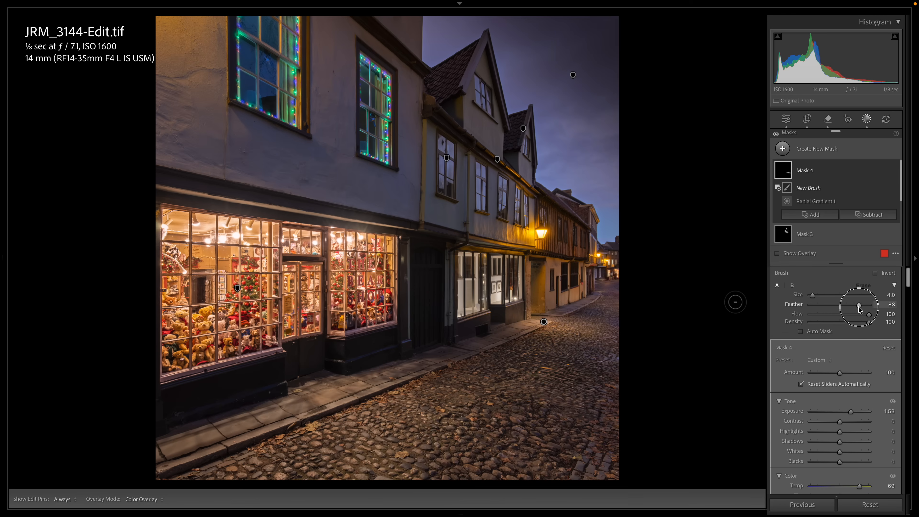
{"action": "left_click_drag", "start_coordinate": [858, 307], "coordinate": [857, 307]}
{"action": "mouse_move", "coordinate": [514, 297]}
{"action": "left_mouse_down"}
{"action": "mouse_move", "coordinate": [455, 320]}
{"action": "mouse_move", "coordinate": [485, 302]}
{"action": "mouse_move", "coordinate": [454, 302]}
{"action": "left_mouse_up"}
{"action": "mouse_move", "coordinate": [786, 172]}
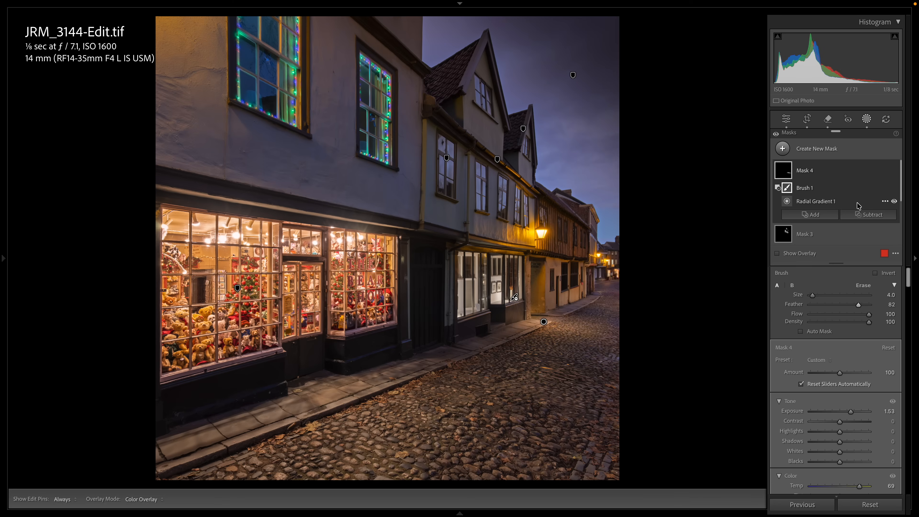
{"action": "left_click", "coordinate": [866, 119]}
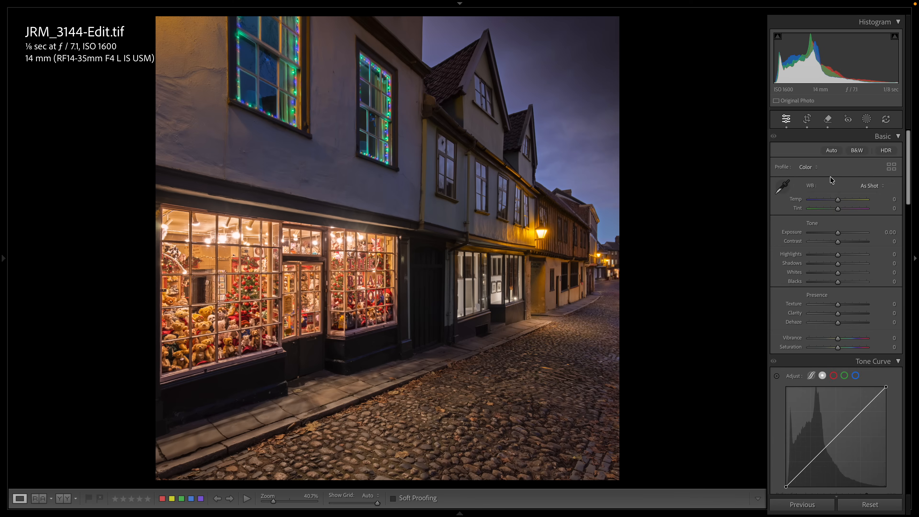
- Try a Post-Crop Vignetting Amount of -31 and bring it back to +1
{"action": "scroll", "coordinate": [823, 215], "scroll_direction": "down", "scroll_amount": 15}
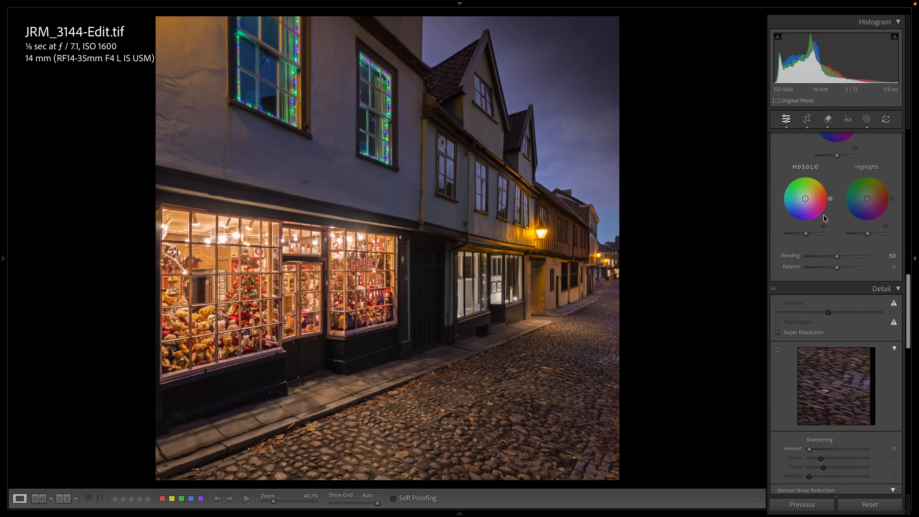
{"action": "scroll", "coordinate": [823, 215], "scroll_direction": "down", "scroll_amount": 5}
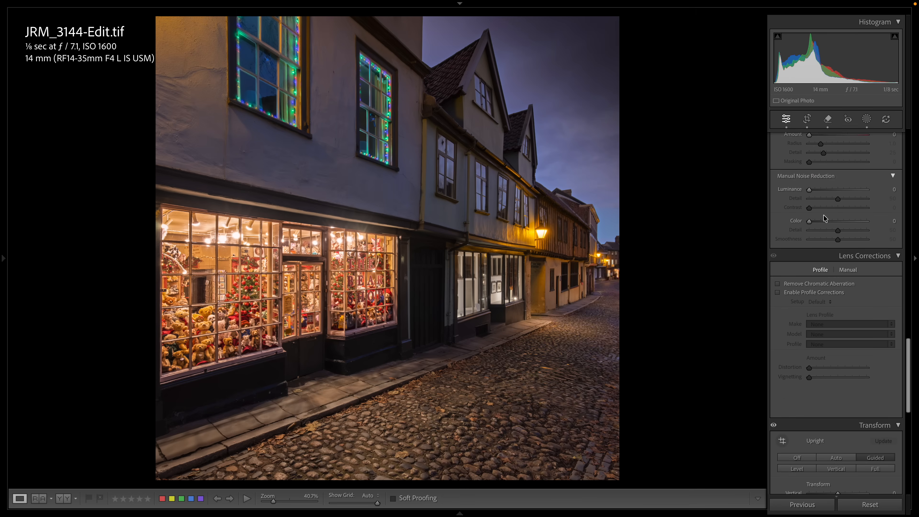
{"action": "scroll", "coordinate": [824, 217], "scroll_direction": "down", "scroll_amount": 8}
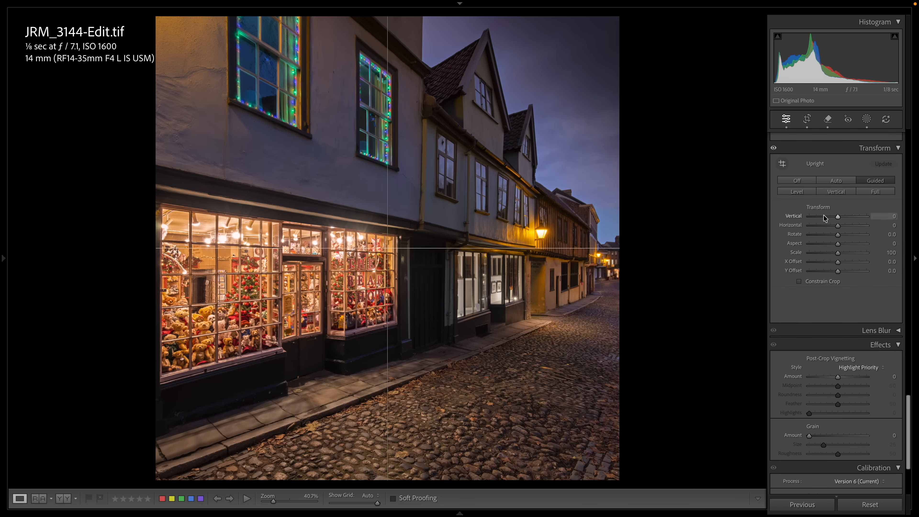
{"action": "left_click", "coordinate": [829, 270]}
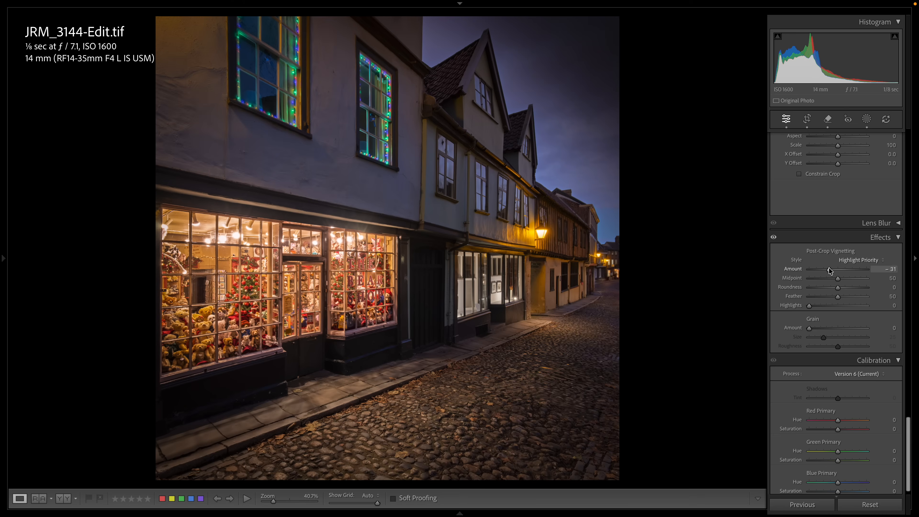
{"action": "left_click_drag", "start_coordinate": [829, 269], "coordinate": [838, 269]}
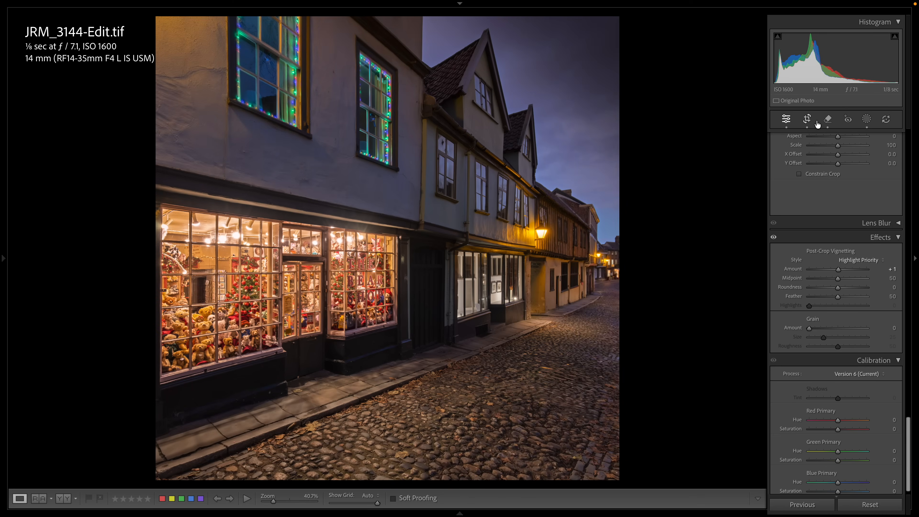
- Crop the photo from above so it cuts through the upper shop windows, keeping its full width, and apply the crop
{"action": "left_click", "coordinate": [807, 120]}
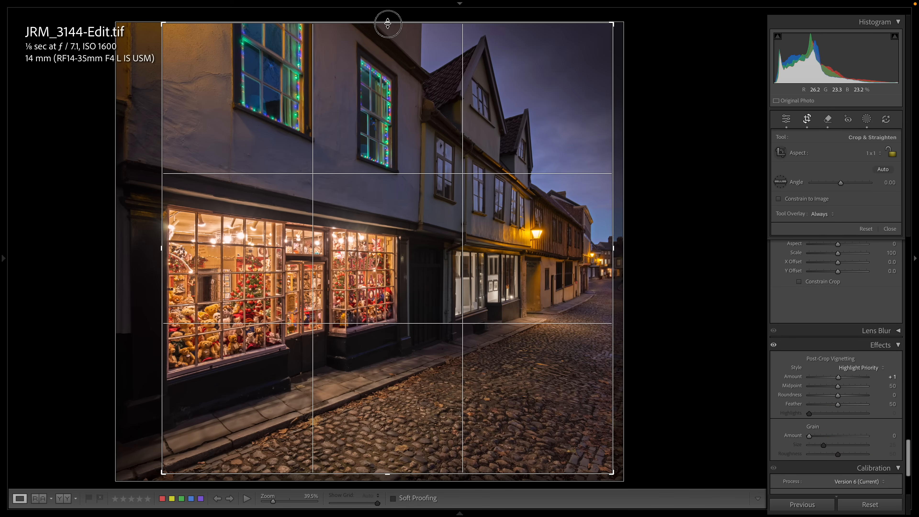
{"action": "left_click_drag", "start_coordinate": [386, 22], "coordinate": [388, 62]}
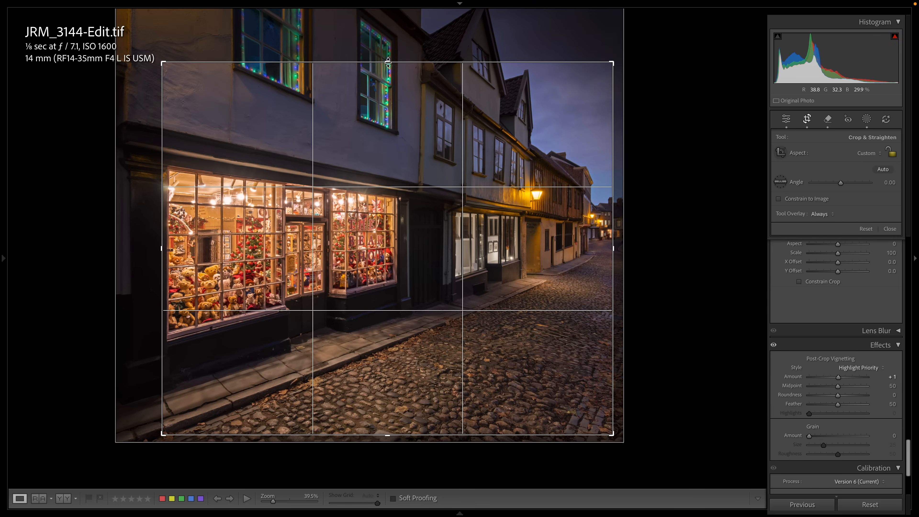
{"action": "left_click_drag", "start_coordinate": [387, 62], "coordinate": [387, 63]}
{"action": "key", "text": "Return"}
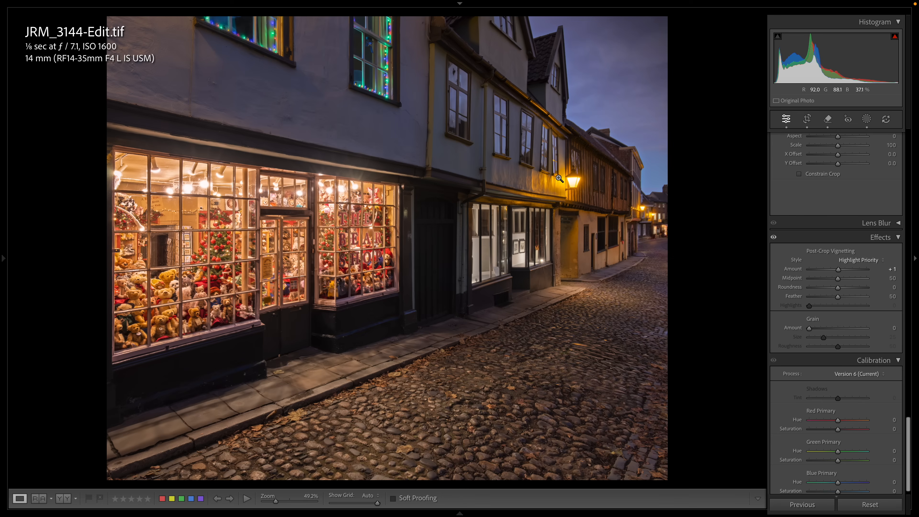
- Crop a strip of foreground cobblestones off the photo from below, keeping its full width, and apply the crop
{"action": "left_click", "coordinate": [807, 119]}
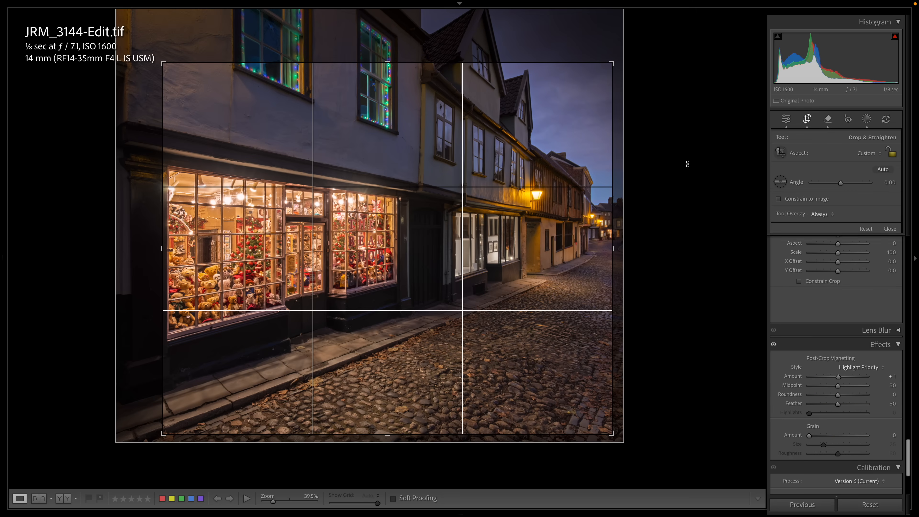
{"action": "left_click_drag", "start_coordinate": [387, 433], "coordinate": [391, 413]}
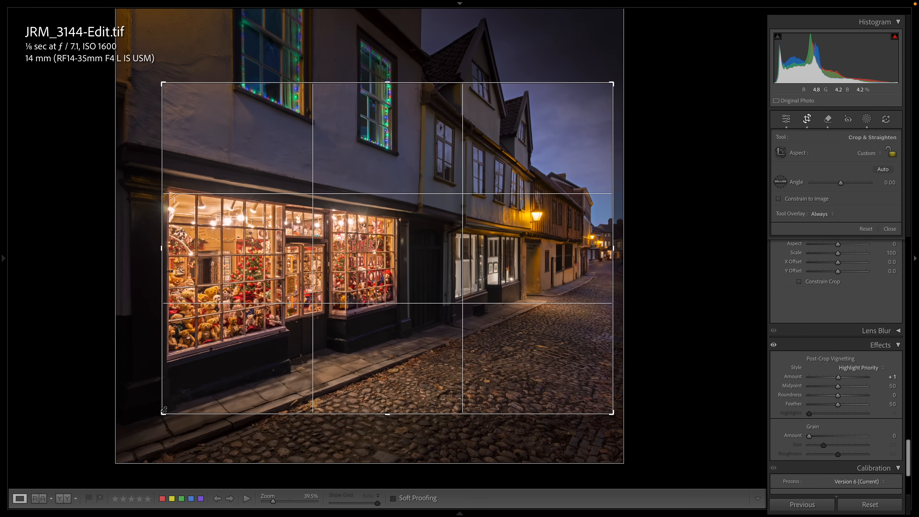
{"action": "key", "text": "Return"}
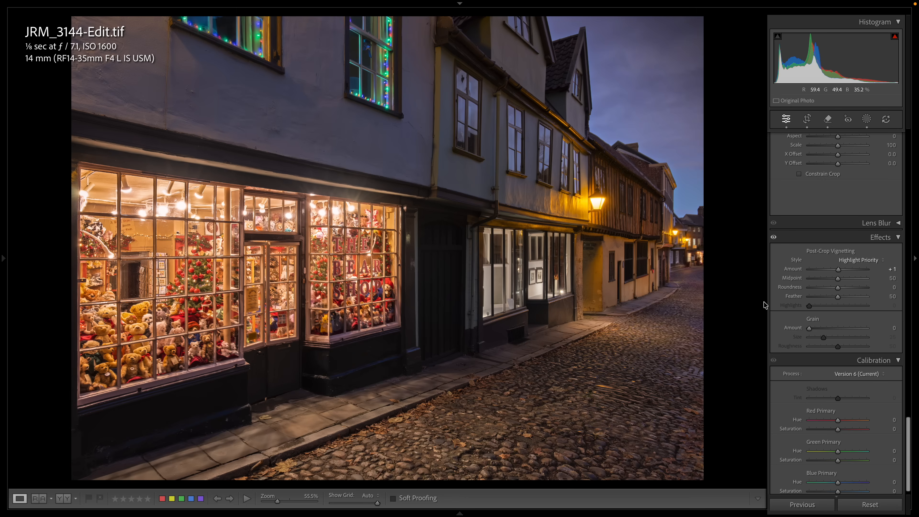
- Set the Post-Crop Vignetting Amount to -30 and its Feather to 100
{"action": "scroll", "coordinate": [829, 275], "scroll_direction": "down", "scroll_amount": 1}
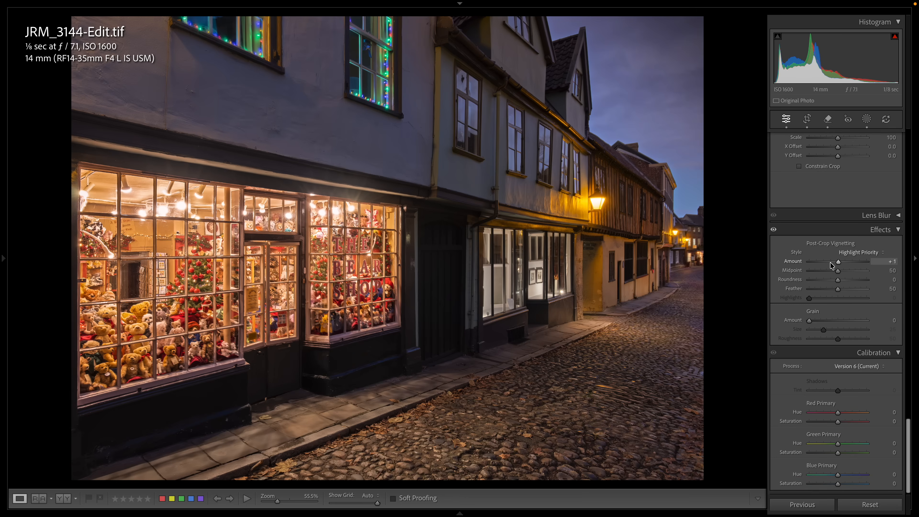
{"action": "left_click_drag", "start_coordinate": [830, 263], "coordinate": [870, 291]}
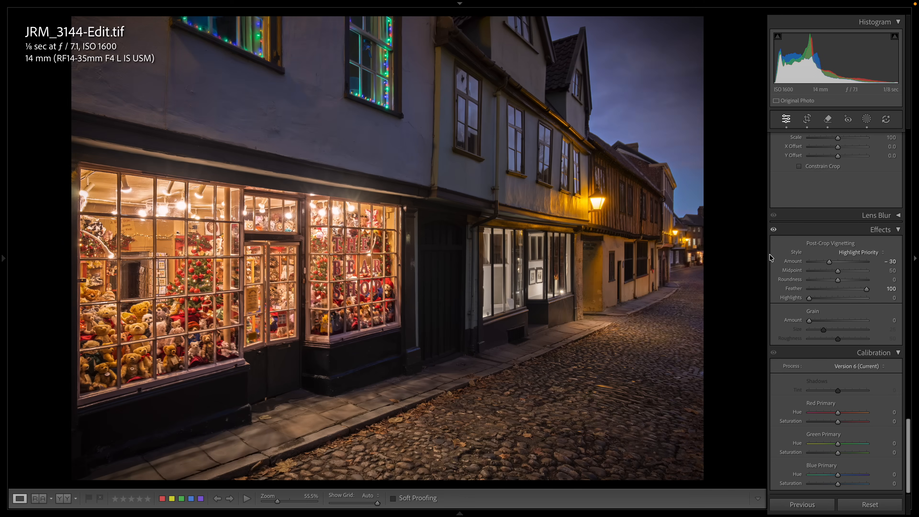
{"action": "scroll", "coordinate": [821, 236], "scroll_direction": "up", "scroll_amount": 5}
{"action": "scroll", "coordinate": [822, 236], "scroll_direction": "up", "scroll_amount": 2}
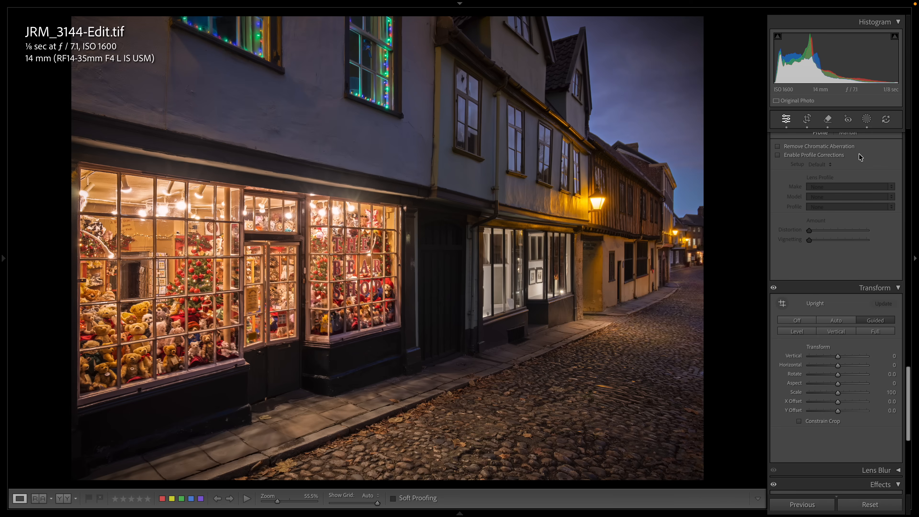
{"action": "scroll", "coordinate": [819, 293], "scroll_direction": "up", "scroll_amount": 1}
{"action": "scroll", "coordinate": [819, 293], "scroll_direction": "up", "scroll_amount": 15}
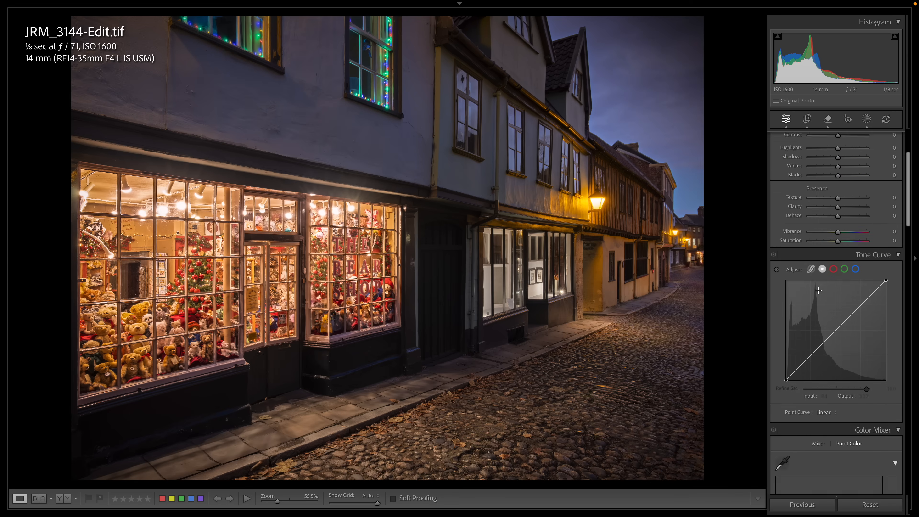